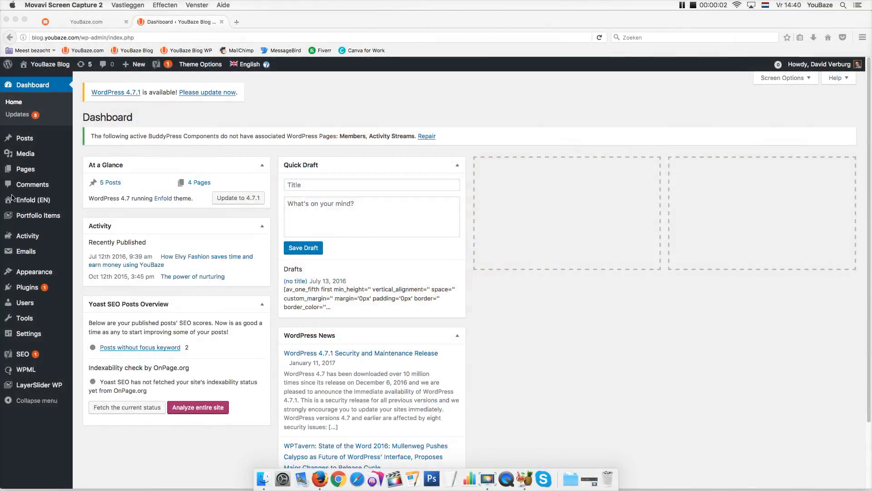
Visit kriesi.at in a new tab to view its 177,381 happy customers figure, then close it
left_click(25, 203)
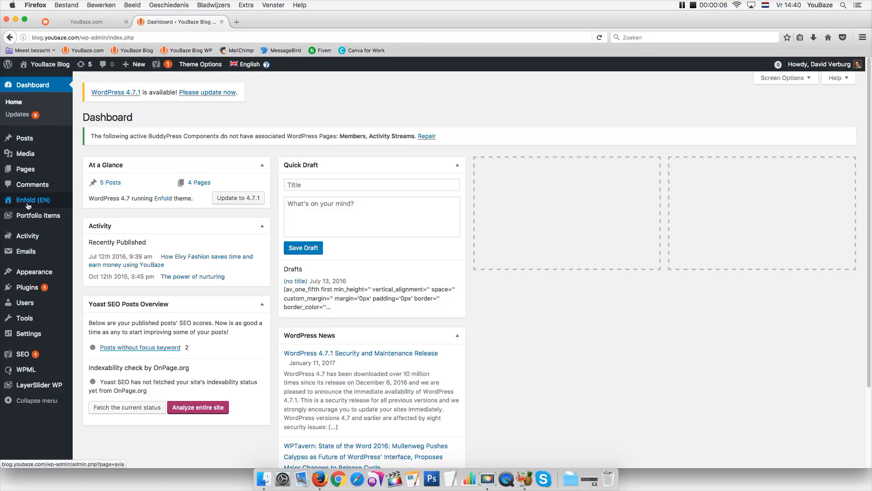
left_click(236, 22)
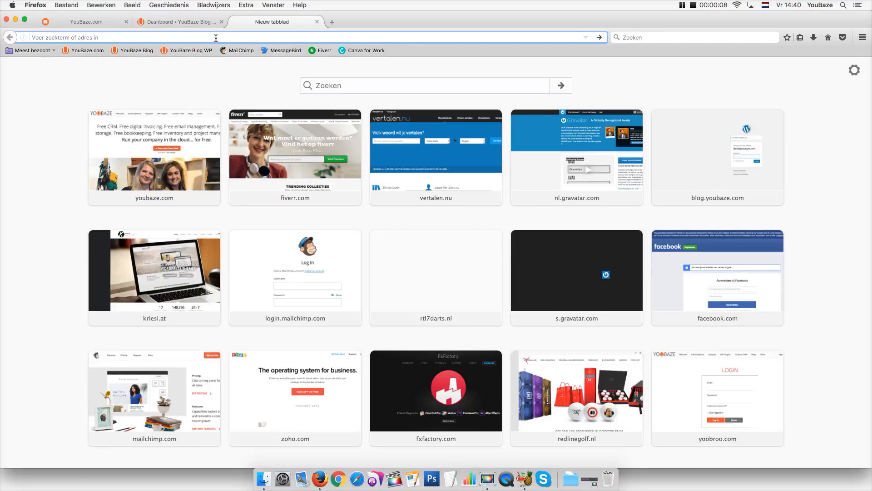
type("kriesi.at./")
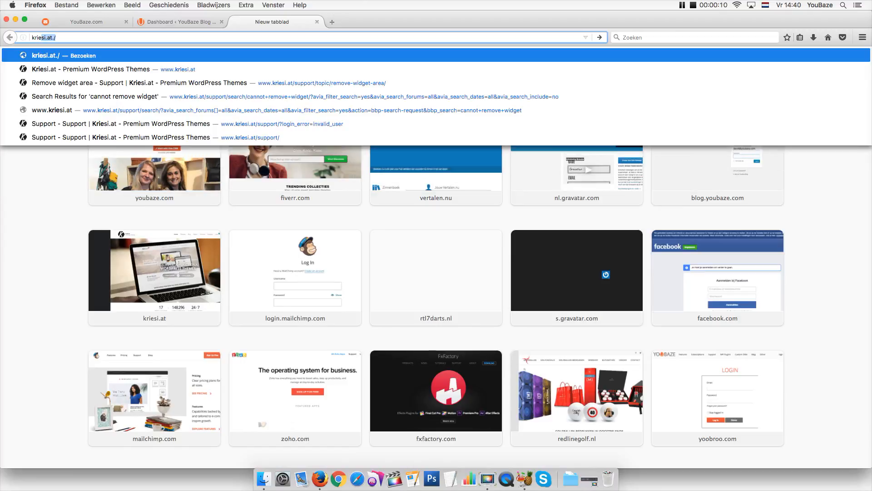
key("Return")
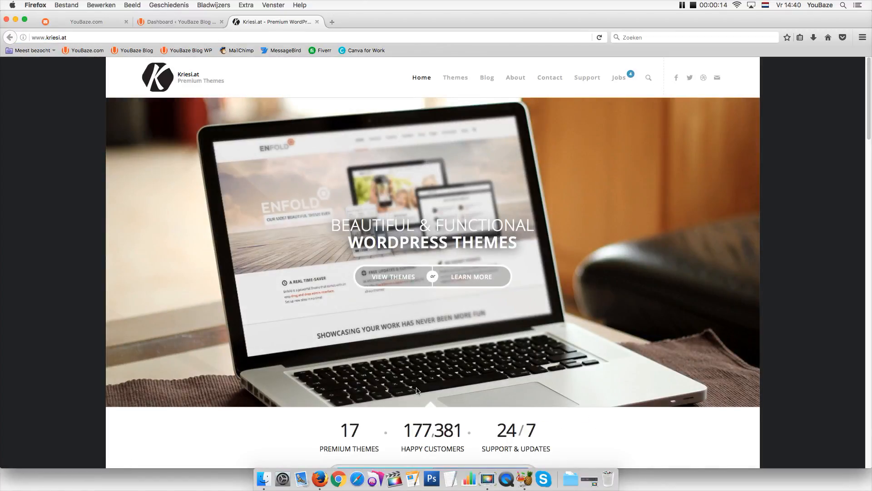
left_click_drag(403, 436, 463, 436)
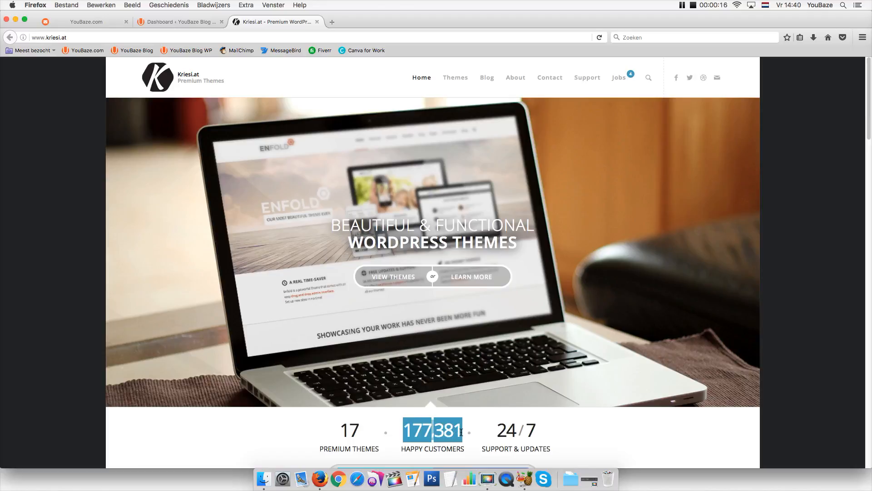
left_click(317, 22)
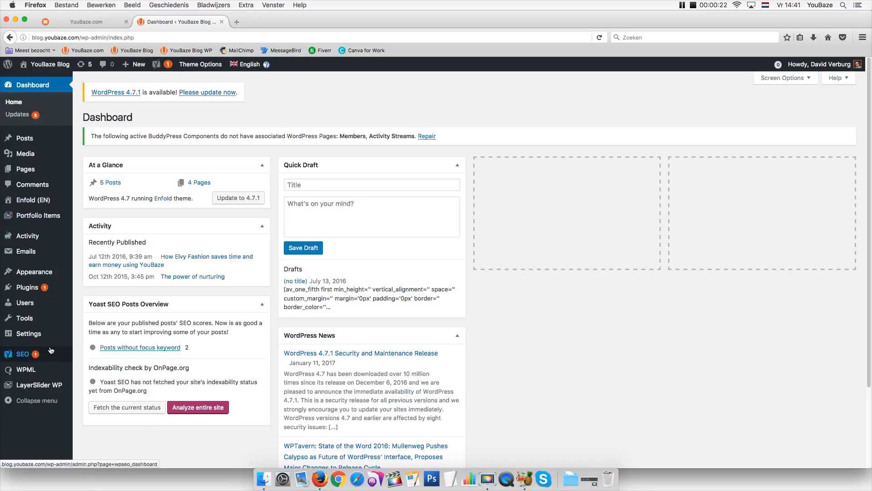
Save the YouBaze plugin settings, keeping the existing YouBaze email address
mouse_move(51, 350)
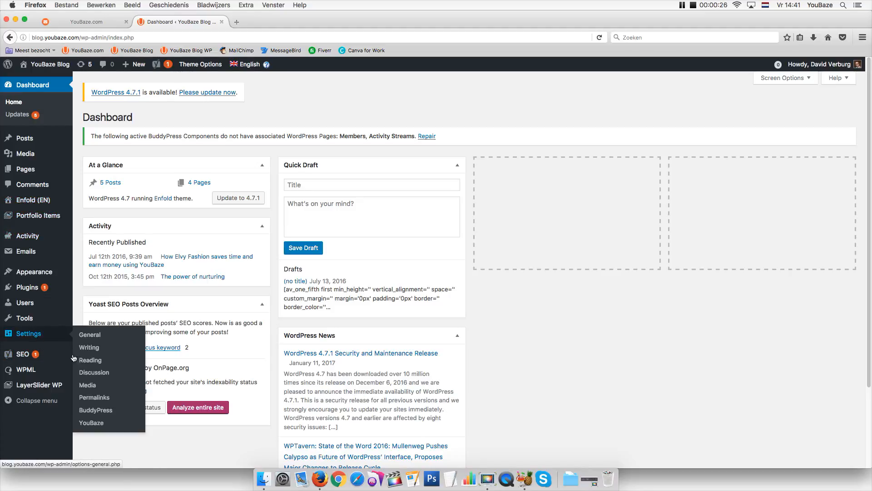
left_click(91, 424)
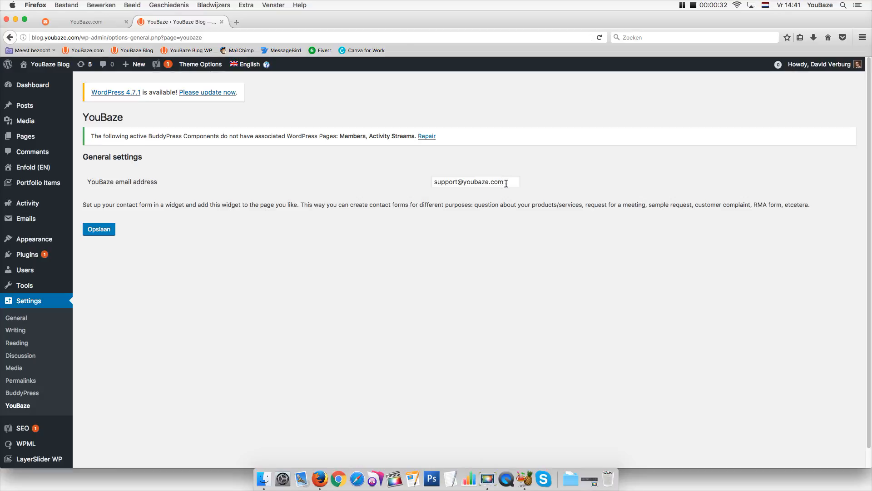
left_click_drag(507, 182, 410, 183)
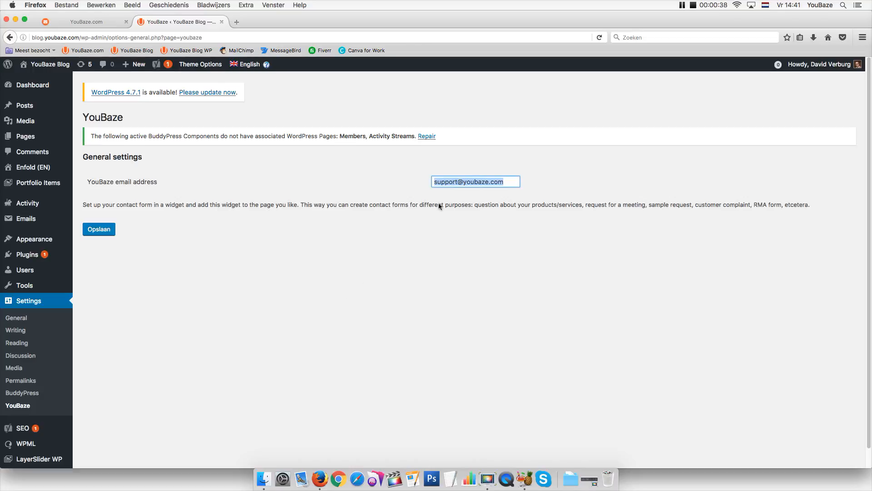
left_click(94, 230)
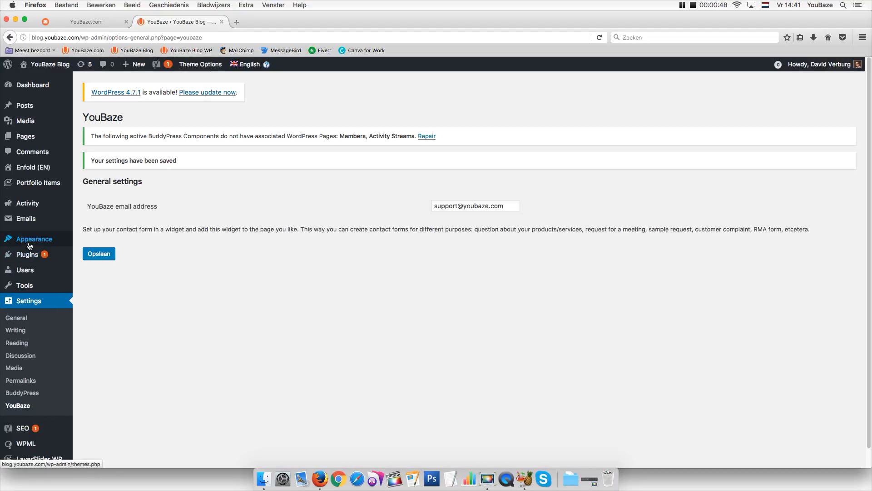
mouse_move(34, 239)
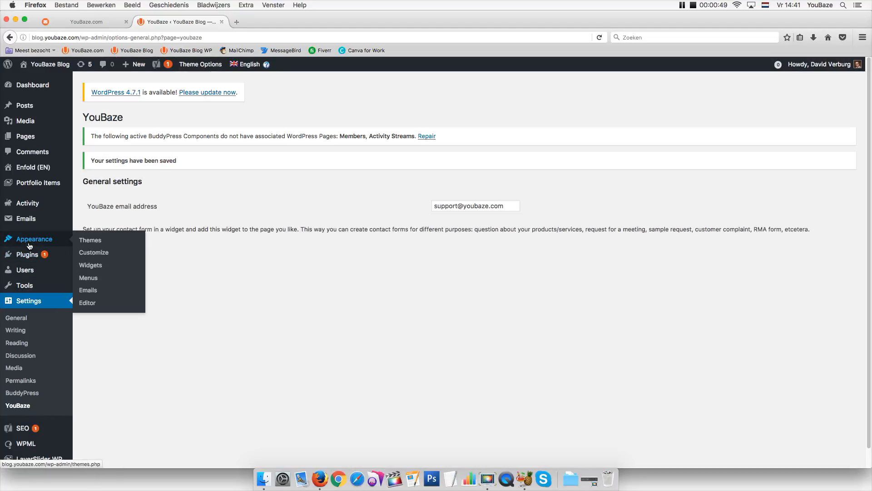
Add an Enfold custom widget area named Newsletter/nieuwsbrief on the Widgets page
left_click(86, 270)
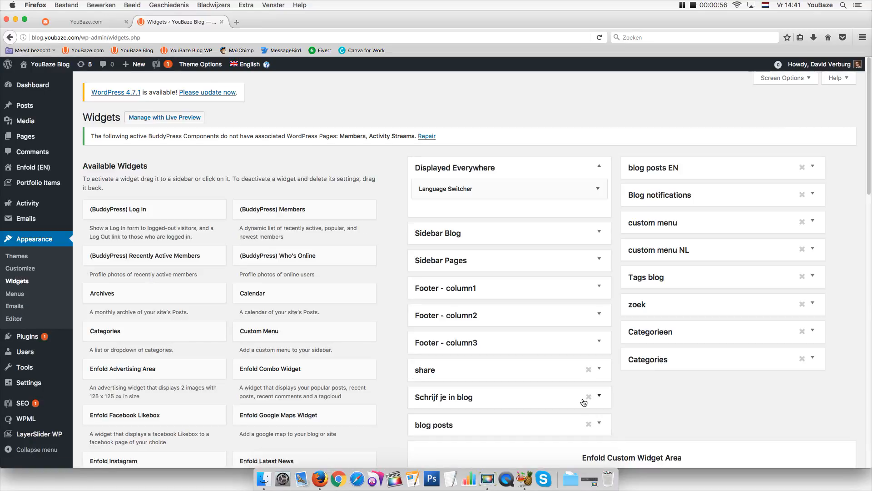
left_click_drag(868, 188, 854, 229)
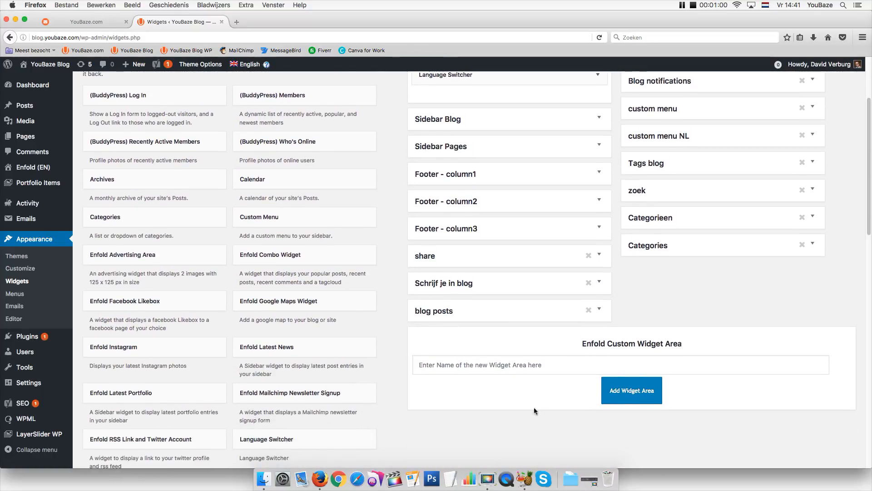
left_click(462, 370)
type("Ne")
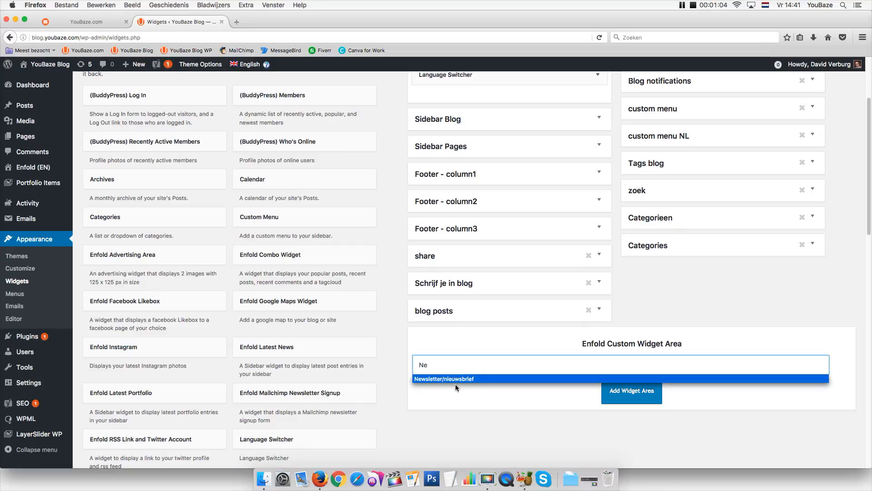
left_click(449, 380)
left_click(622, 394)
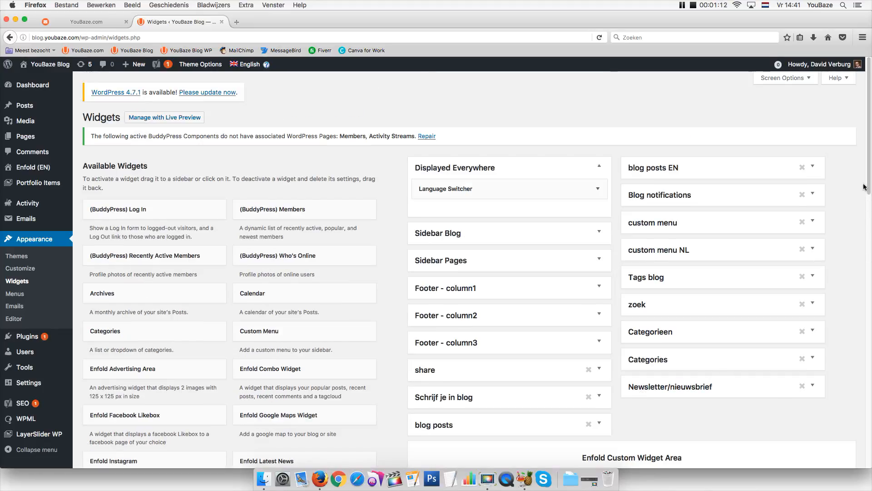
scroll(869, 224, "down", 1)
scroll(869, 224, "down", 5)
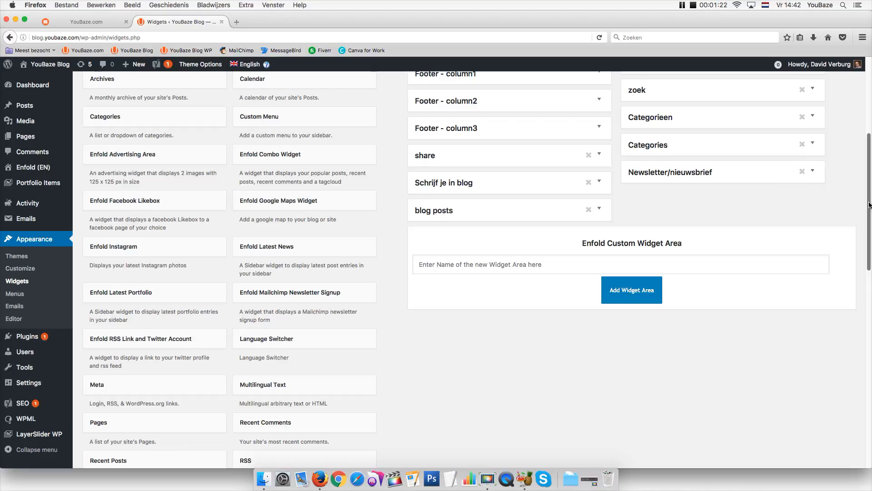
scroll(853, 293, "down", 5)
scroll(848, 298, "up", 4)
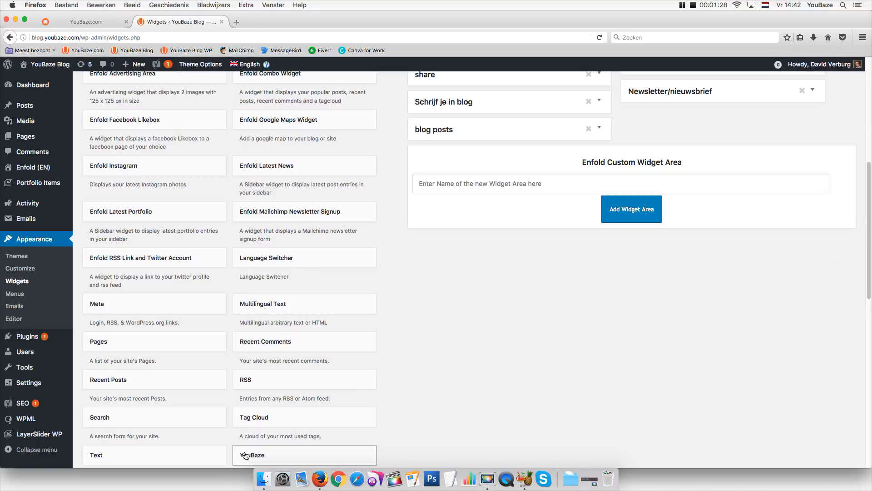
Put the YouBaze widget in Newsletter/nieuwsbrief with contact type newsletter prospect, then switch to YouBaze CRM
left_click_drag(245, 455, 654, 93)
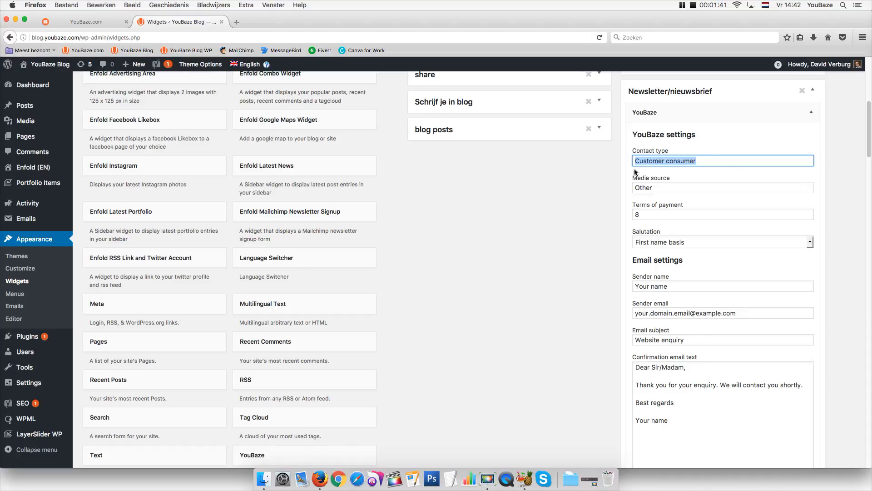
type("P")
type("new")
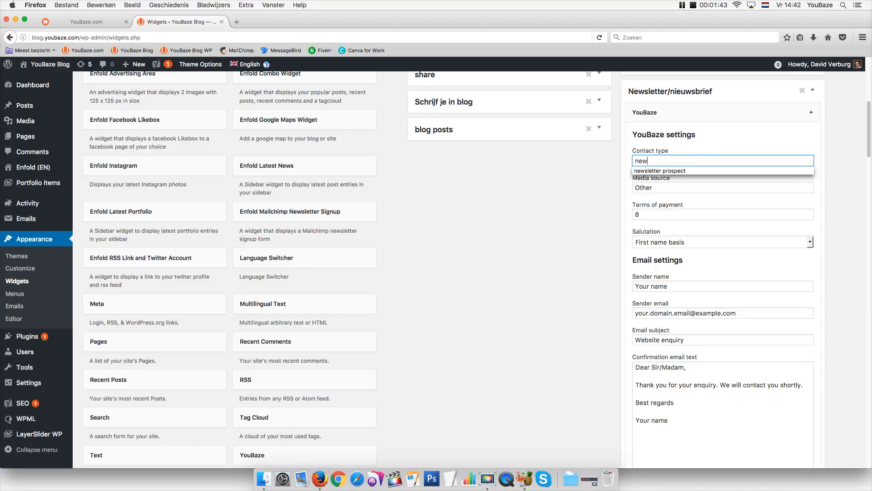
left_click(659, 171)
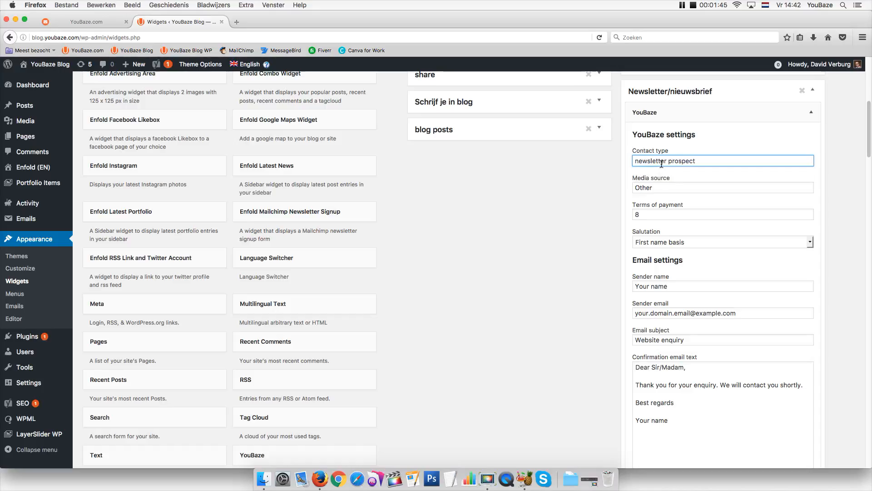
left_click(659, 162)
left_click_drag(713, 165, 619, 160)
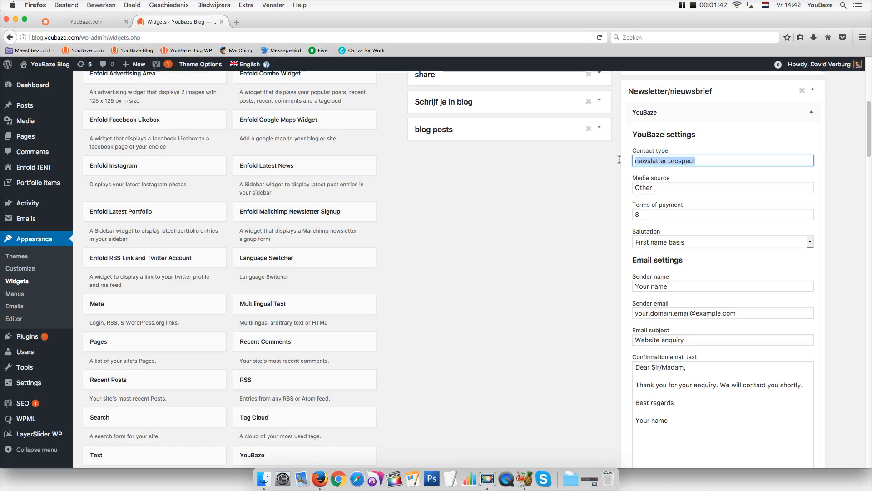
left_click(93, 22)
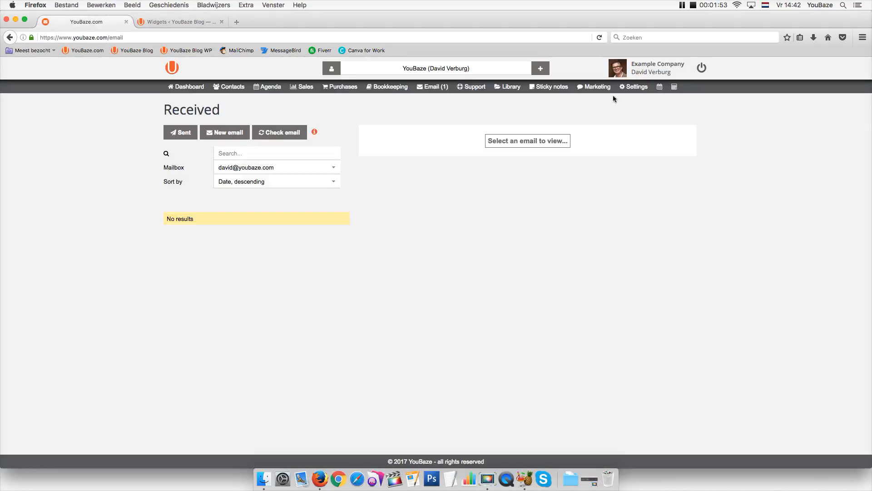
Find Manage contact groups via the CRM settings search and start a new contact group
left_click(634, 86)
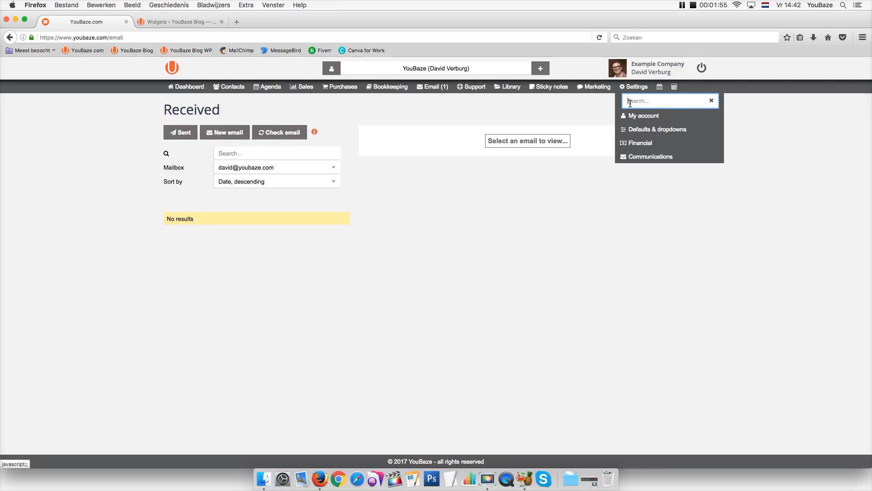
type("groups")
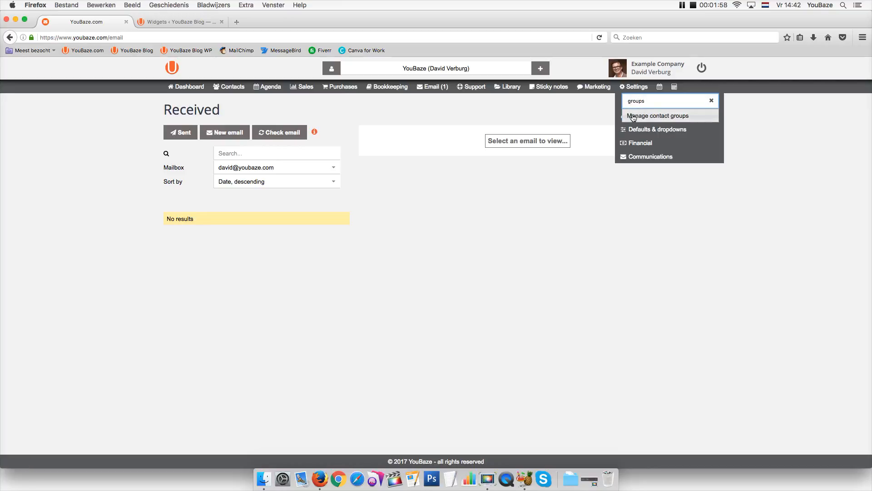
left_click(633, 118)
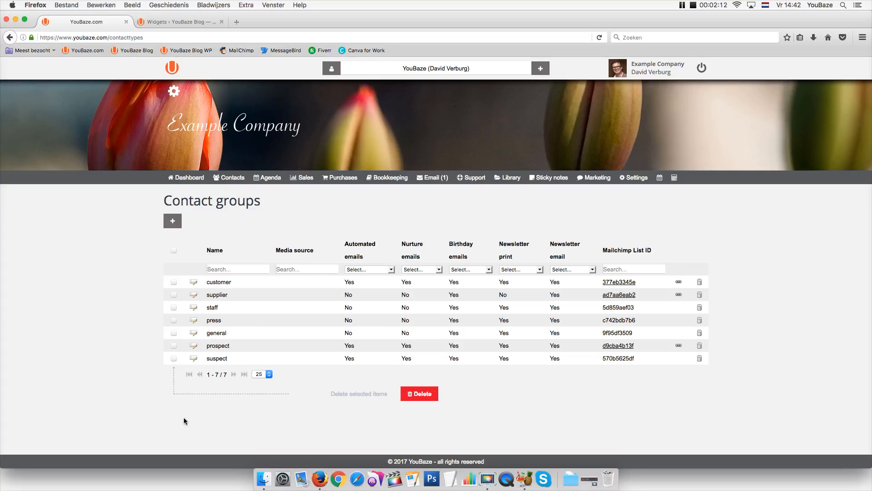
left_click(174, 222)
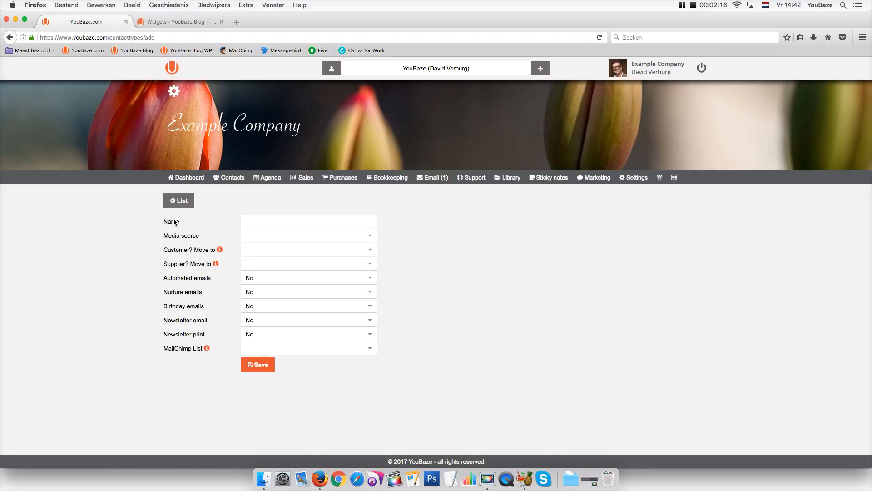
Name the group newsletter prospect, moving customers to the customer group and suppliers to the supplier group
left_click(255, 223)
type("newsletter prospect")
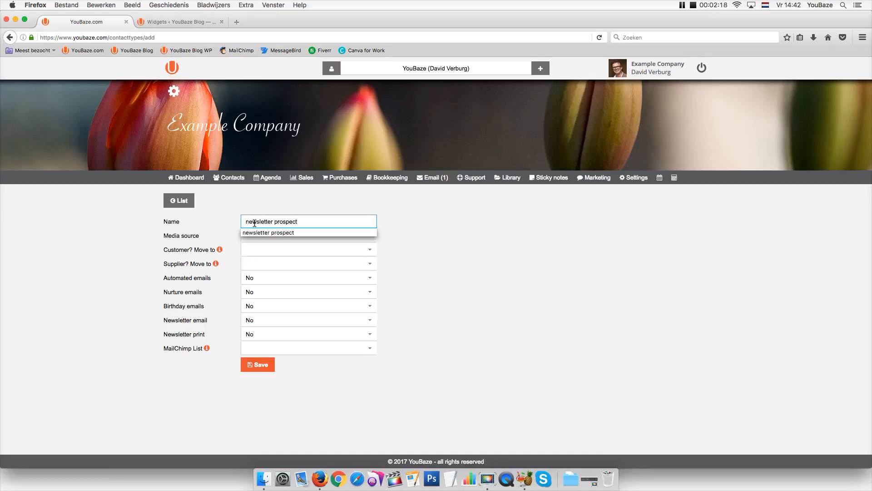
left_click_drag(311, 222, 237, 222)
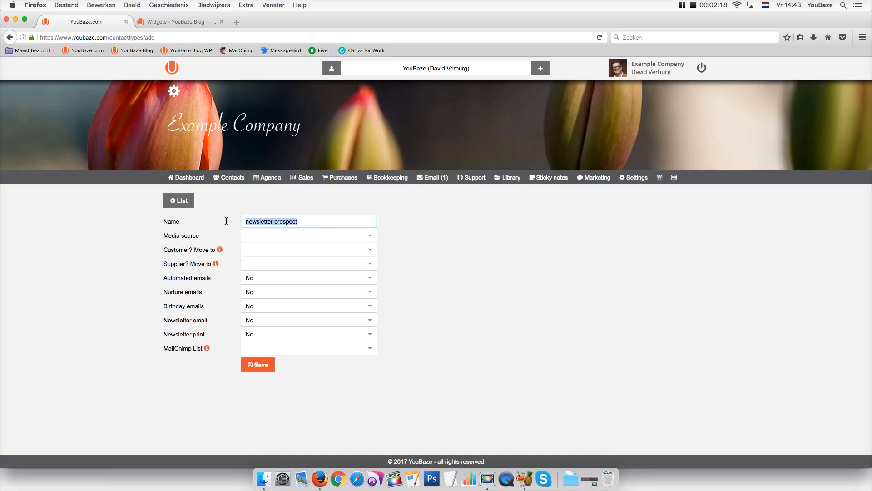
left_click(258, 240)
left_click(124, 260)
left_click(246, 253)
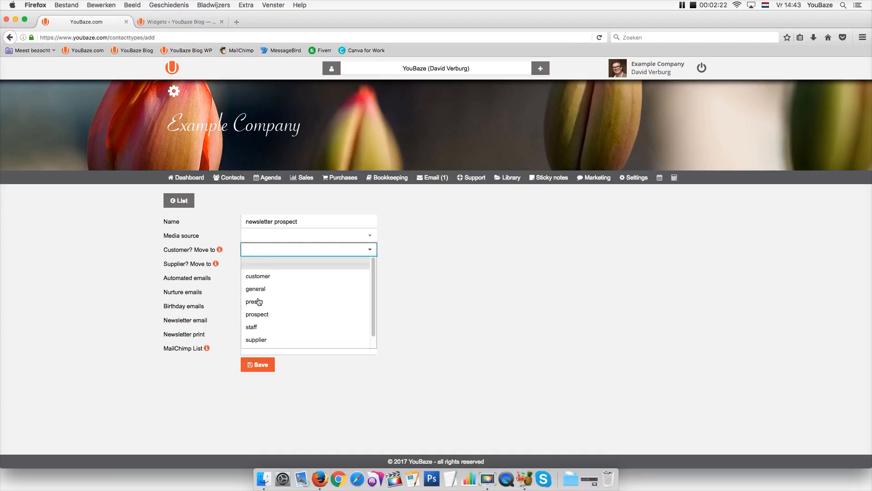
left_click(253, 283)
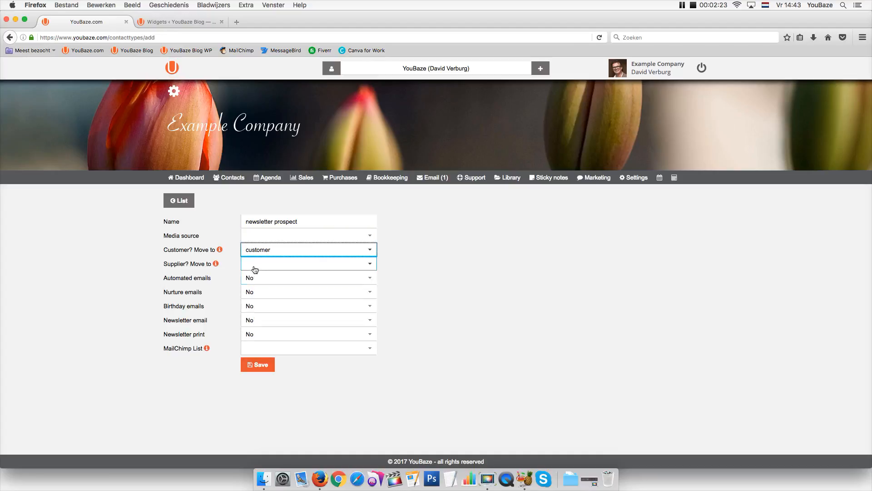
left_click(253, 266)
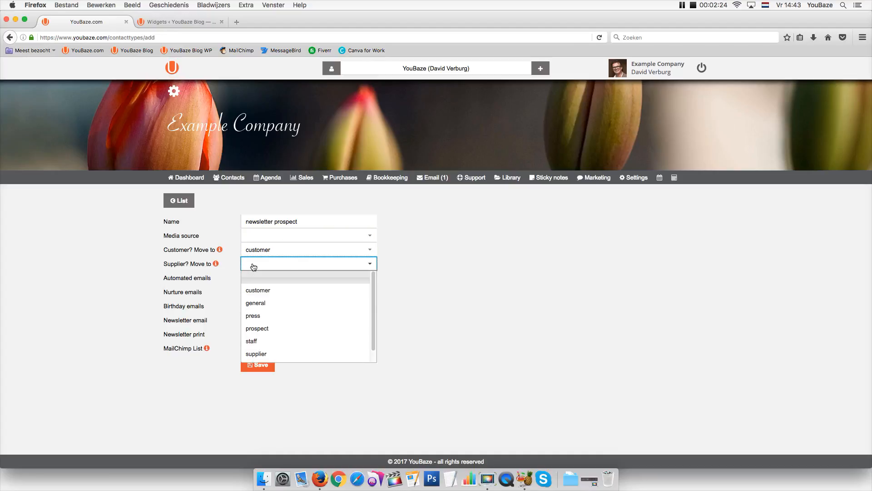
left_click(255, 354)
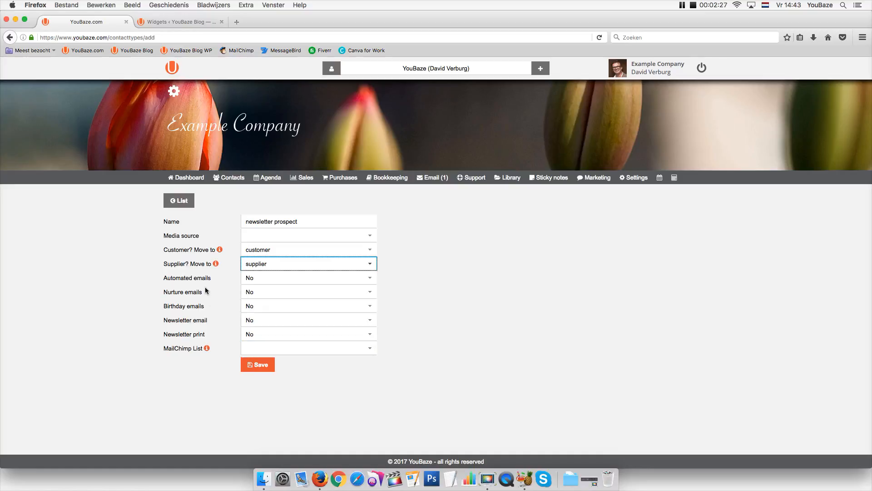
Turn on automated, nurture, birthday and newsletter emails and create a new MailChimp list
left_click(258, 278)
left_click(253, 304)
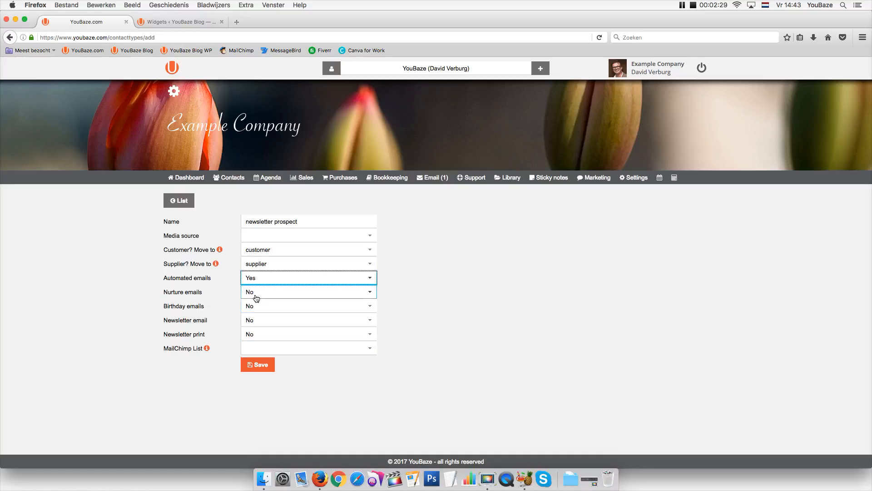
left_click(255, 293)
left_click(259, 318)
left_click(254, 306)
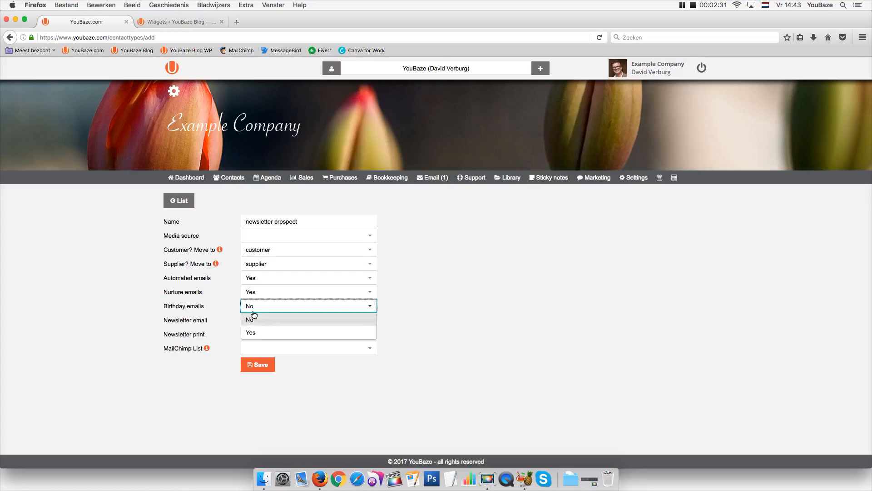
left_click(255, 331)
left_click(249, 323)
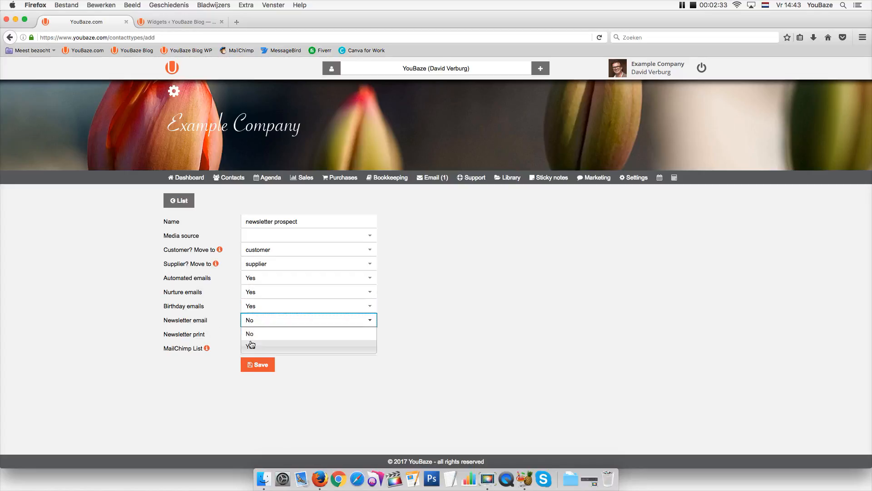
left_click(251, 345)
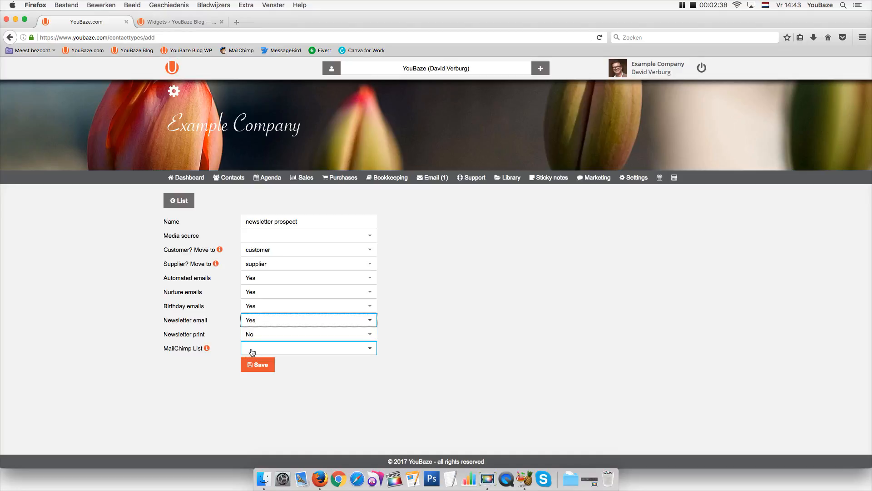
left_click(252, 352)
left_click(257, 374)
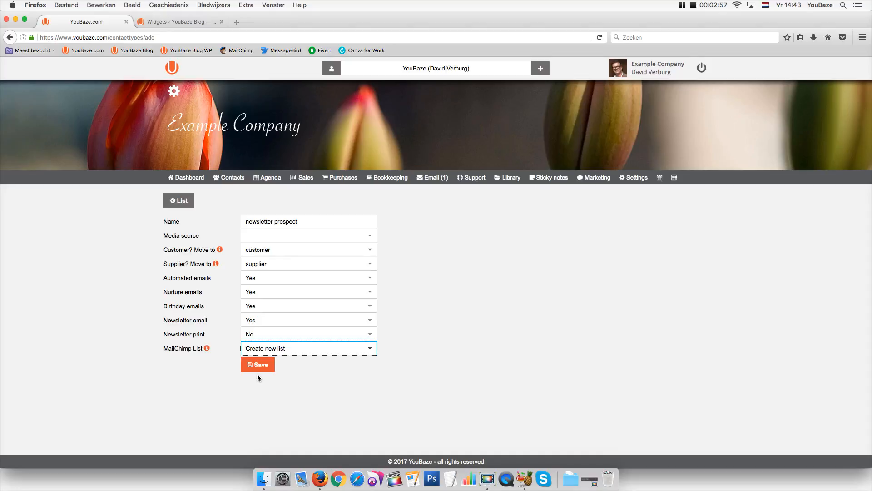
Save the group and check its name and MailChimp list ID in the Contact groups list
left_click(252, 367)
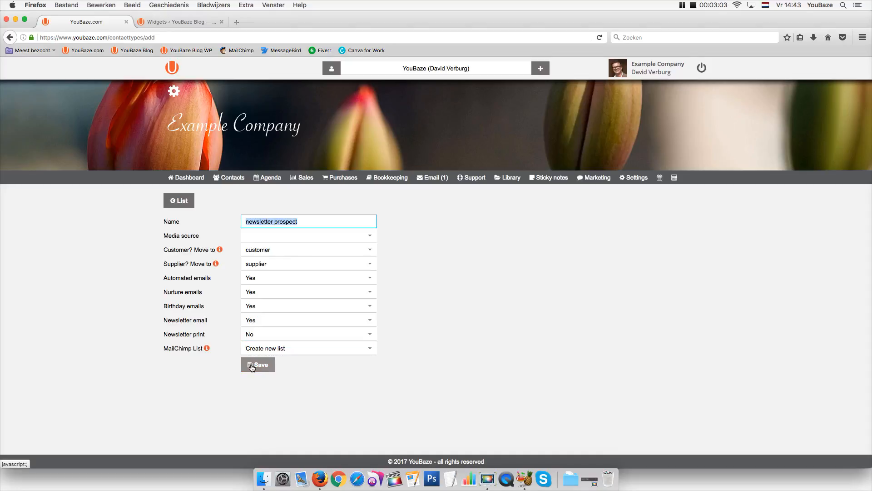
left_click(253, 367)
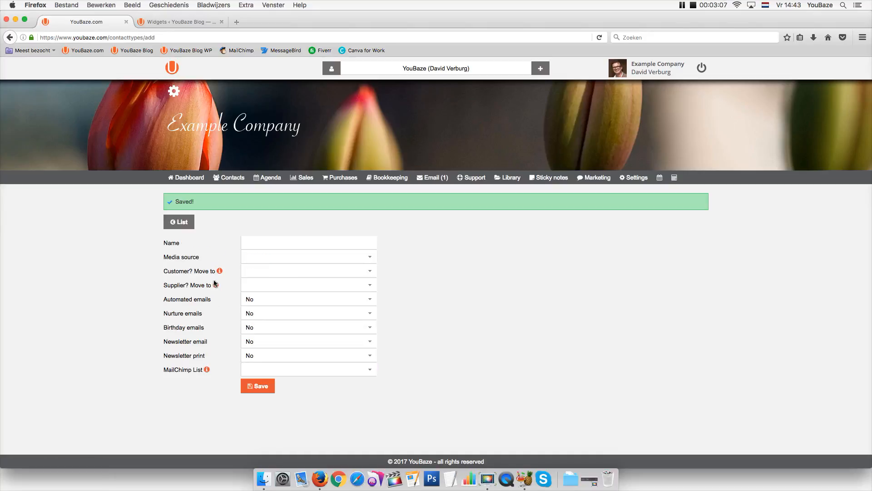
left_click(179, 222)
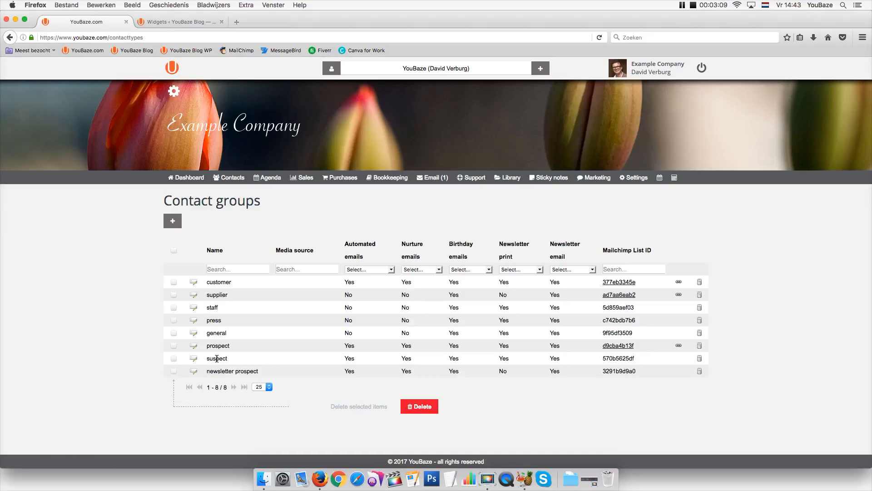
left_click_drag(207, 372, 262, 374)
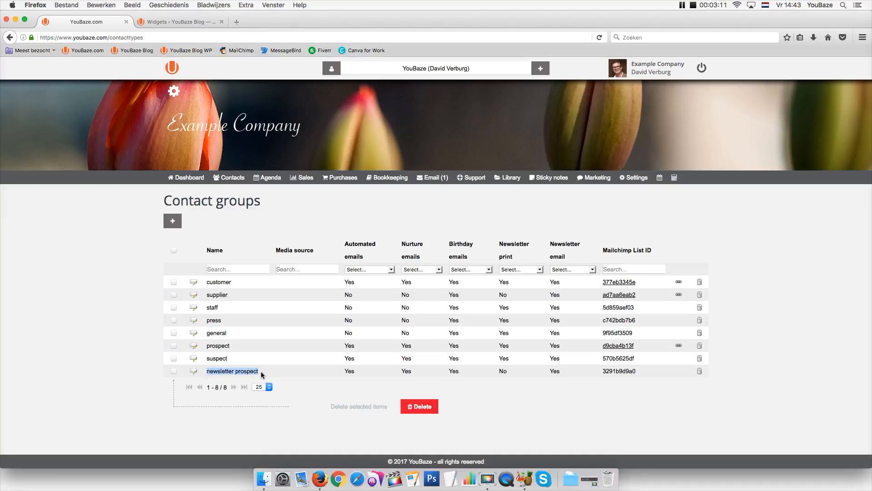
left_click_drag(603, 371, 634, 379)
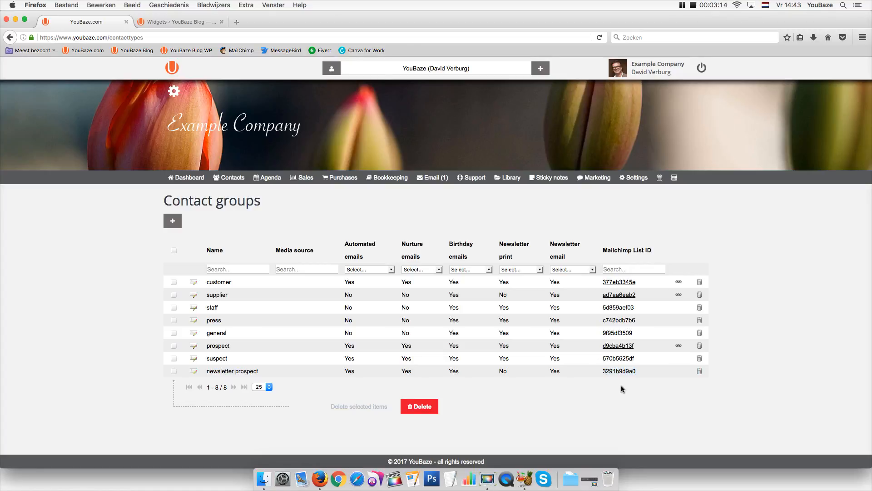
Set the widget's contact type to newsletter prospect, clear media source and payment terms, keep First name basis salutation
left_click(148, 23)
left_click(649, 160)
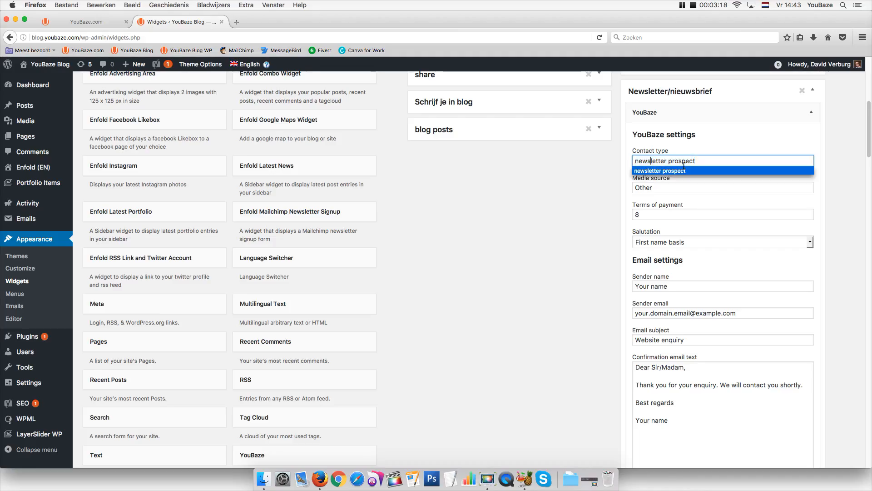
key("Tab")
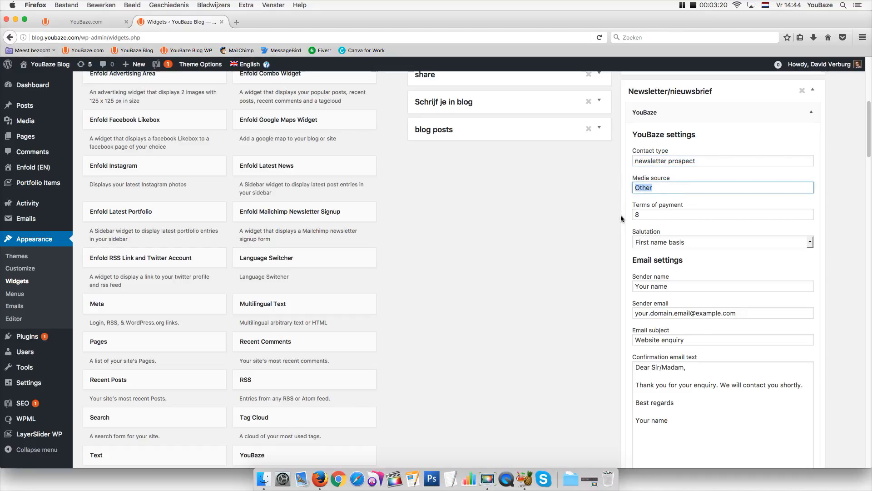
key("BackSpace")
key("Tab")
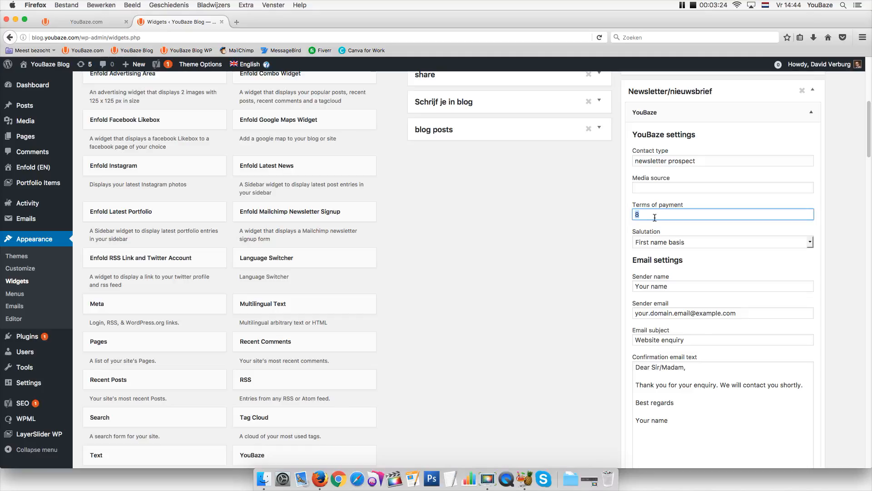
key("BackSpace")
left_click(652, 244)
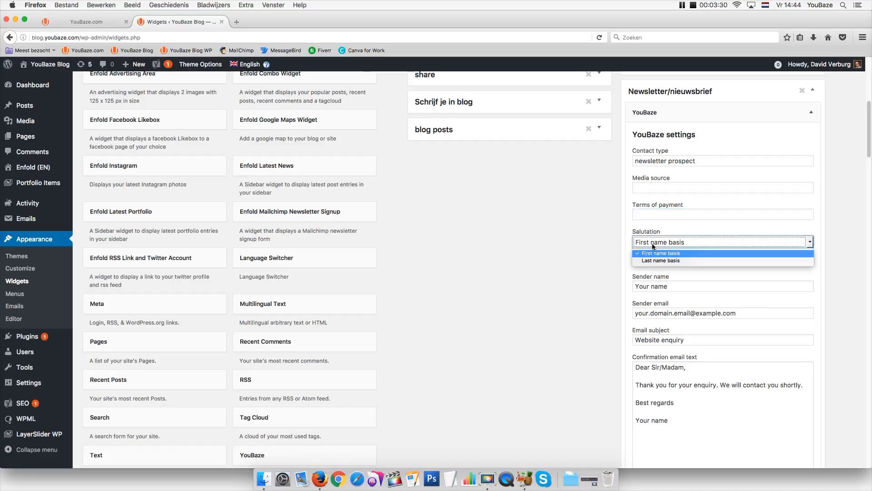
left_click(654, 254)
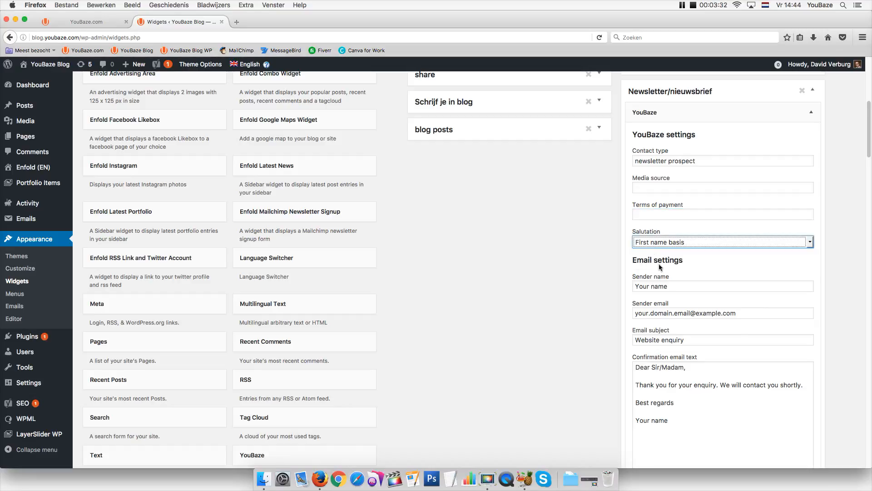
Fill in the sender name and replace the sender e-mail with the support address
key("Tab")
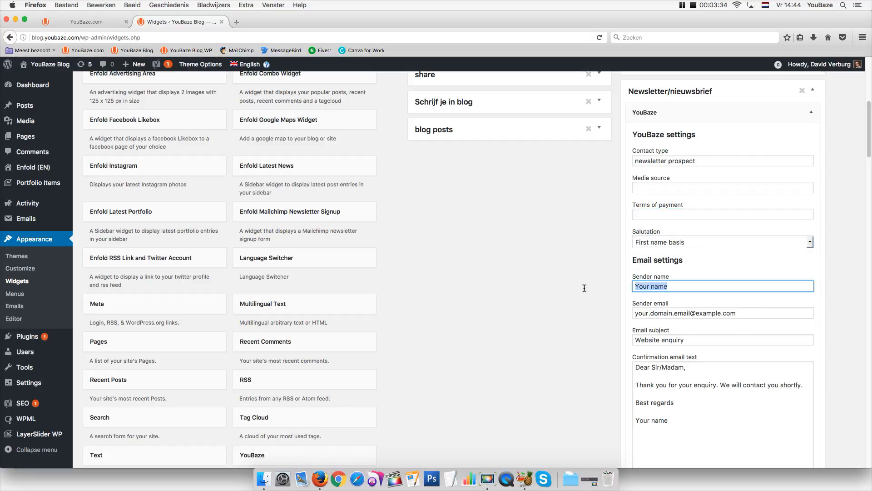
type("Jo")
left_click(636, 297)
left_click(648, 314)
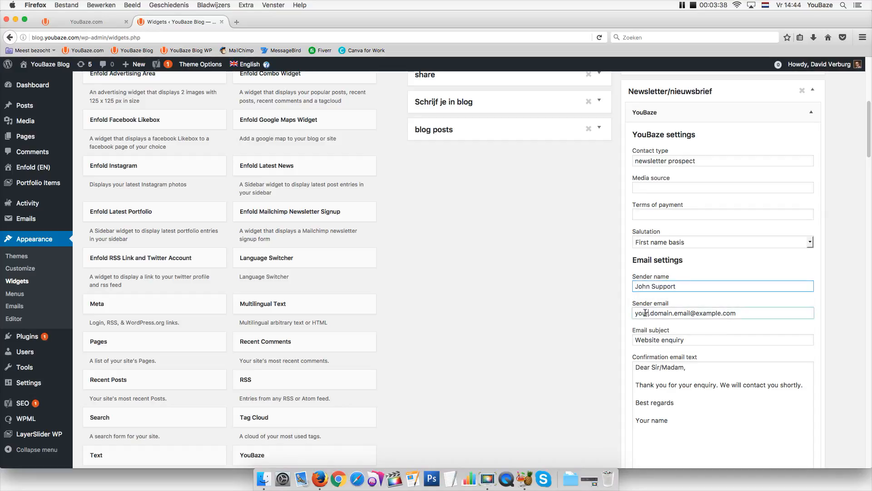
triple_click(657, 314)
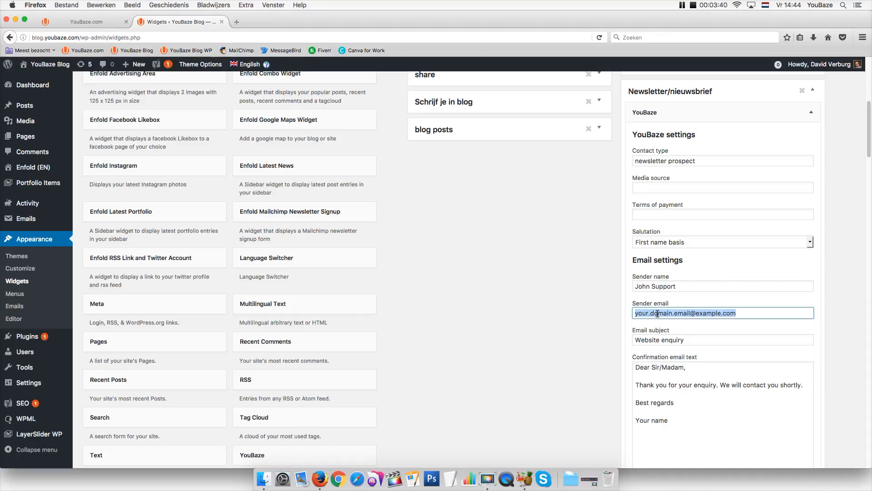
type("sup")
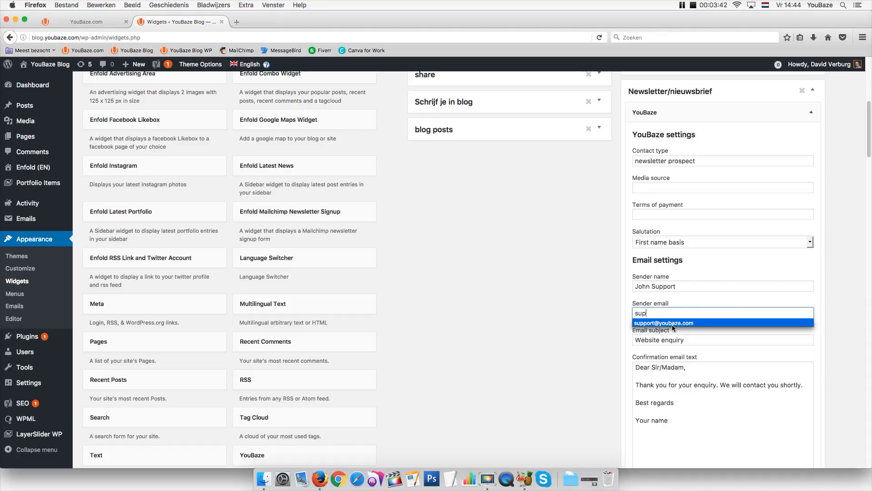
left_click(674, 323)
Set the email subject to YouBaze Newsletter
left_click(692, 342)
key("super+a")
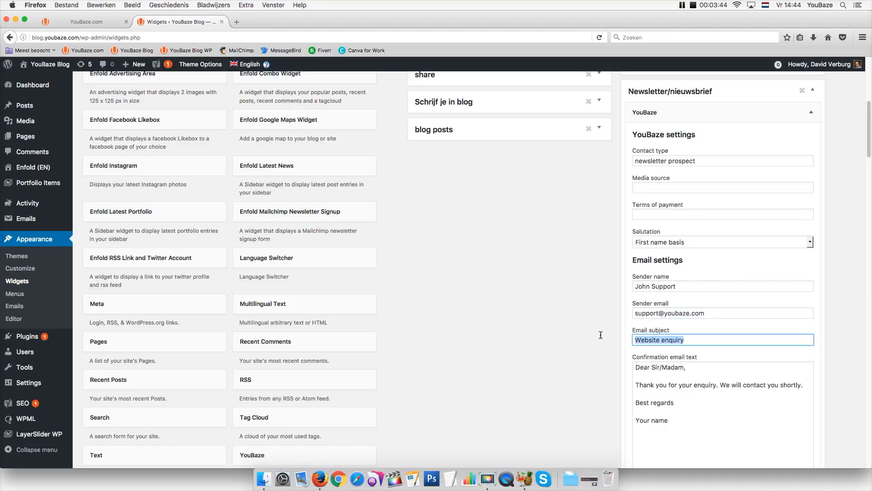
type("News")
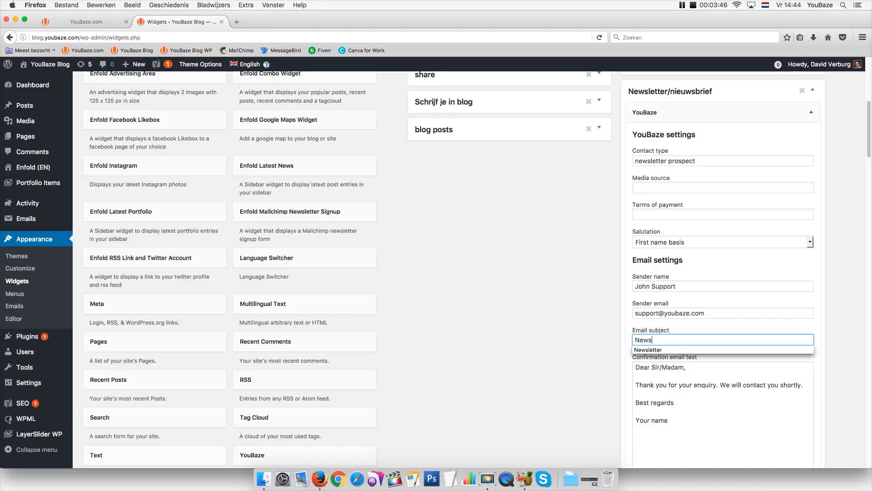
left_click(638, 350)
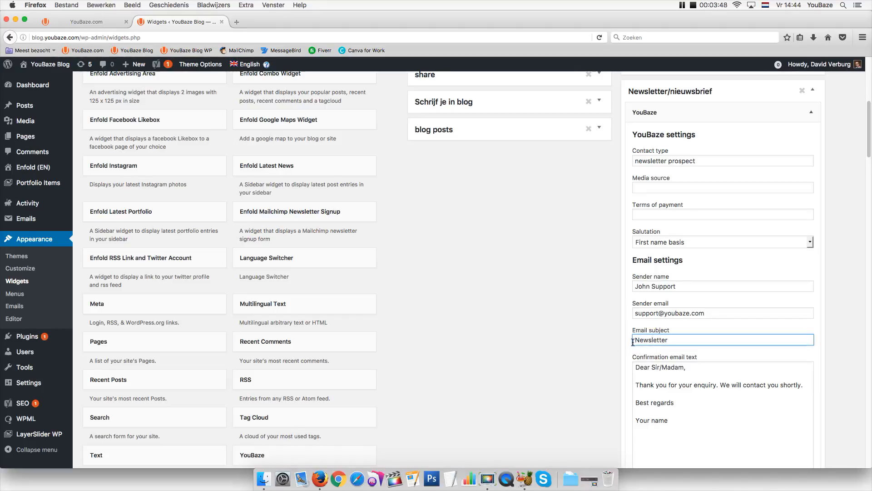
left_click(633, 341)
type("YouBaze")
left_click(661, 382)
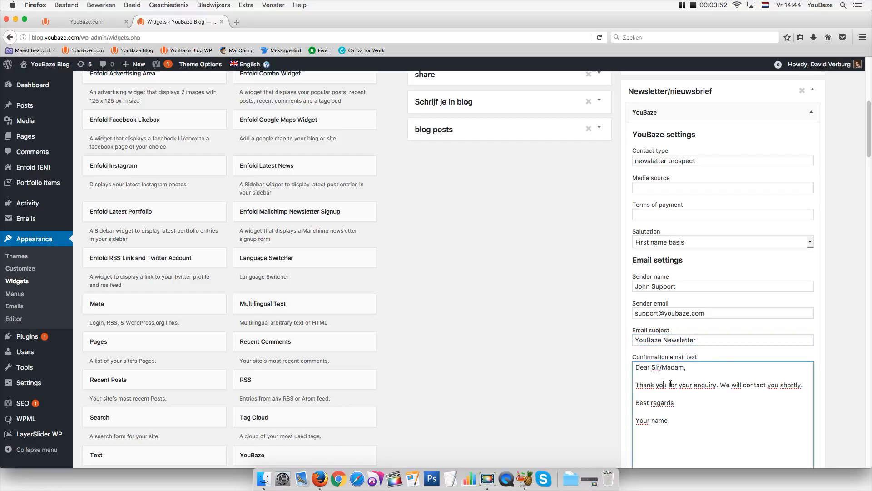
Rewrite the confirmation text to 'Thank you for subscribing. You will receive our newsletter in due time.', signed YouBaze
left_click_drag(693, 368, 604, 367)
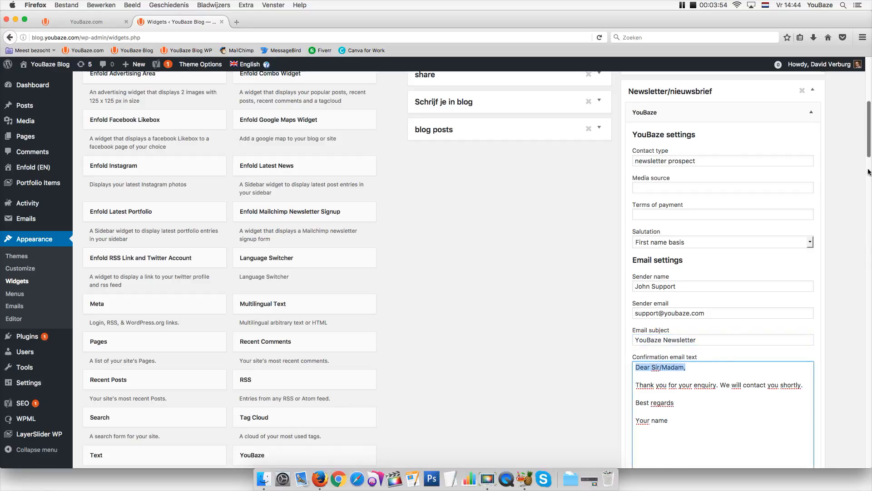
scroll(869, 153, "down", 1)
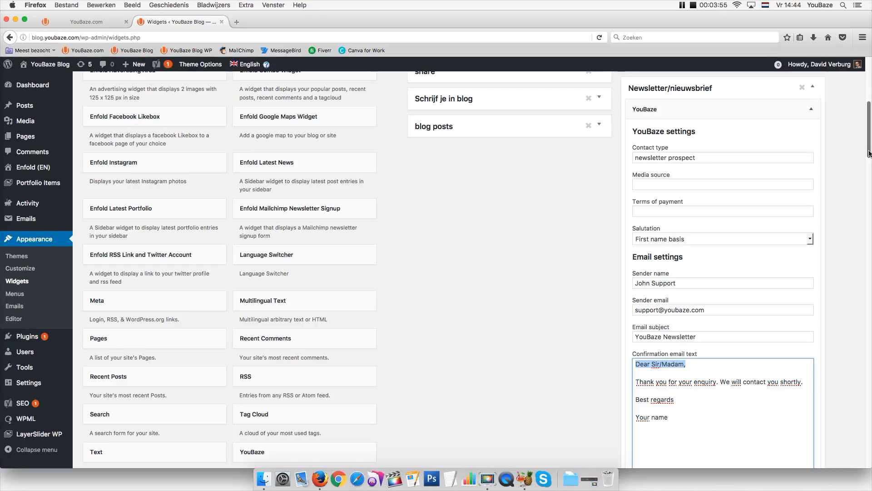
scroll(868, 154, "down", 7)
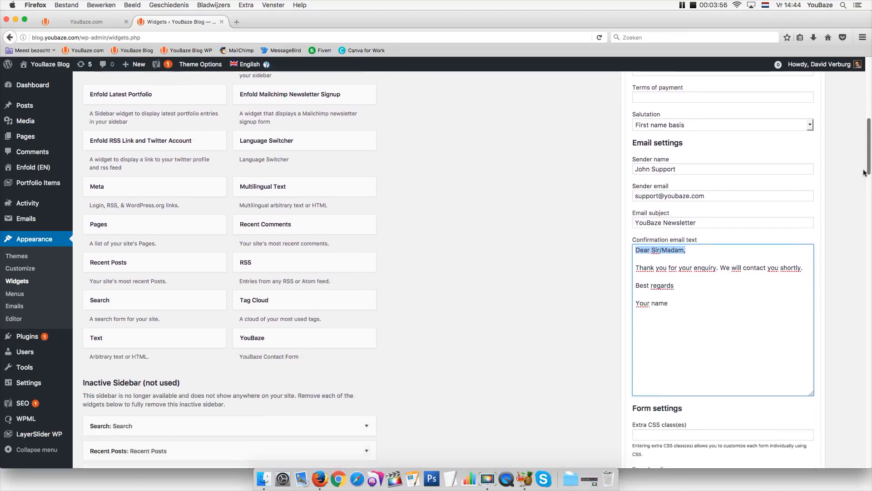
triple_click(727, 218)
type("Thank you for su")
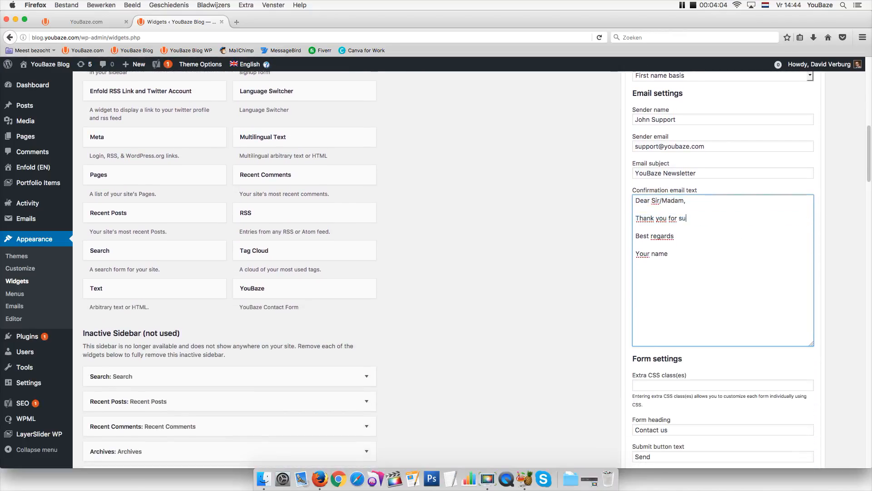
type("bscribing. You will receive our newsletter in due time.")
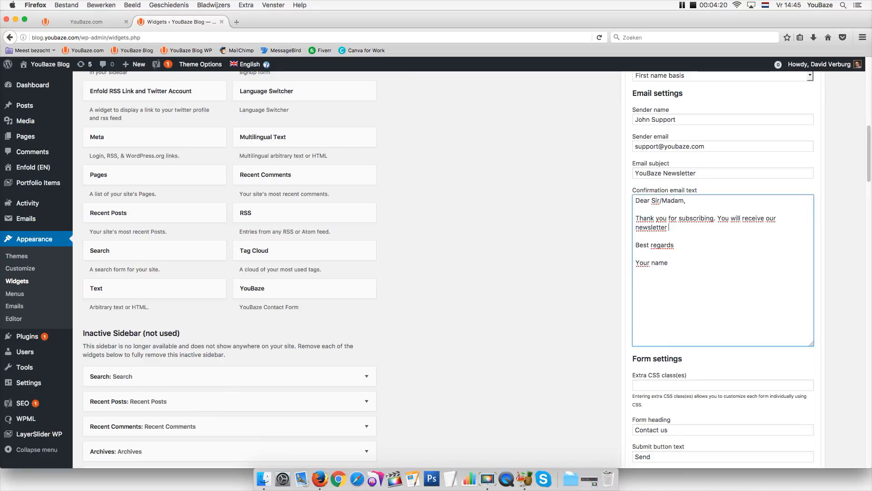
key("Down")
key("Down")
type(",")
key("Return")
type("John Support")
left_click_drag(670, 272, 625, 272)
type("YouBaze")
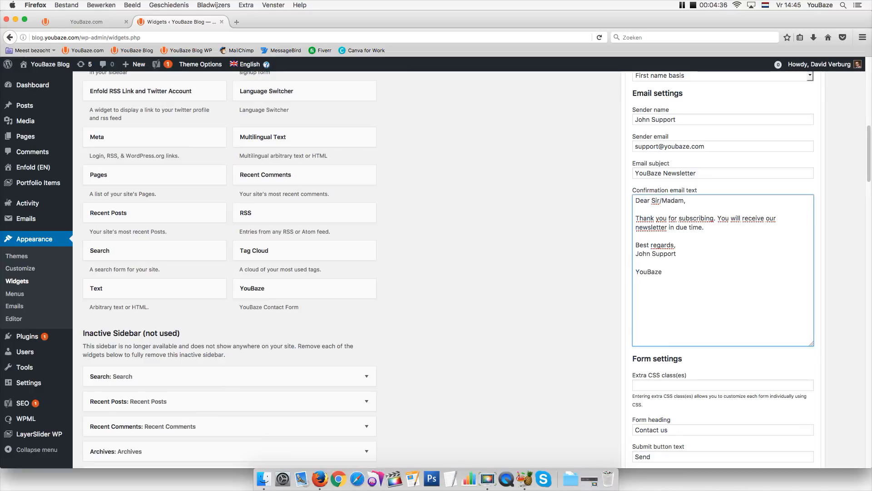
left_click_drag(868, 178, 867, 200)
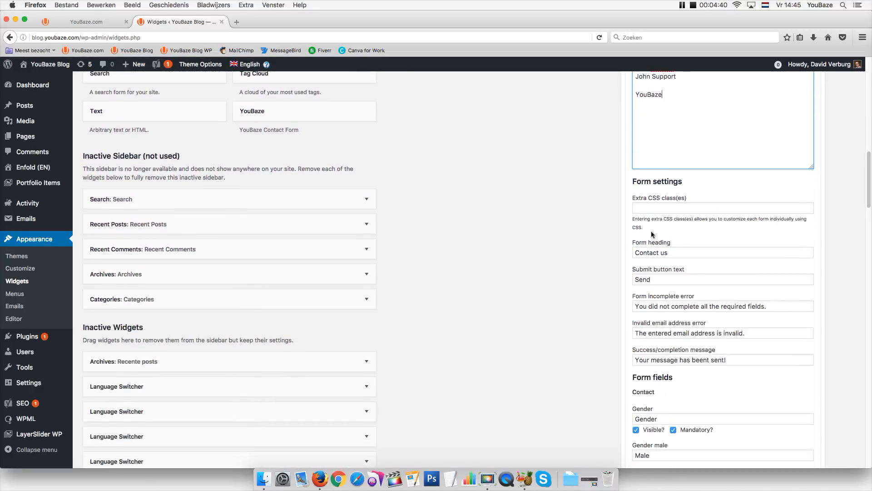
Replace the Contact us form heading with 'Subscribe to our newsletter'
left_click(644, 205)
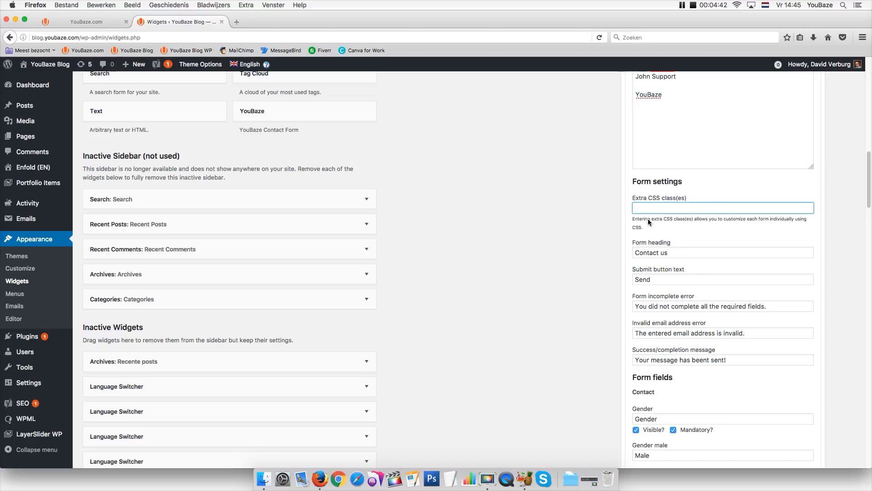
left_click_drag(810, 221, 660, 223)
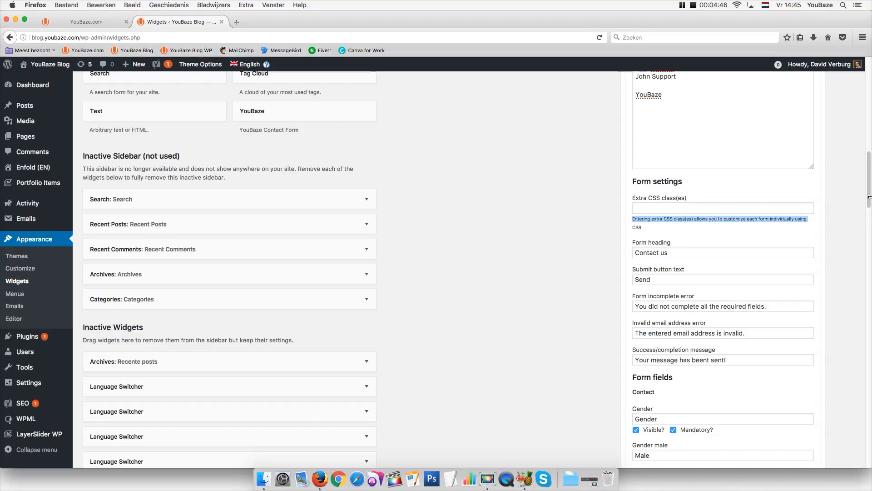
scroll(869, 196, "down", 2)
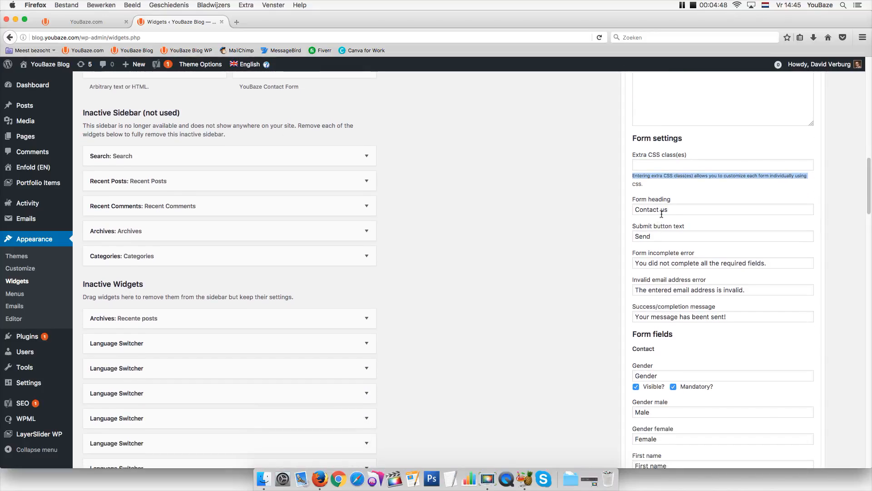
left_click(639, 209)
triple_click(638, 209)
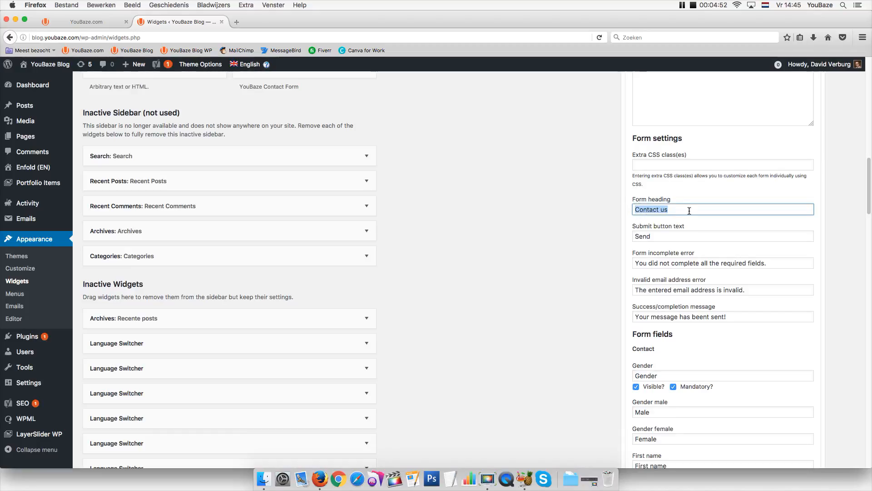
left_click_drag(690, 210, 613, 210)
type("Su")
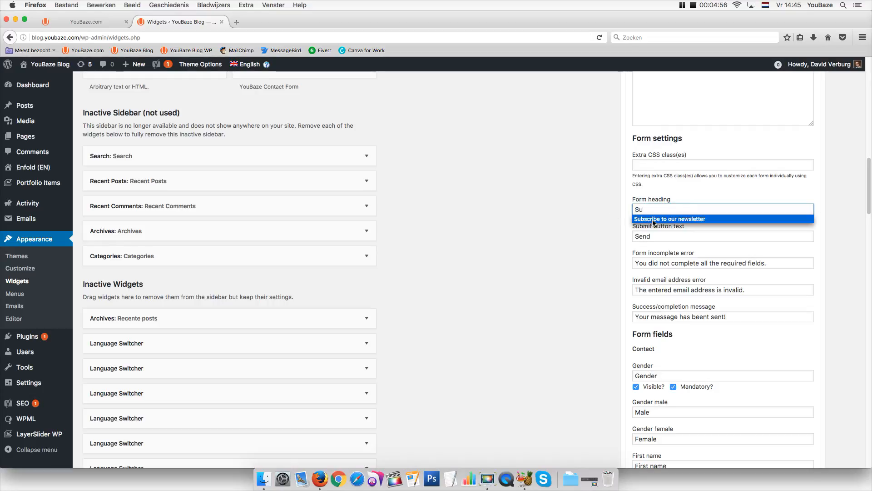
left_click(654, 219)
Change the submit button text from Send to 'Subscribe'
left_click(665, 238)
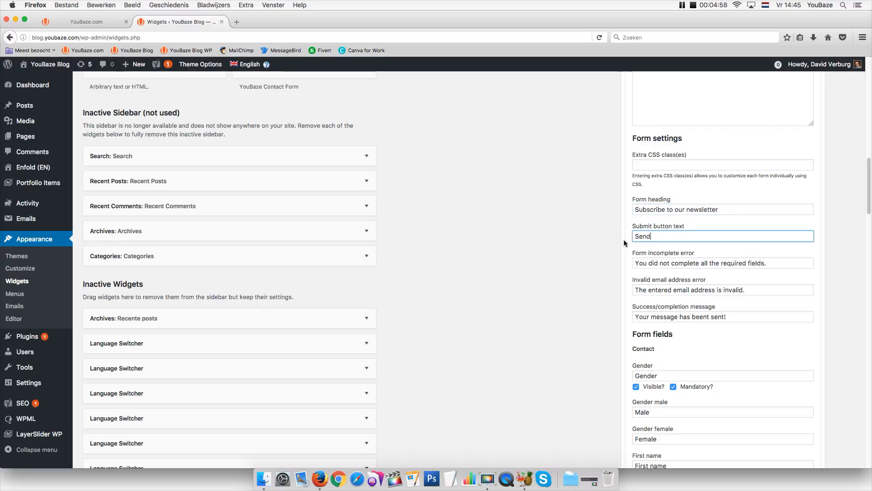
left_click_drag(658, 233, 622, 233)
type("Su")
left_click(641, 246)
Review the incomplete-form, invalid-email and success messages without changing them
left_click(651, 262)
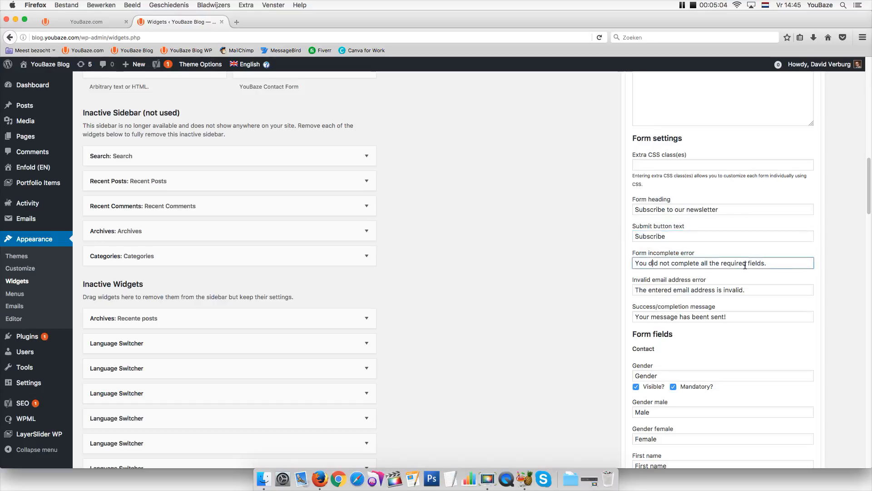
left_click_drag(781, 264, 611, 264)
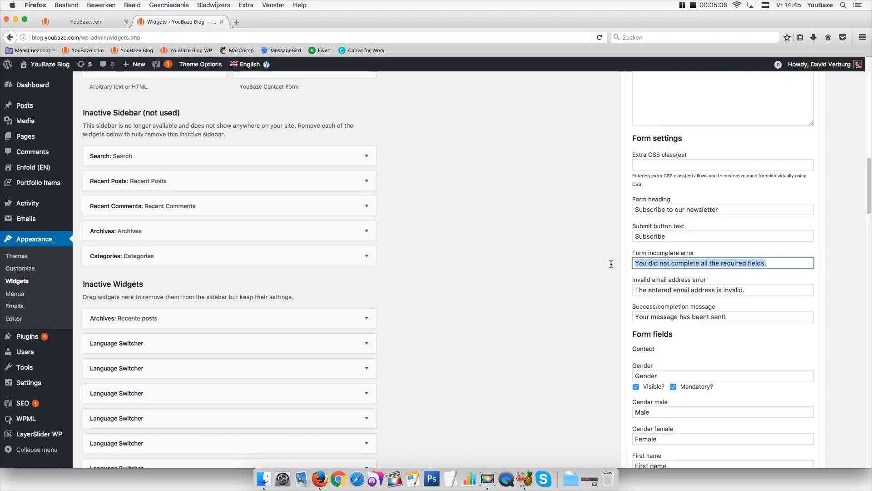
left_click_drag(698, 254, 632, 253)
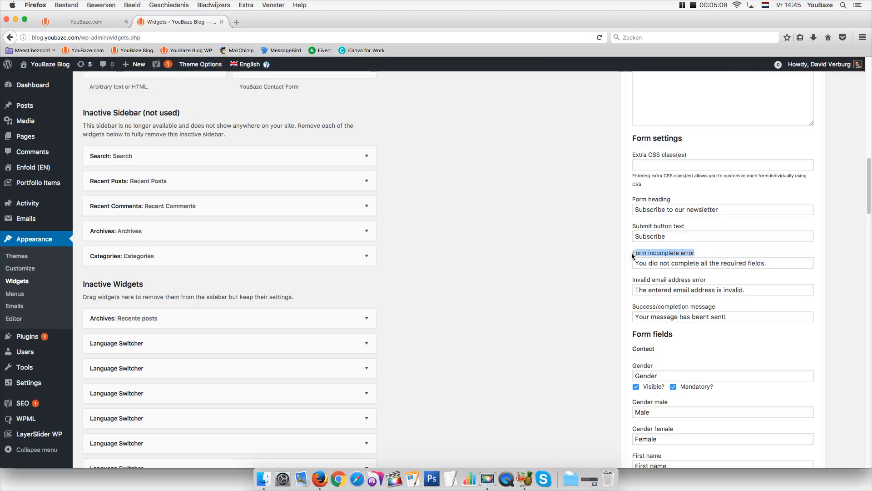
left_click_drag(718, 280, 633, 284)
left_click(681, 290)
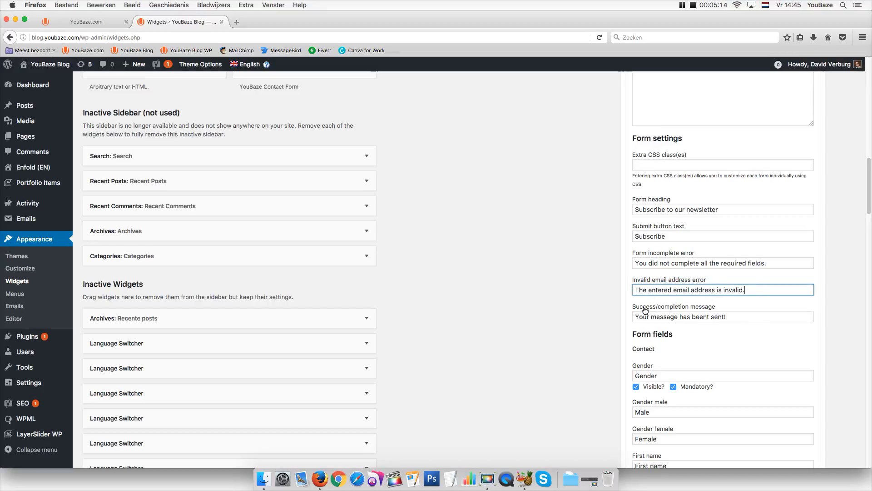
left_click_drag(730, 317, 616, 316)
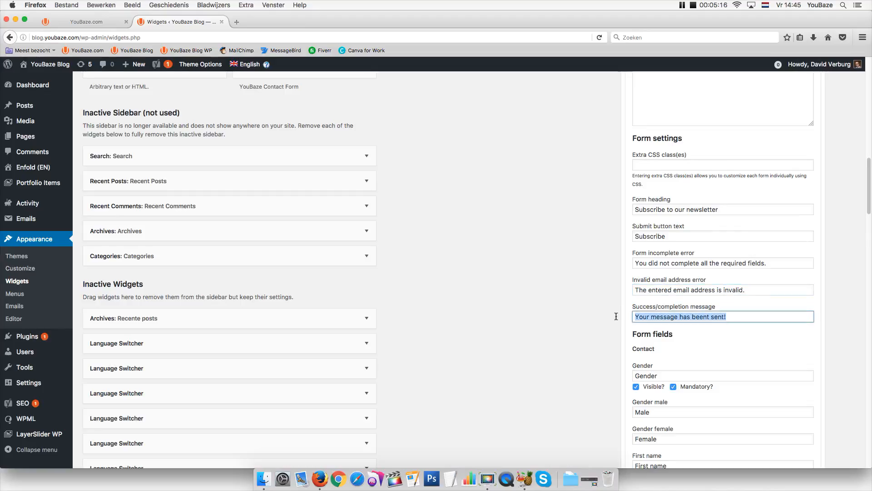
left_click_drag(867, 201, 867, 225)
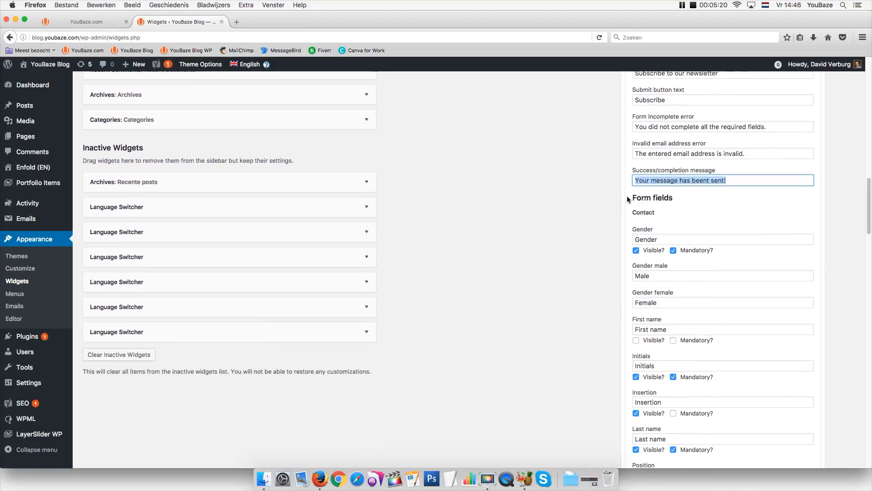
Make First name visible and mandatory, hide Initials as optional, and hide Insertion
left_click_drag(629, 199, 672, 202)
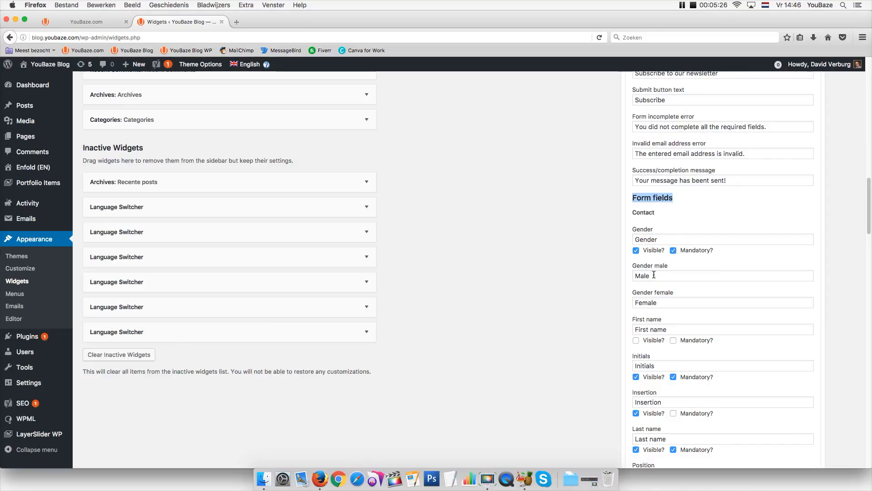
left_click_drag(655, 275, 624, 276)
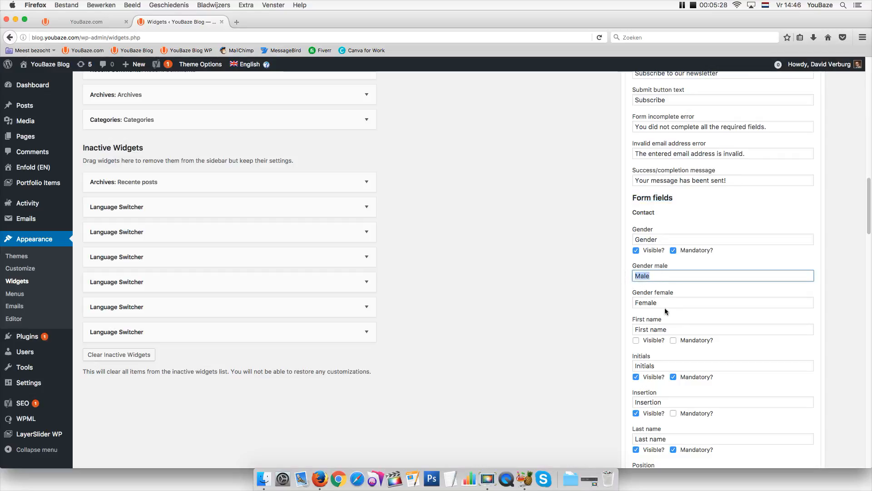
left_click_drag(666, 302, 609, 303)
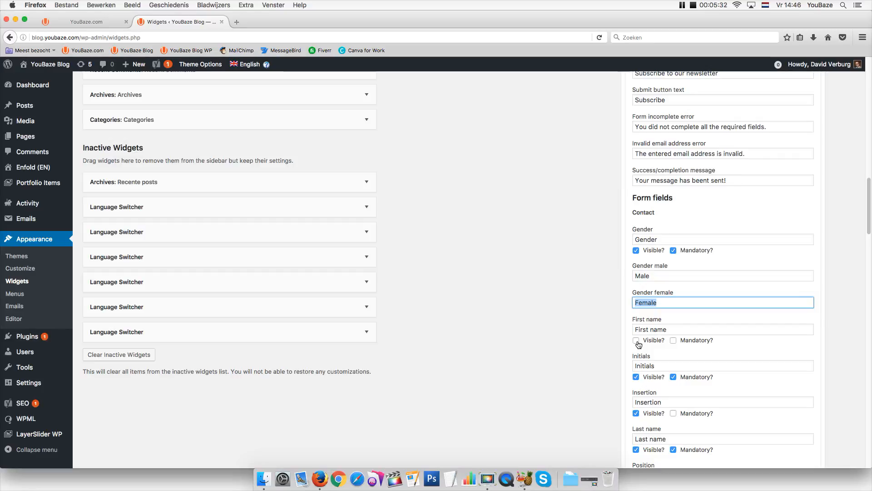
left_click(636, 340)
left_click(674, 341)
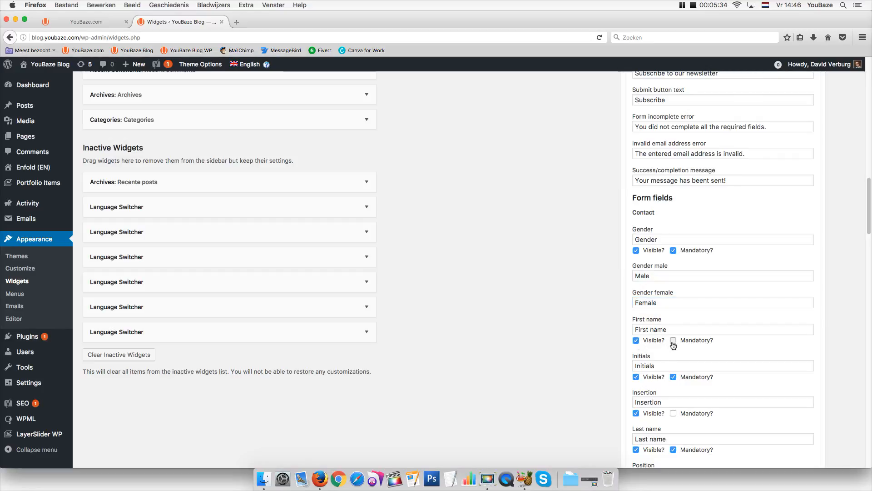
left_click(636, 377)
left_click(673, 377)
left_click(636, 413)
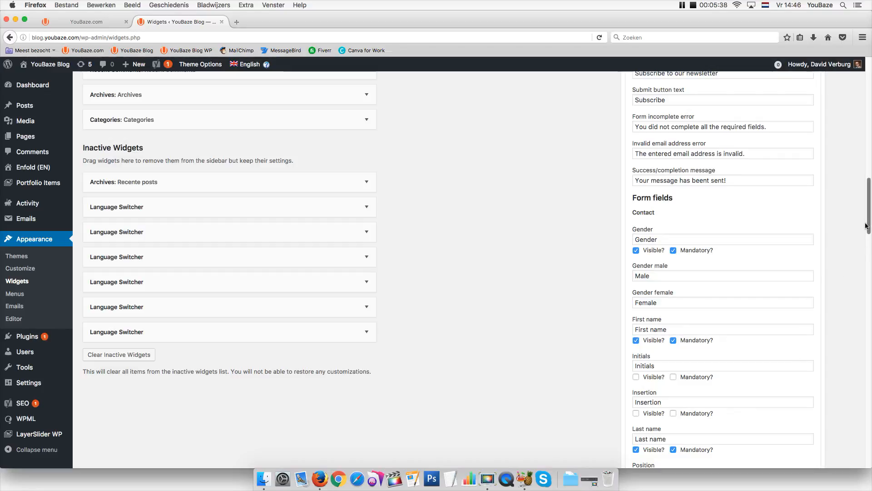
Hide the Subject and Text fields and make both optional
left_click_drag(868, 228, 853, 261)
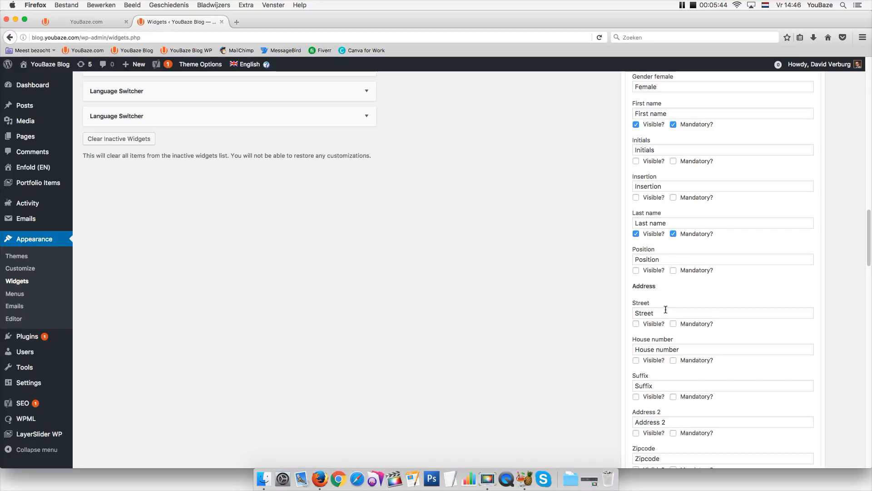
left_click_drag(869, 251, 750, 318)
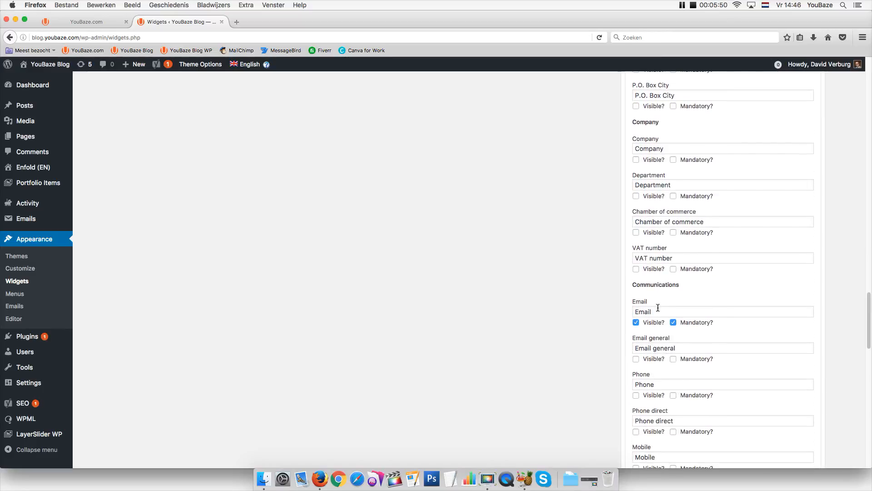
left_click_drag(869, 314, 849, 413)
left_click(636, 176)
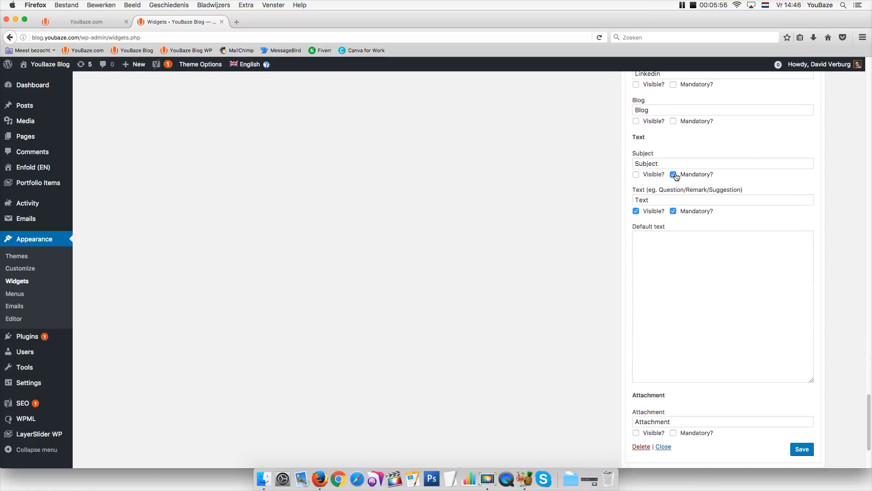
left_click(673, 174)
left_click(636, 211)
left_click(673, 212)
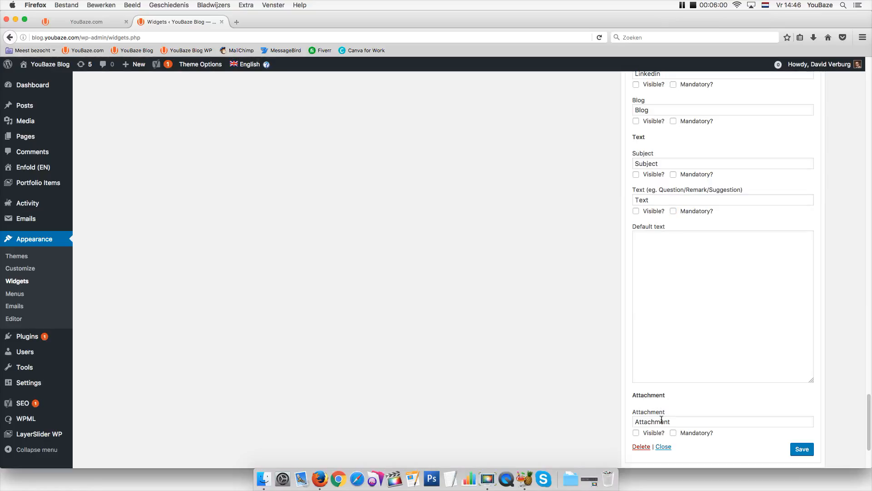
left_click_drag(869, 422, 868, 439)
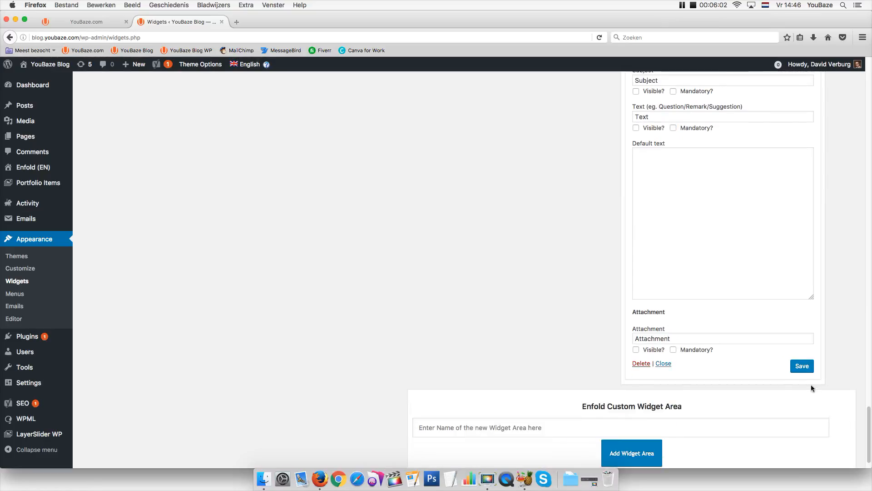
Save the YouBaze widget settings and collapse the Newsletter/nieuwsbrief widget
left_click(798, 368)
left_click_drag(869, 415, 860, 95)
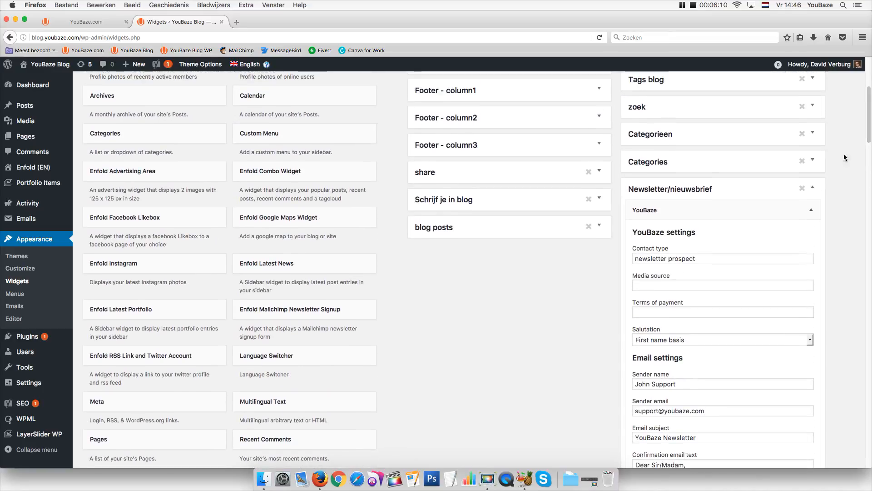
left_click(813, 188)
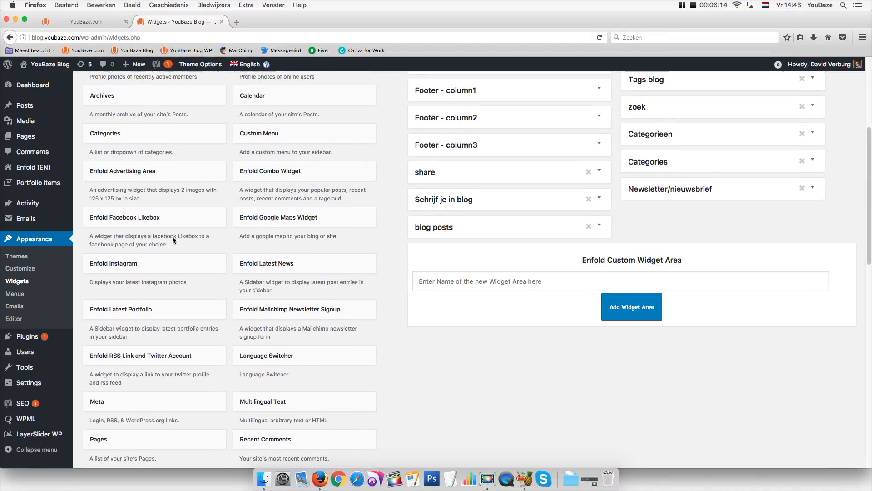
mouse_move(46, 143)
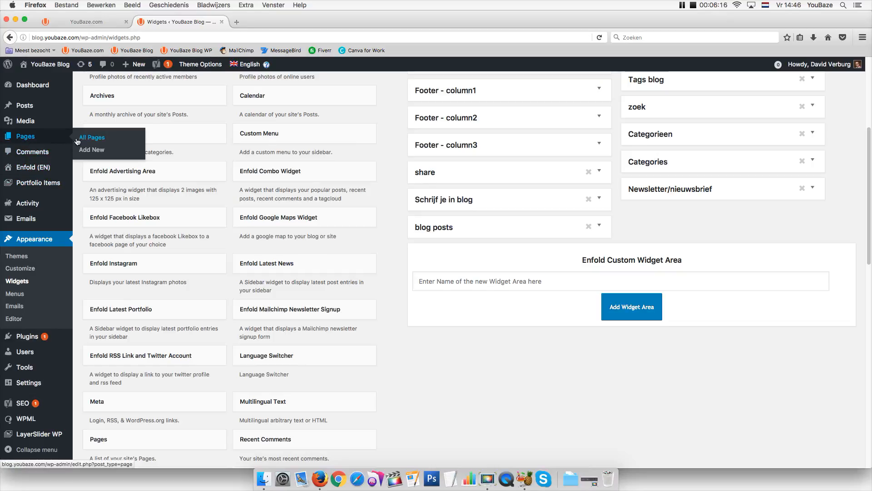
Create a new page titled 'newsletter' and switch it to the Avia Layout Builder
left_click(86, 152)
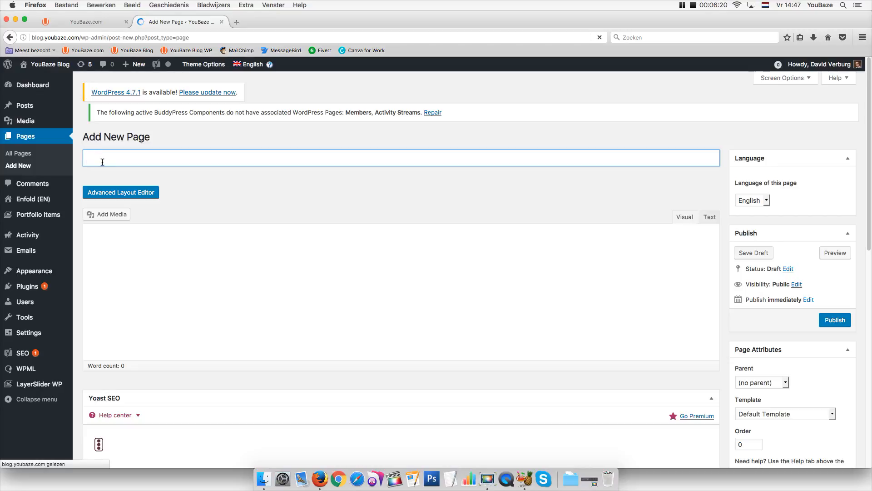
type("n")
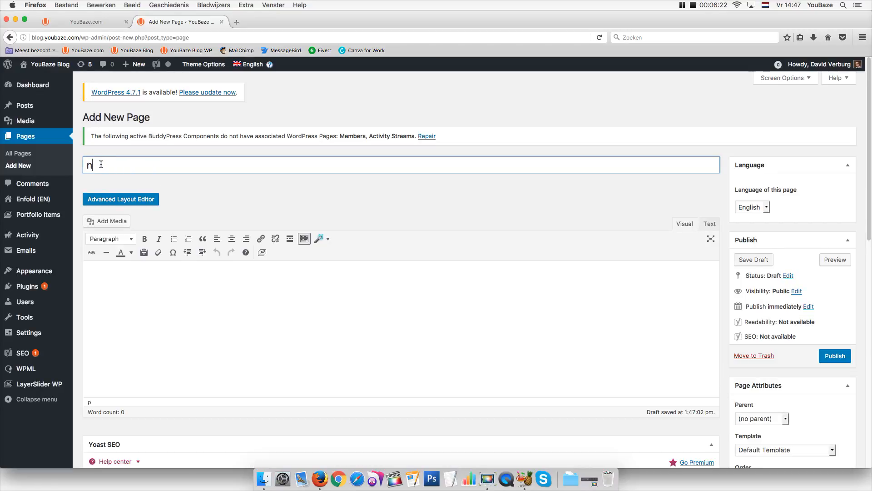
key("BackSpace")
type("newsletter prospect")
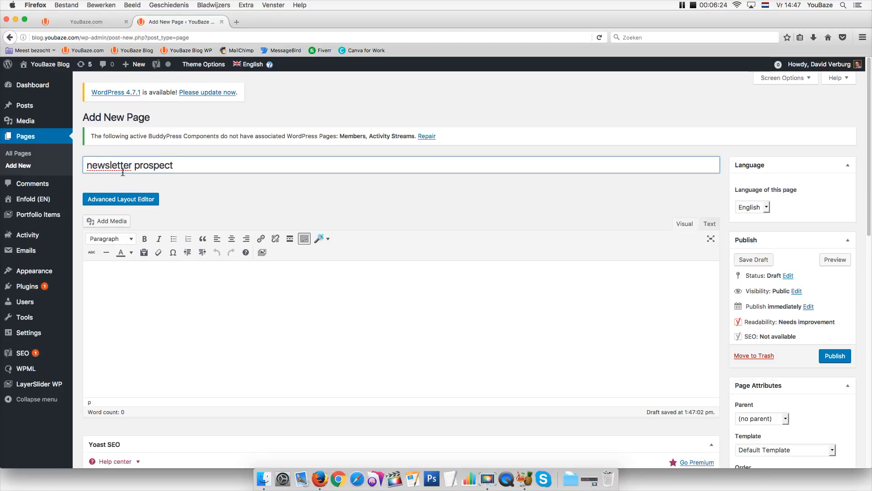
left_click_drag(132, 169, 185, 173)
key("BackSpace")
left_click(92, 166)
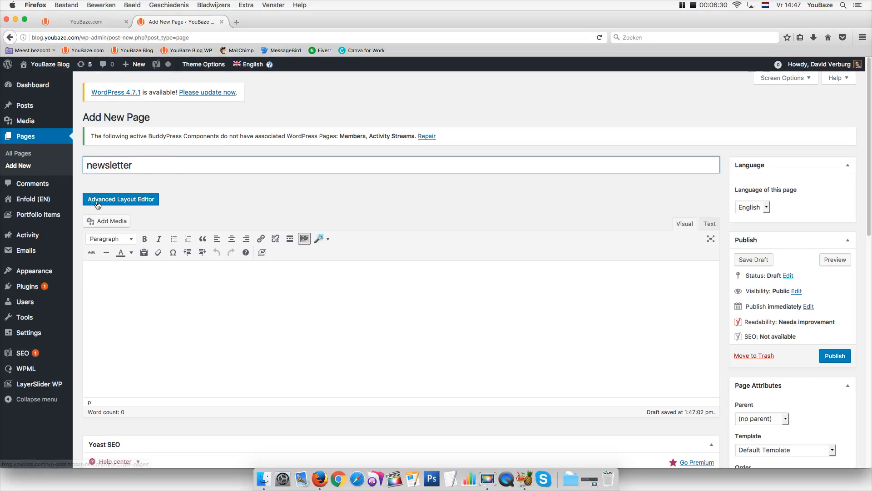
left_click(97, 203)
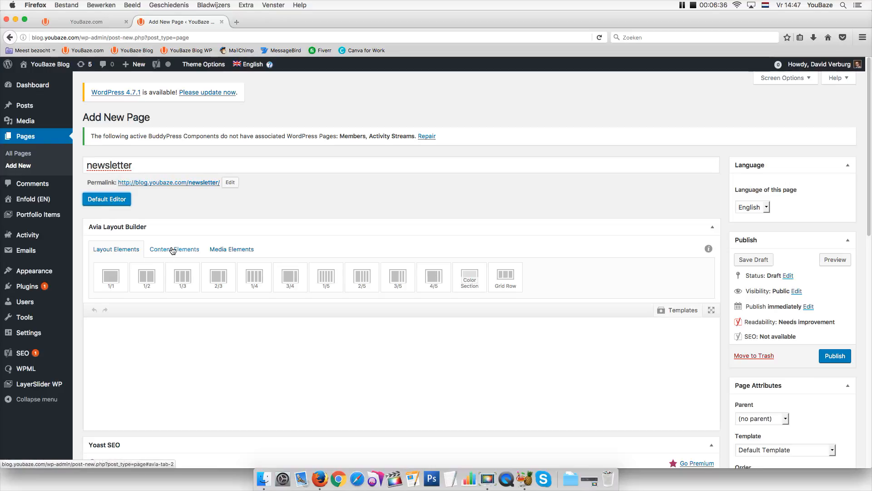
Add a 2/3 column to the layout and narrow it to 1/2 width
left_click_drag(216, 276, 169, 389)
left_click(102, 335)
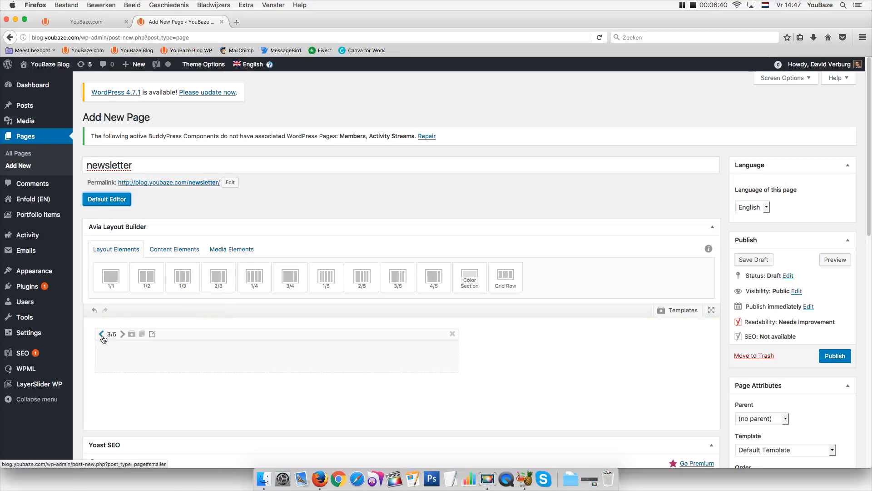
left_click(102, 335)
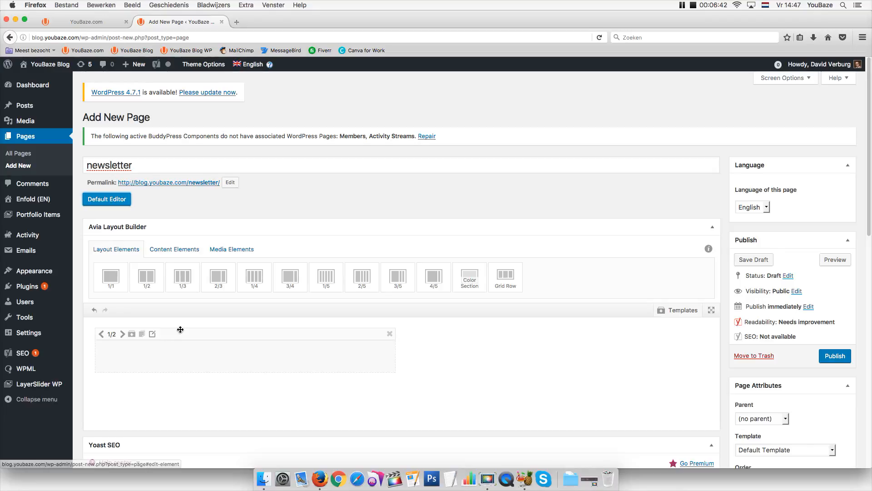
Place a Widget Area set to Newsletter/nieuwsbrief in the half column and publish the page
left_click(176, 251)
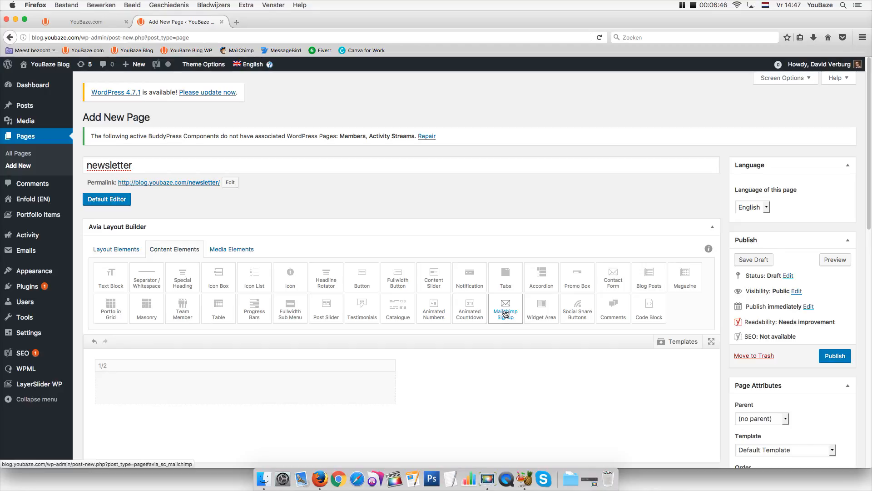
left_click_drag(541, 305, 236, 395)
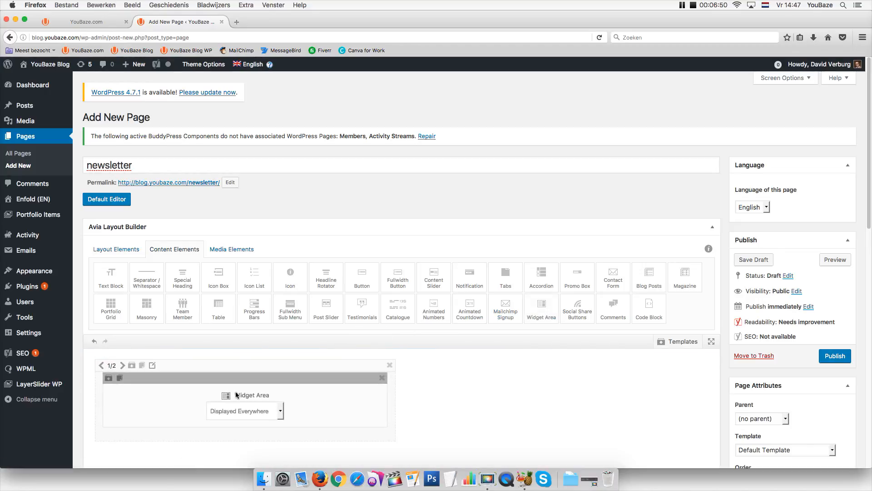
left_click(237, 411)
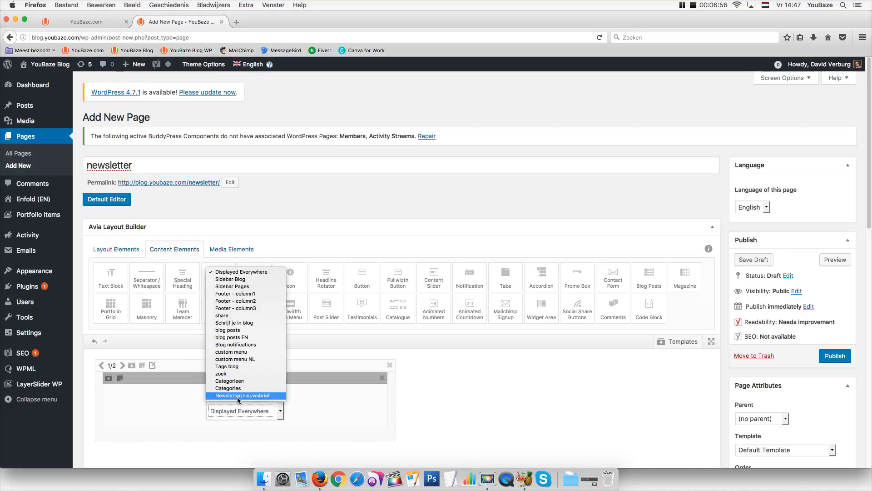
left_click(237, 397)
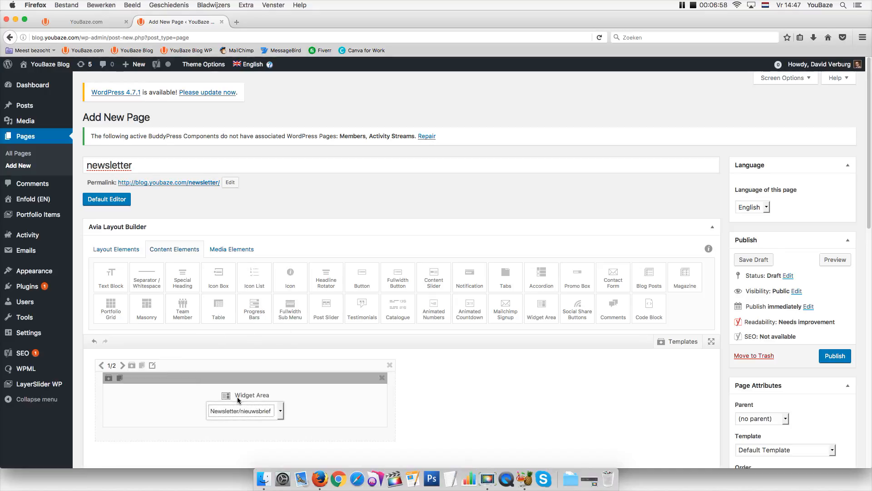
left_click(828, 359)
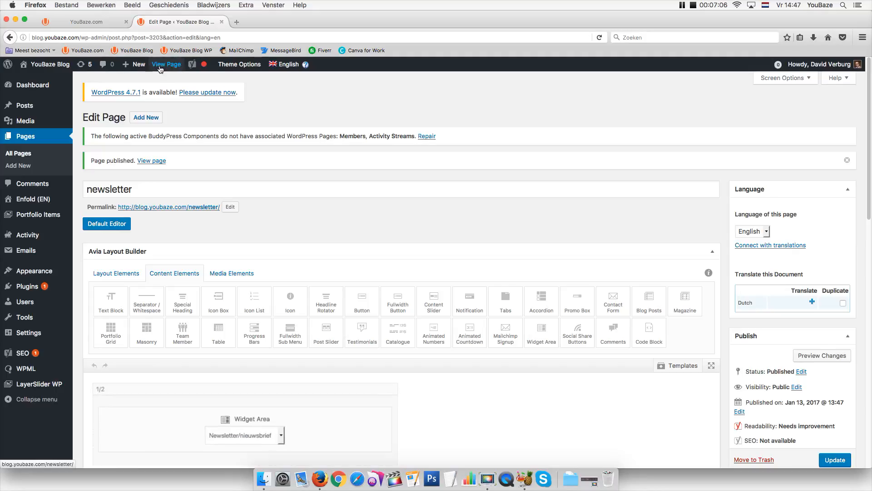
On the live newsletter page, set Gender to Male and fill the last name from autocomplete
left_click(160, 66)
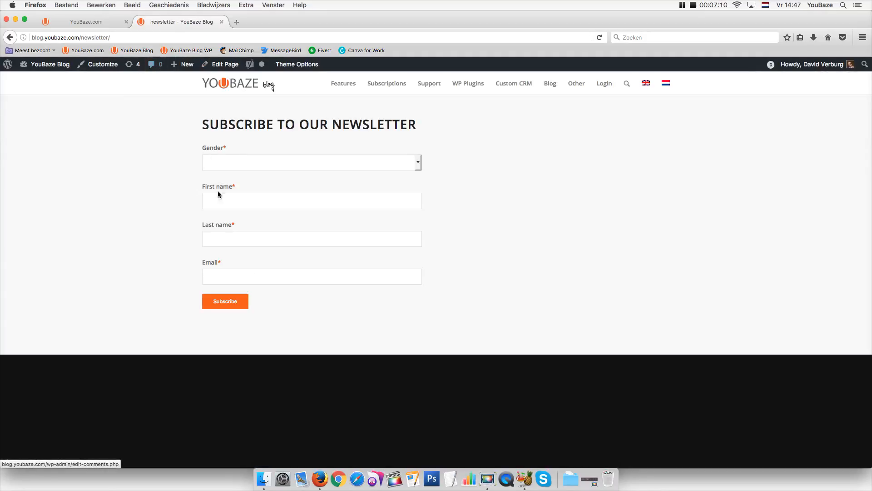
left_click(222, 162)
left_click(221, 182)
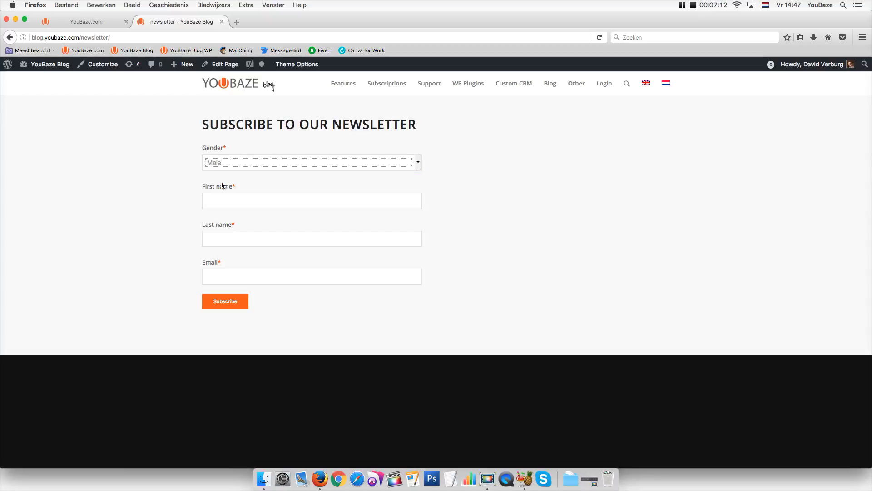
left_click(228, 235)
type("V")
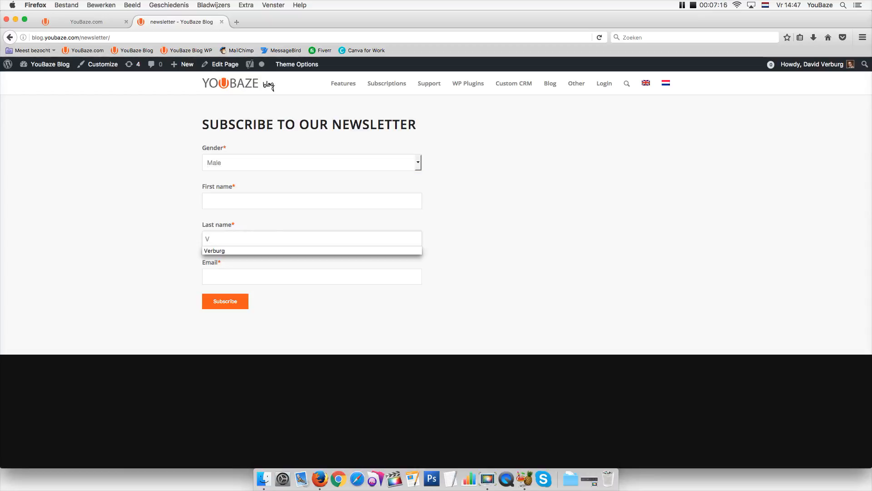
left_click(226, 254)
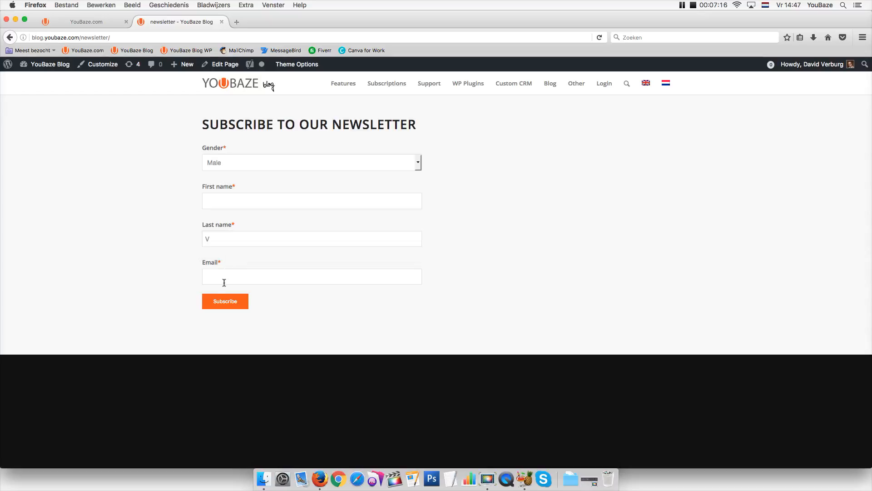
left_click(214, 244)
left_click(214, 252)
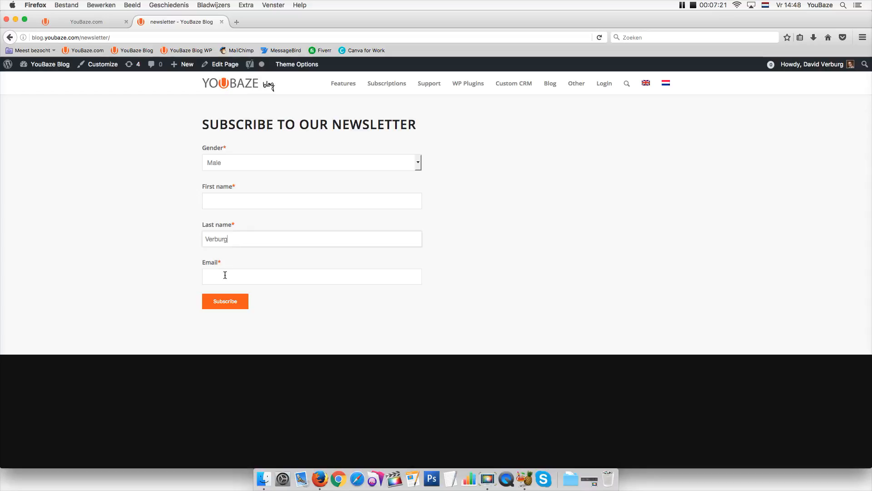
Fill the e-mail field from a suggested address and submit the signup form
left_click(224, 280)
type("inf")
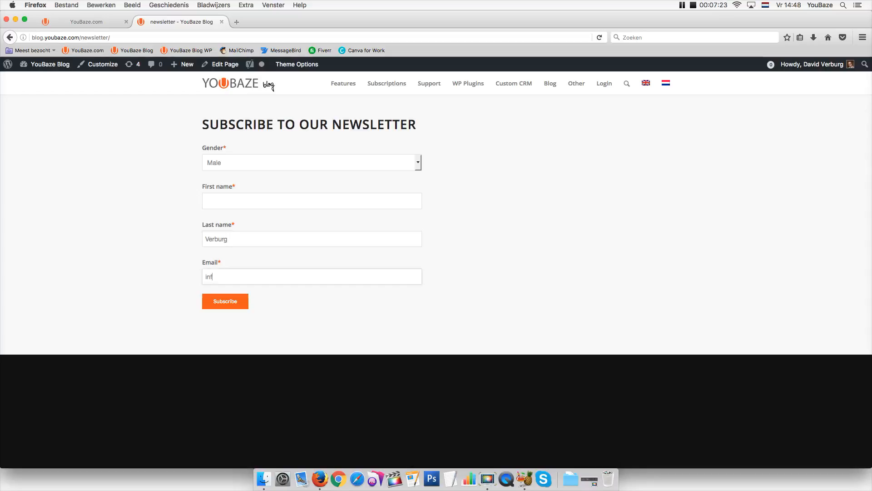
key("BackSpace")
key("BackSpace")
key("BackSpace")
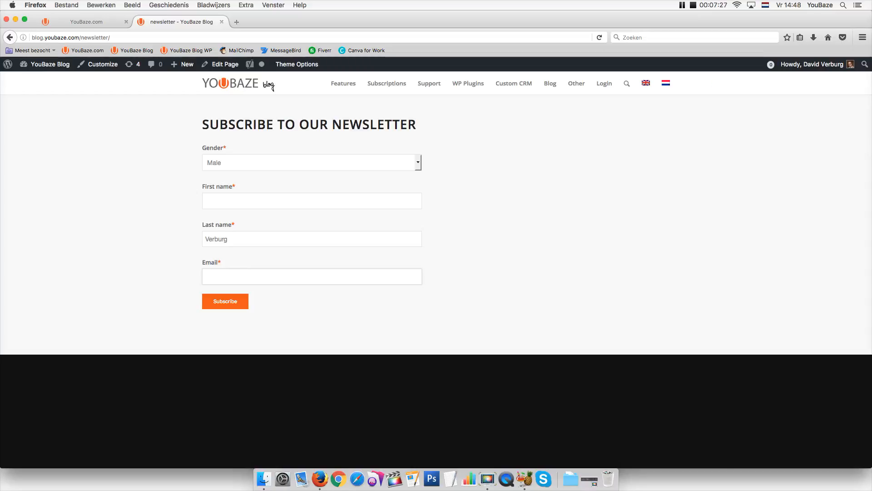
type("d")
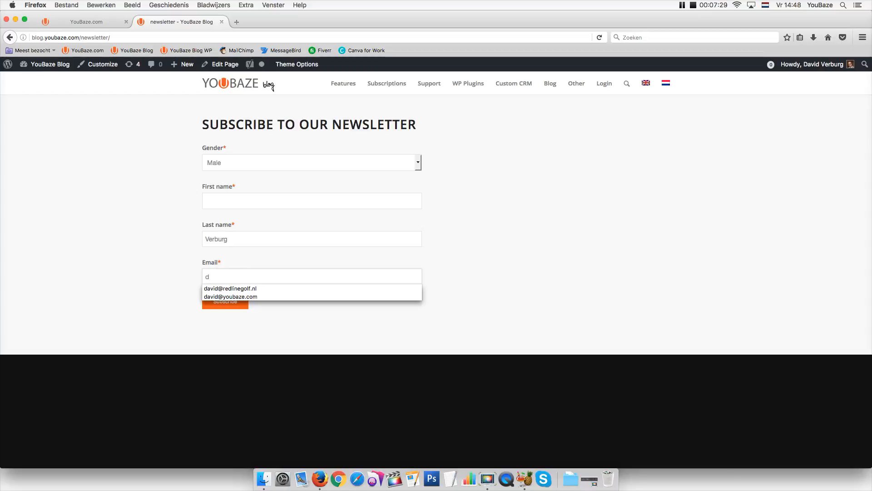
key("Down")
key("Down")
key("Return")
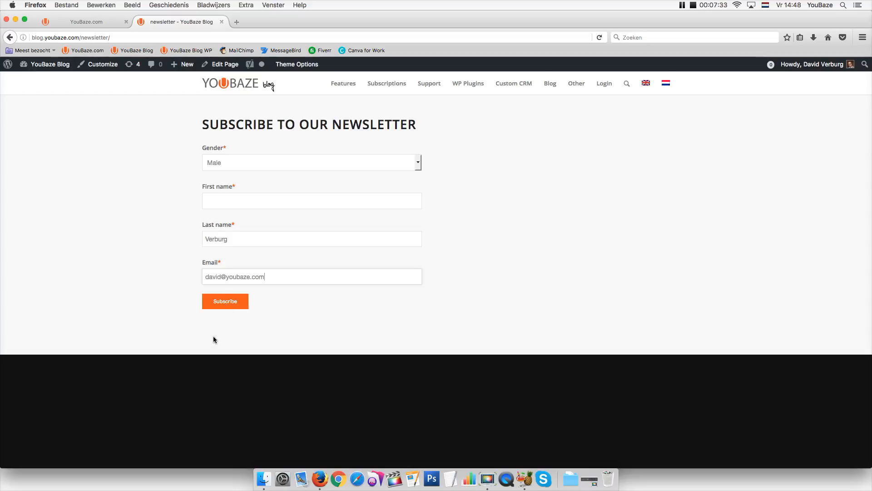
left_click(215, 303)
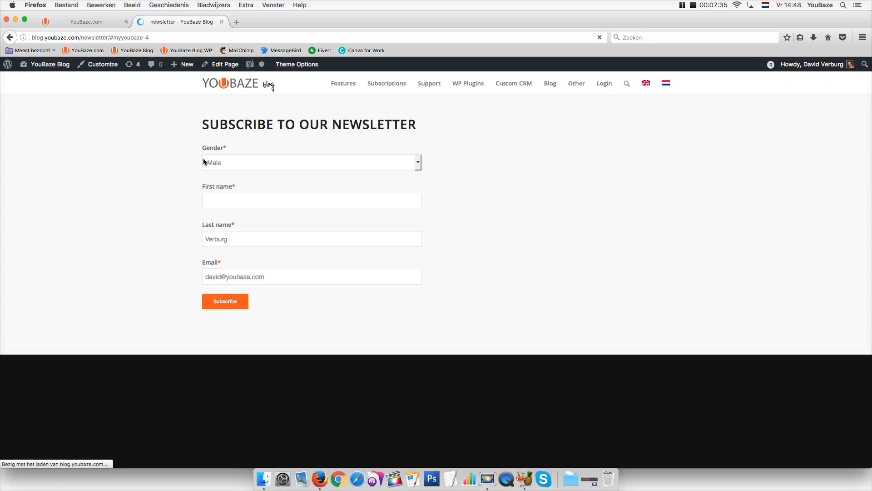
After the required-fields error, enter the missing first name in the signup form
left_click_drag(203, 142, 343, 143)
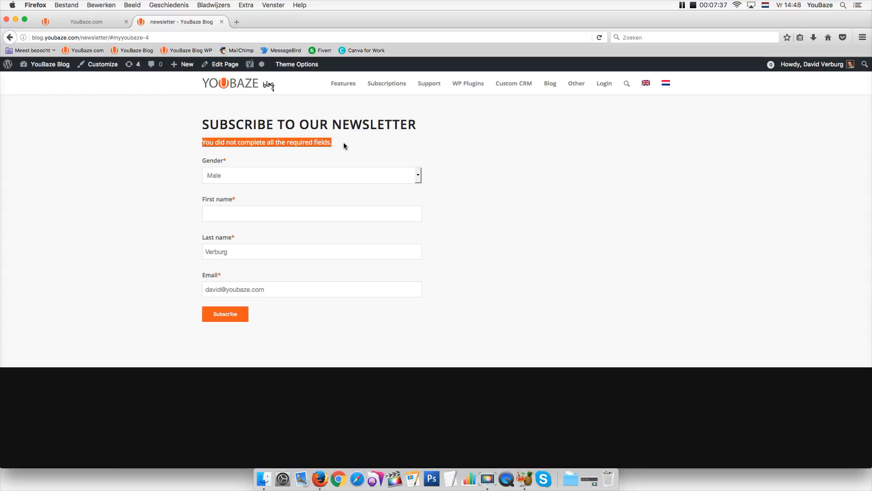
left_click(217, 214)
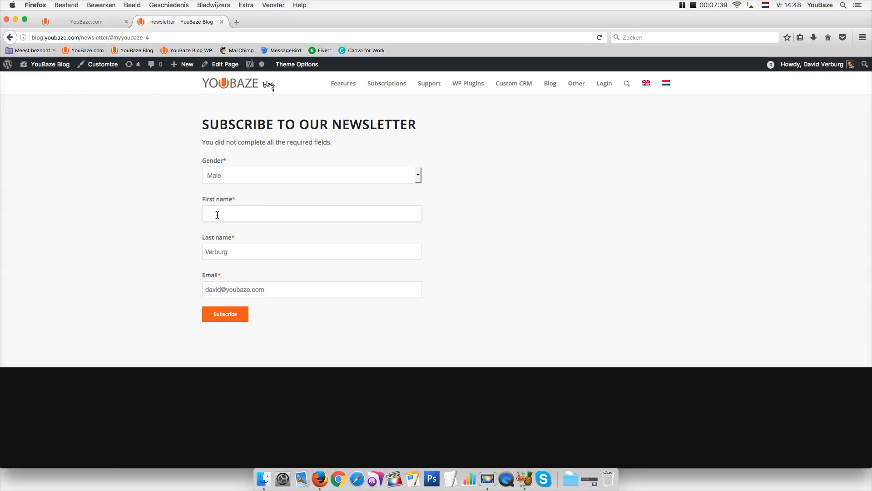
type("Davud")
key("BackSpace")
key("BackSpace")
key("super+a")
type("david")
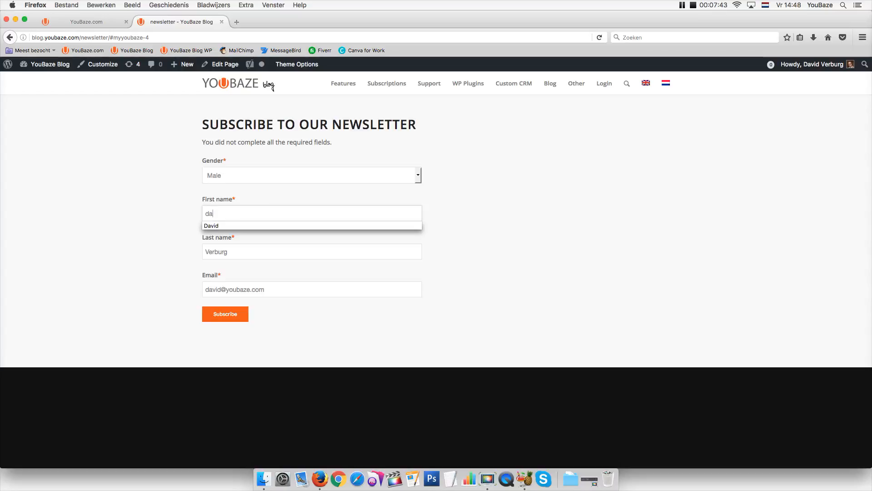
left_click(103, 249)
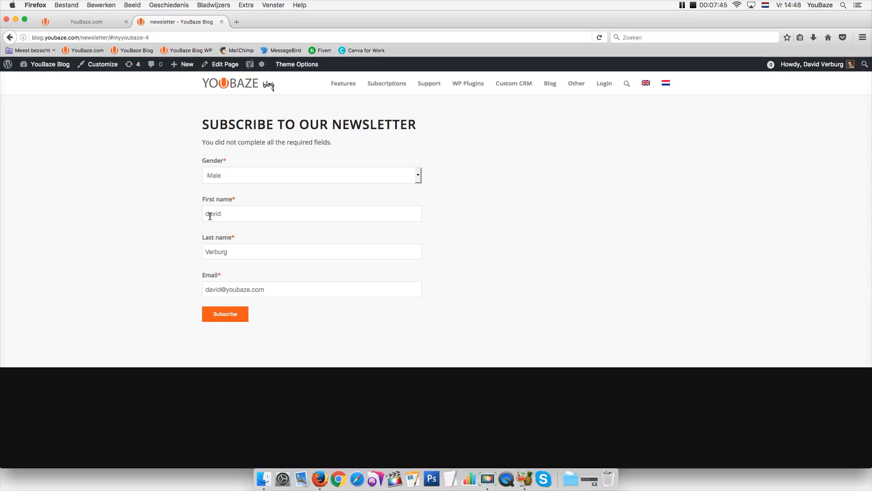
left_click_drag(210, 216, 202, 216)
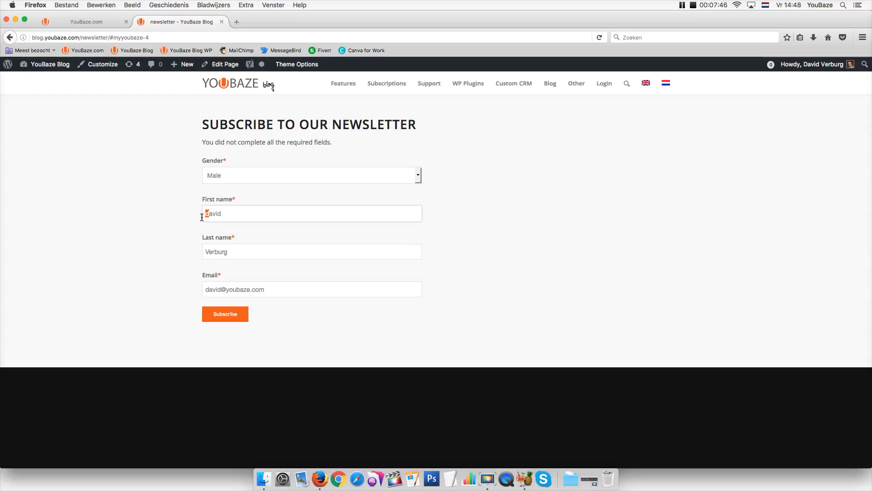
Resubmit the completed form and check the message-sent confirmation
left_click(221, 320)
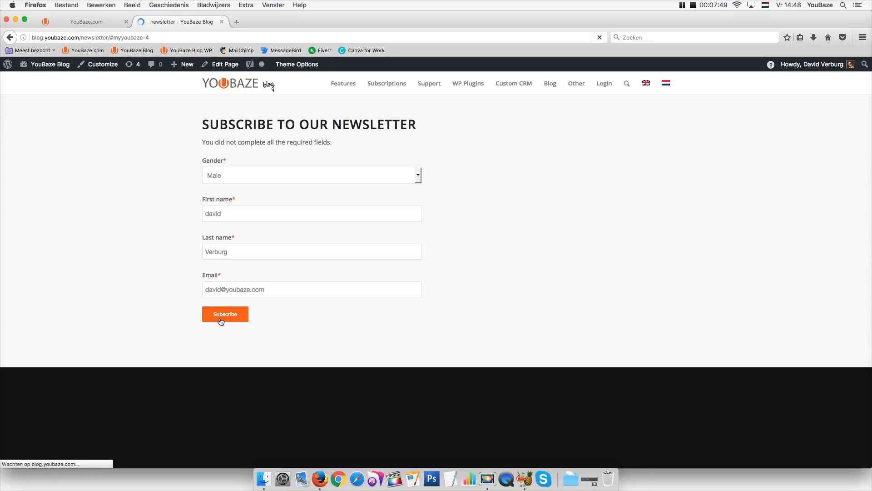
mouse_move(203, 142)
left_mouse_down()
mouse_move(289, 151)
mouse_move(203, 141)
left_mouse_up()
left_click(205, 146)
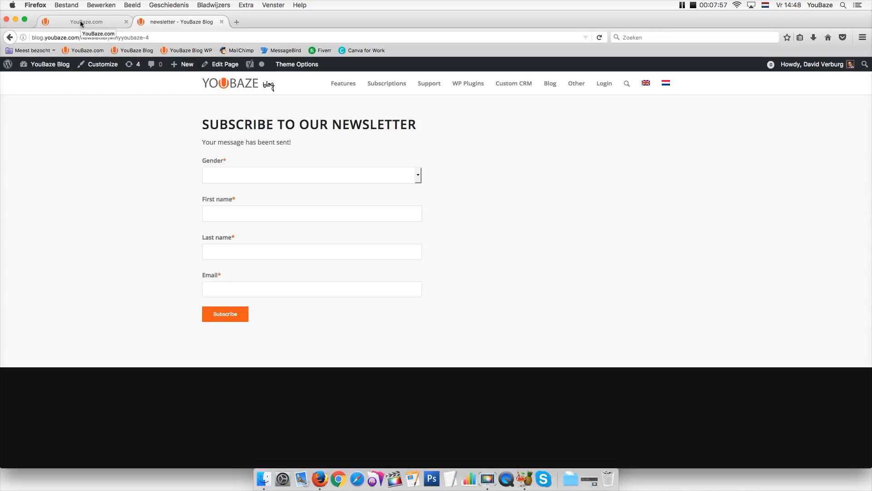
In YouBaze CRM's received inbox, fetch the new form email and import its sender as a contact
left_click(81, 24)
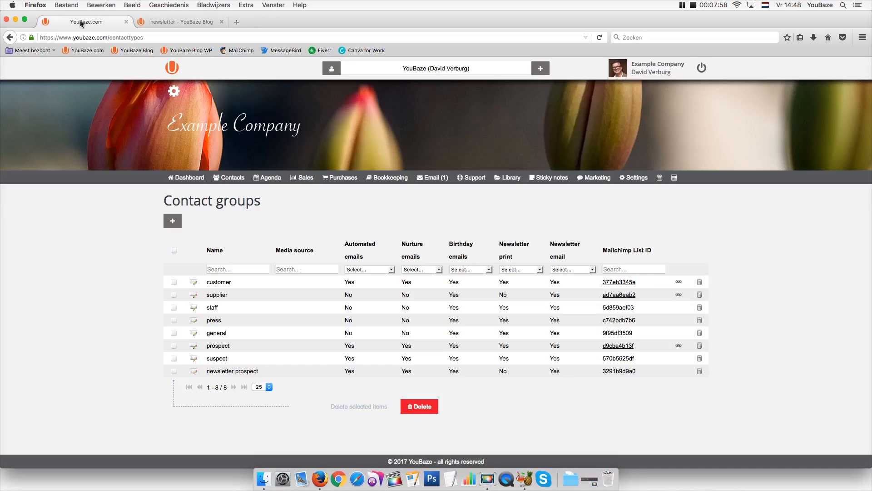
mouse_move(434, 178)
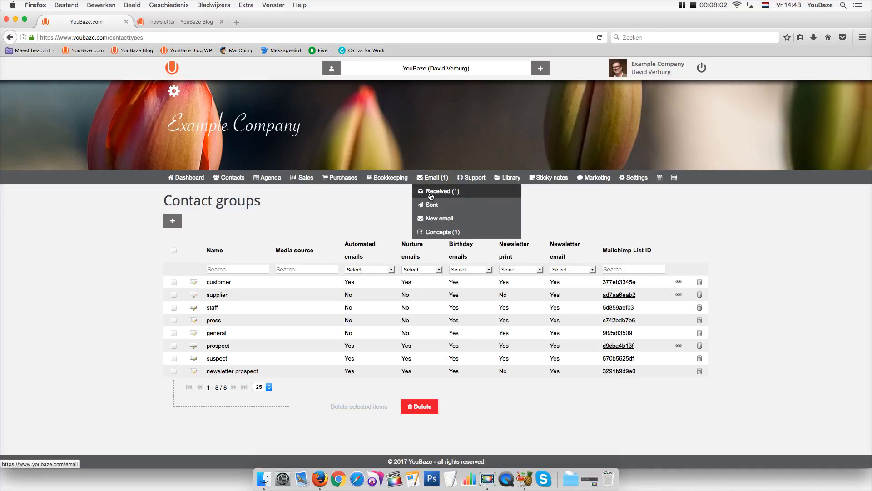
left_click(430, 192)
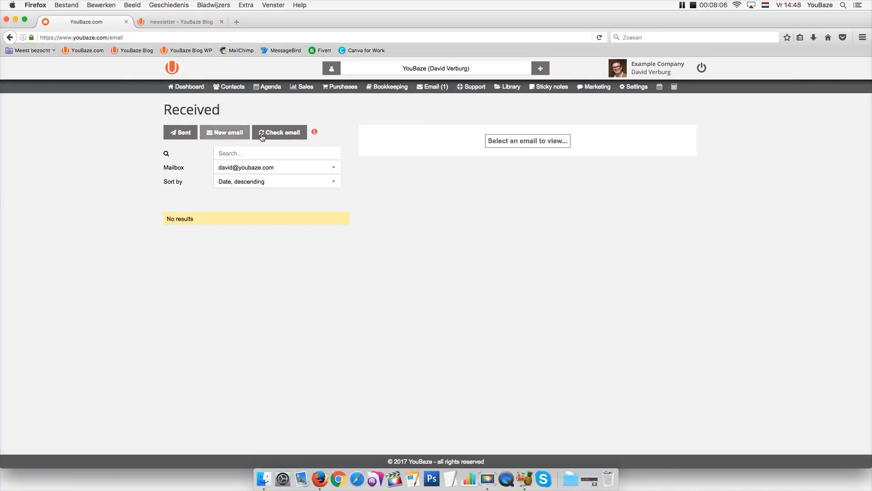
left_click(426, 91)
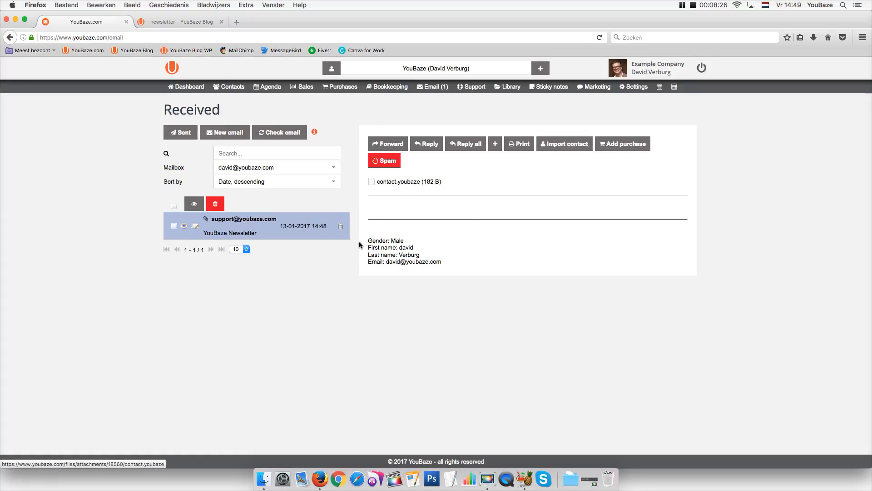
left_click_drag(367, 241, 453, 279)
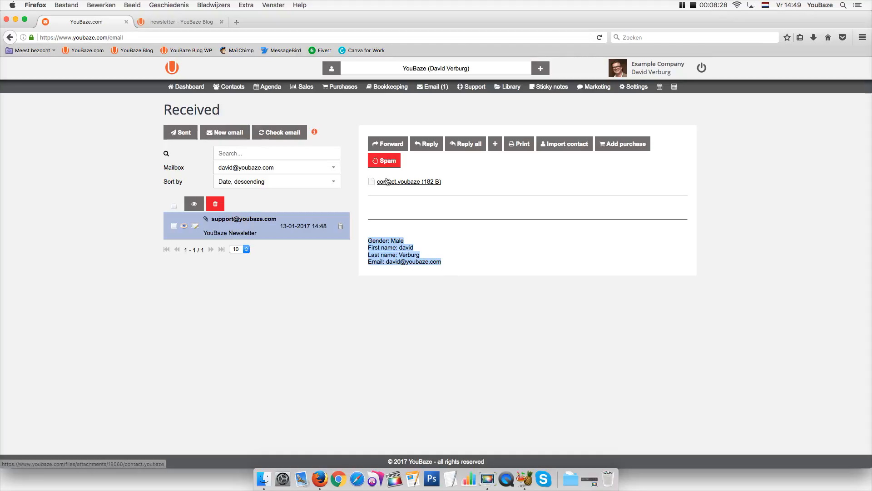
left_click(558, 147)
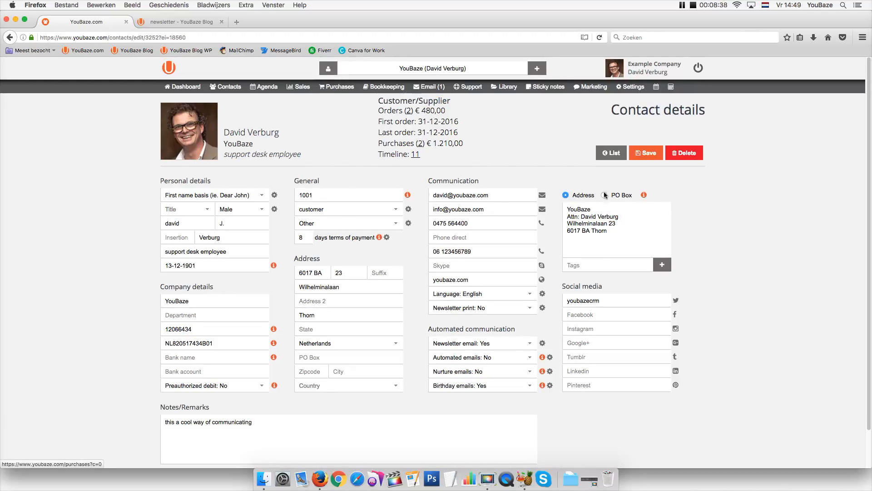
Save the imported contact, verify the YouBaze Newsletter email on its timeline, then return to the blog tab
left_click(645, 152)
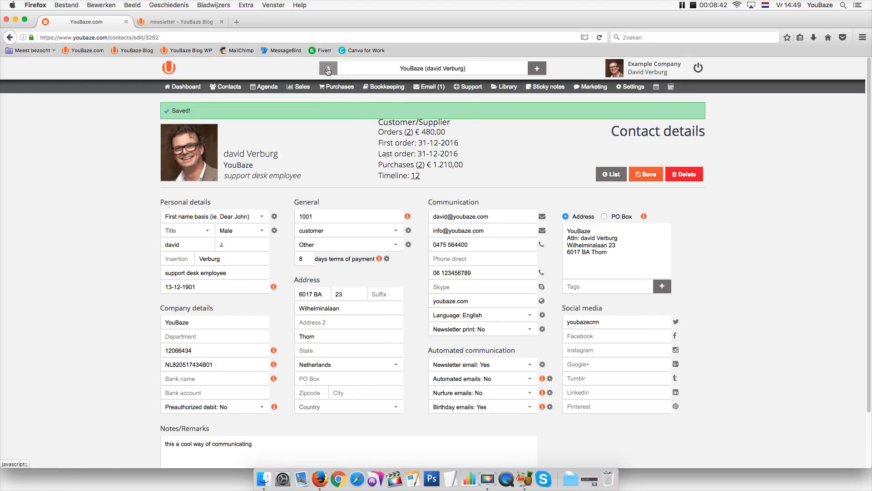
left_click(328, 70)
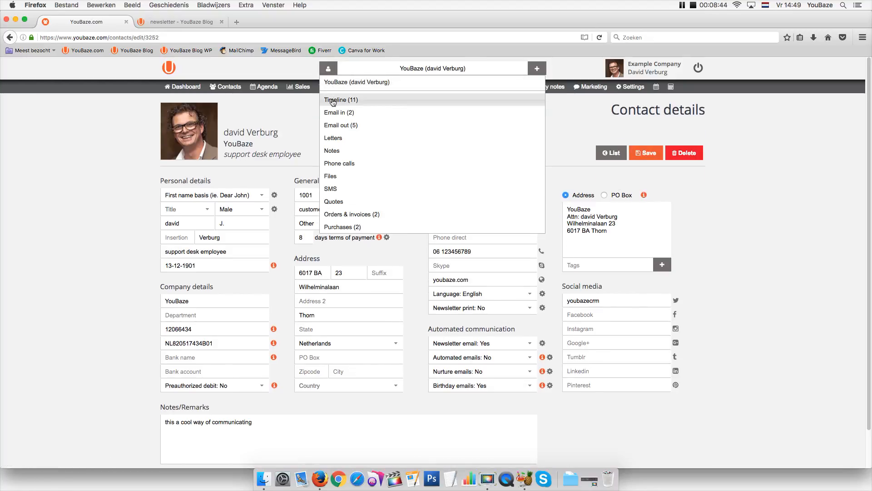
left_click(331, 99)
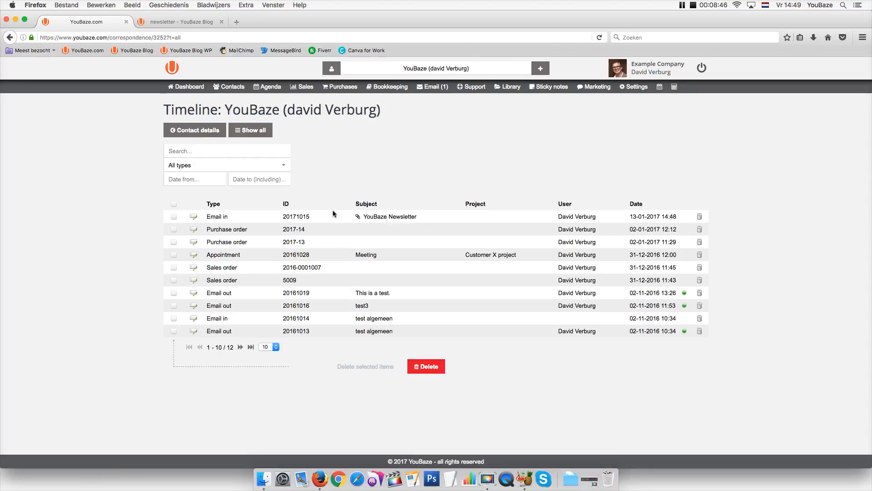
left_click_drag(364, 216, 418, 220)
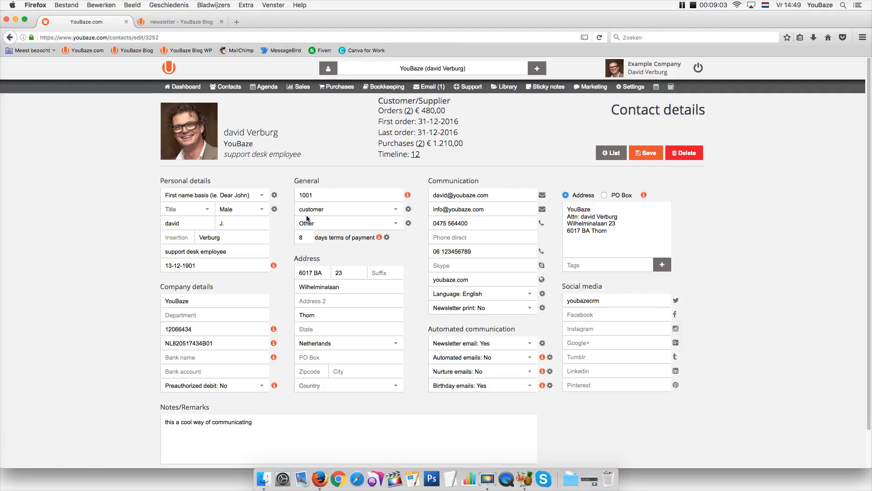
left_click(321, 210)
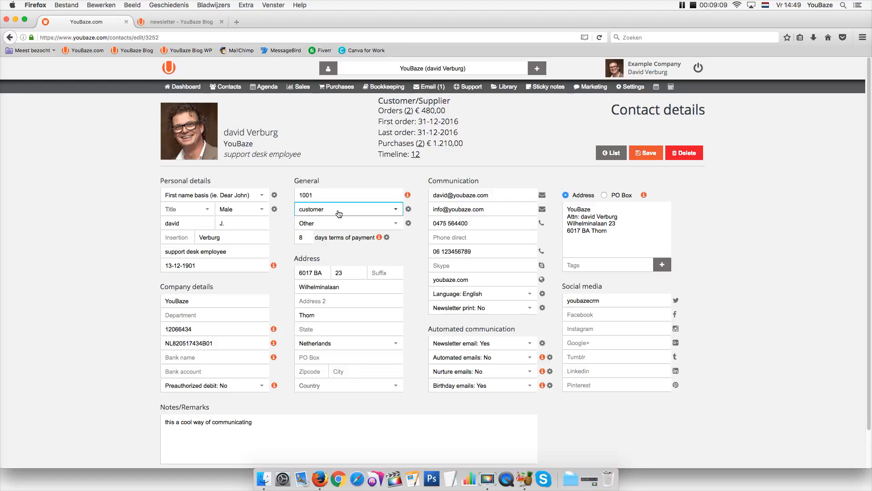
left_click(149, 20)
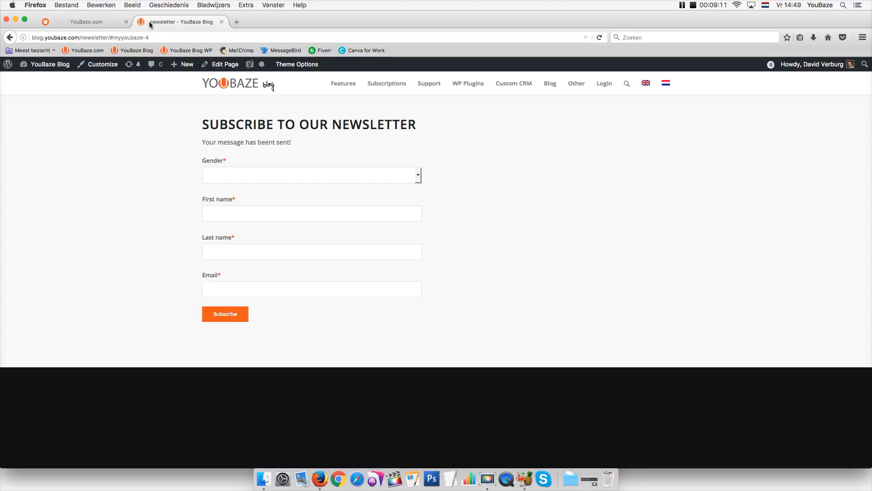
On Appearance > Widgets, add an Enfold custom widget area named 'complaint'
left_click(219, 65)
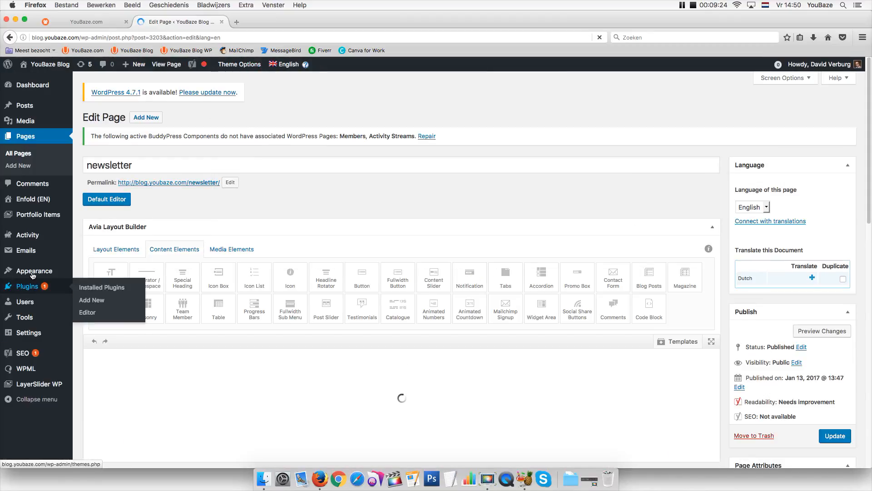
mouse_move(41, 271)
left_click(83, 300)
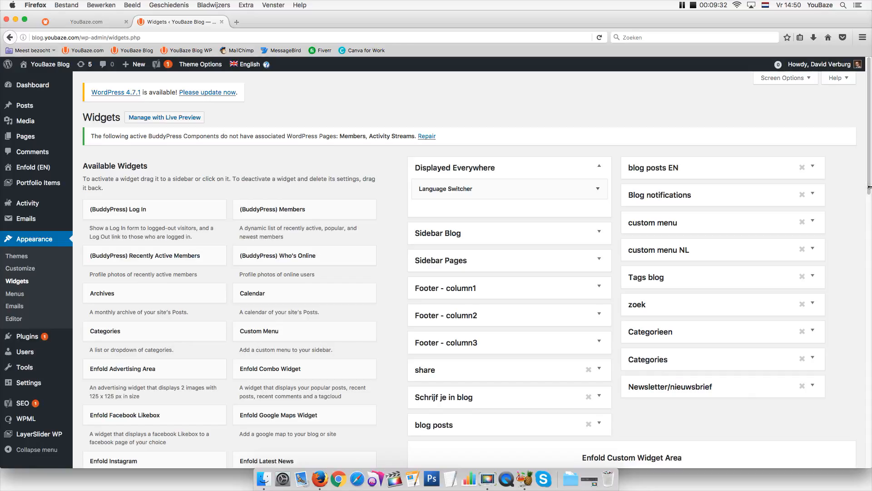
scroll(869, 193, "down", 1)
scroll(868, 193, "down", 5)
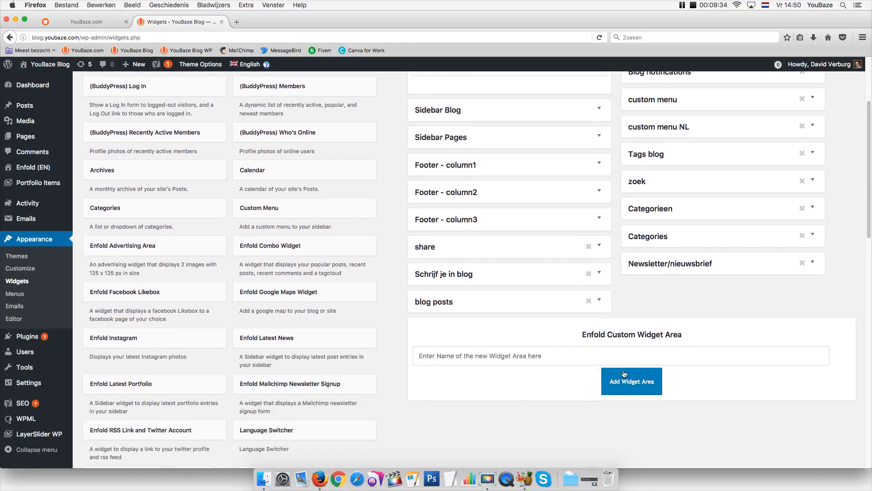
left_click(465, 357)
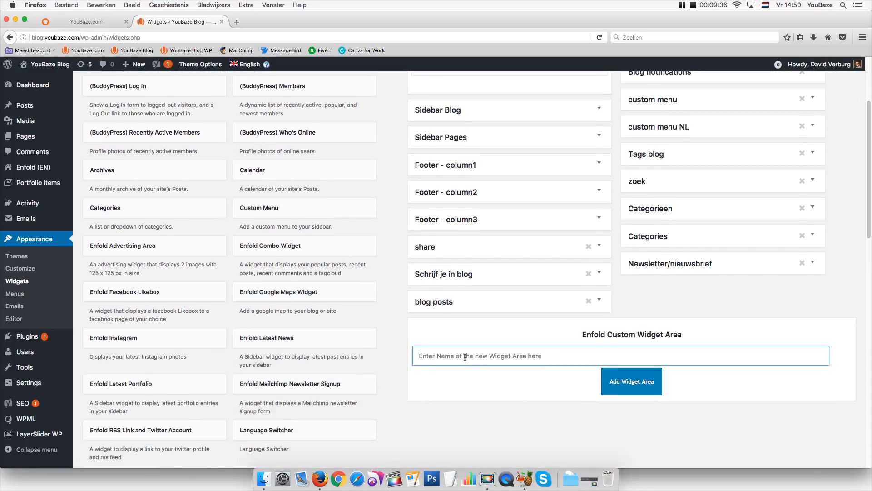
type("co")
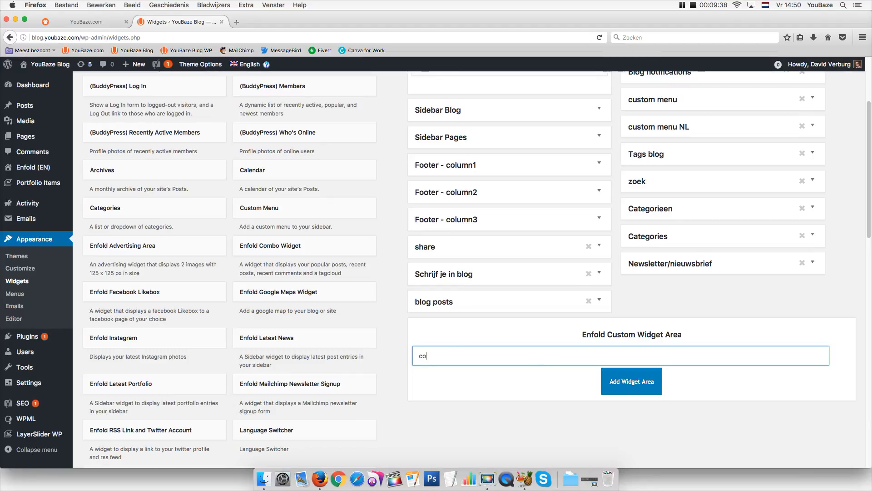
type("mpalin")
key("BackSpace")
key("BackSpace")
key("BackSpace")
type("la")
left_click(630, 384)
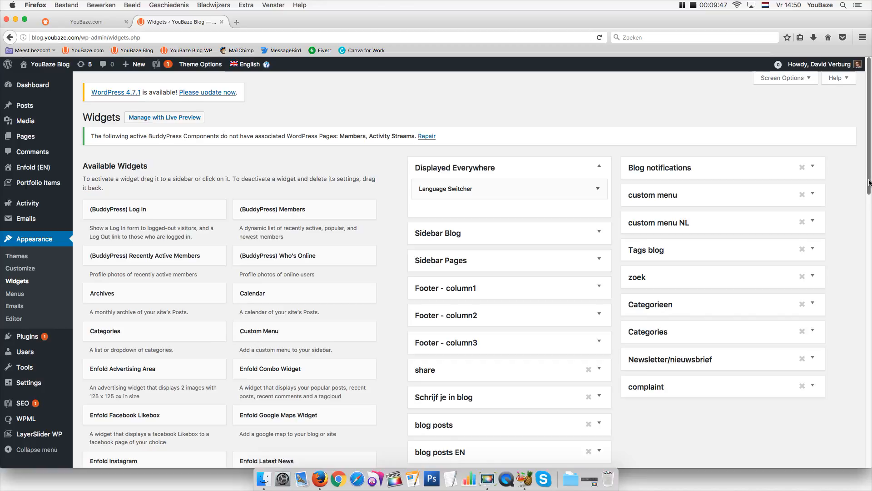
left_click_drag(868, 192, 866, 331)
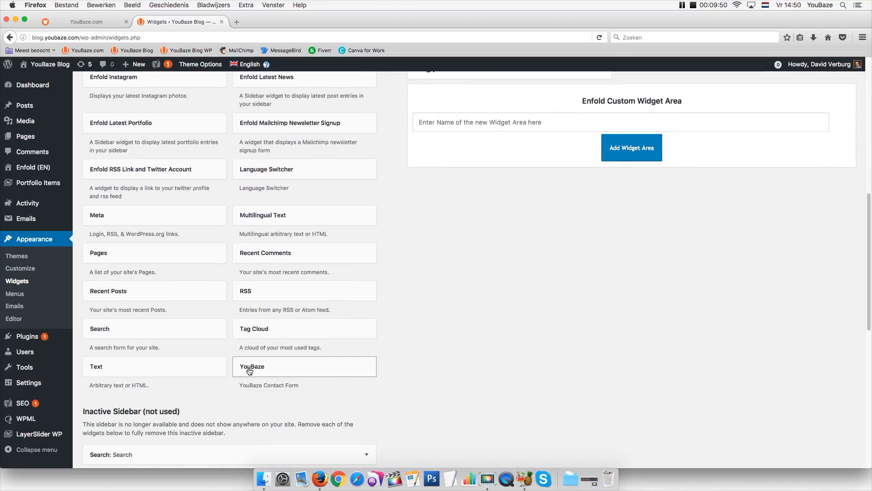
Drop the YouBaze widget into the complaint area and empty its Contact type, Media source and Terms of payment
left_click_drag(250, 372, 655, 188)
left_click(679, 228)
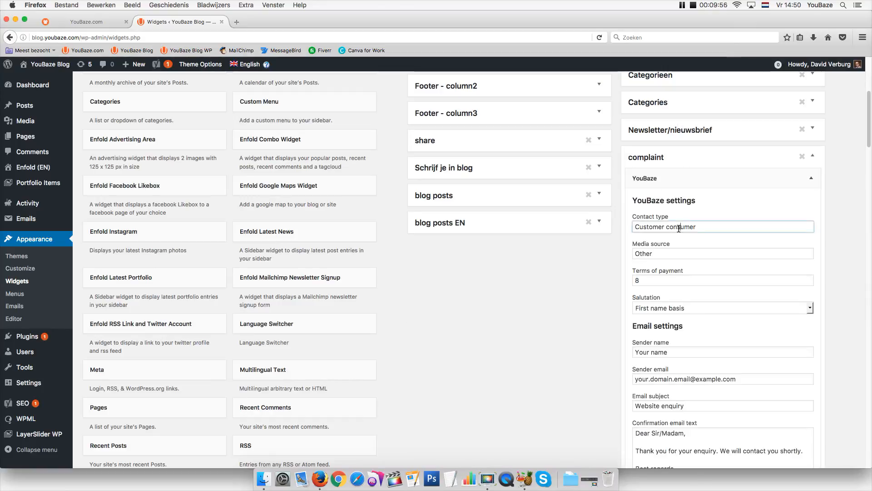
left_click_drag(717, 226, 631, 221)
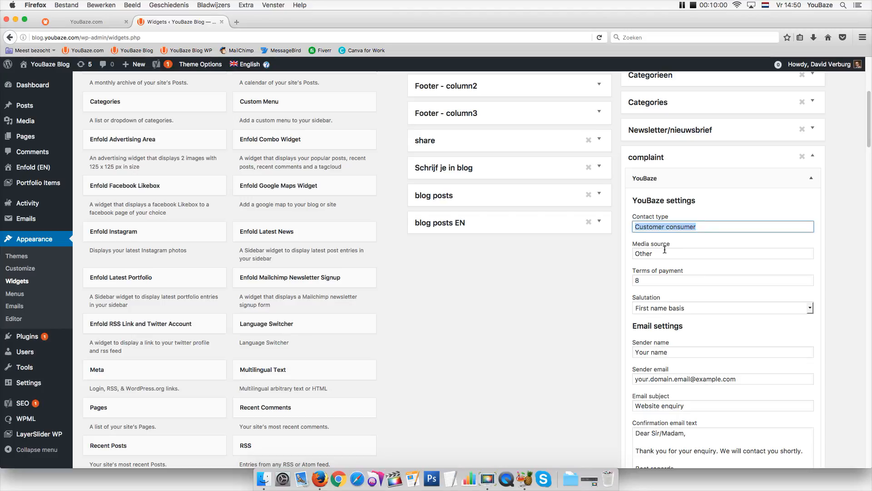
key("BackSpace")
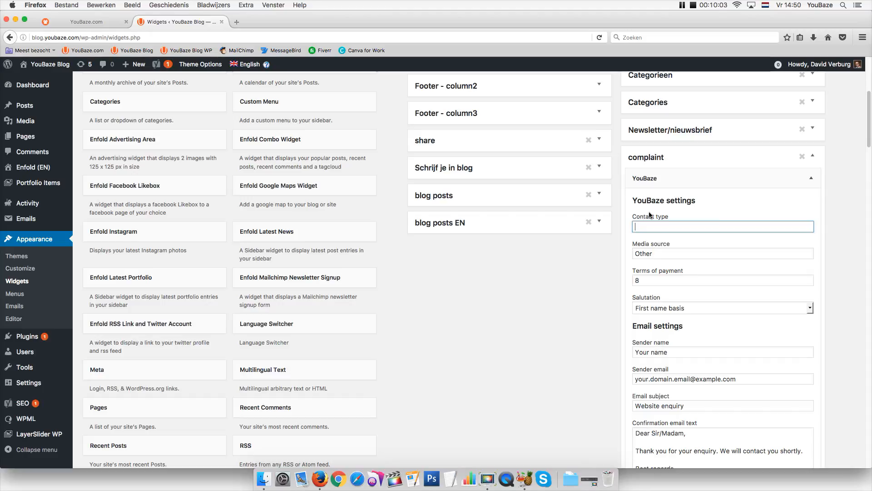
double_click(664, 252)
key("BackSpace")
left_click(647, 281)
key("BackSpace")
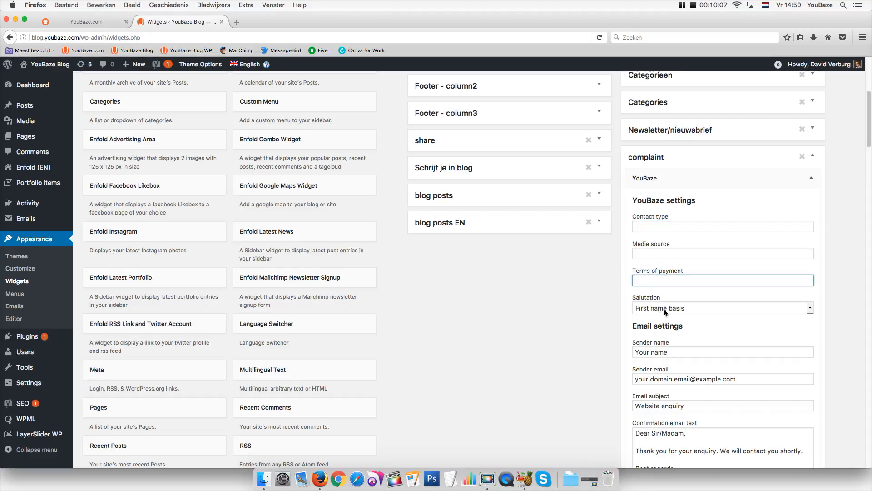
left_click(664, 309)
Keep the First name basis salutation and enter the support sender name and sender e-mail address
left_click(662, 323)
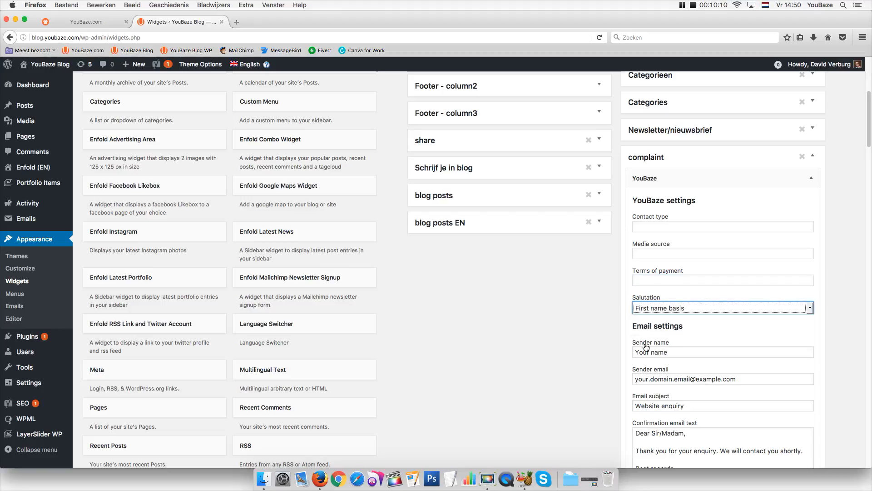
left_click(653, 349)
key("super+a")
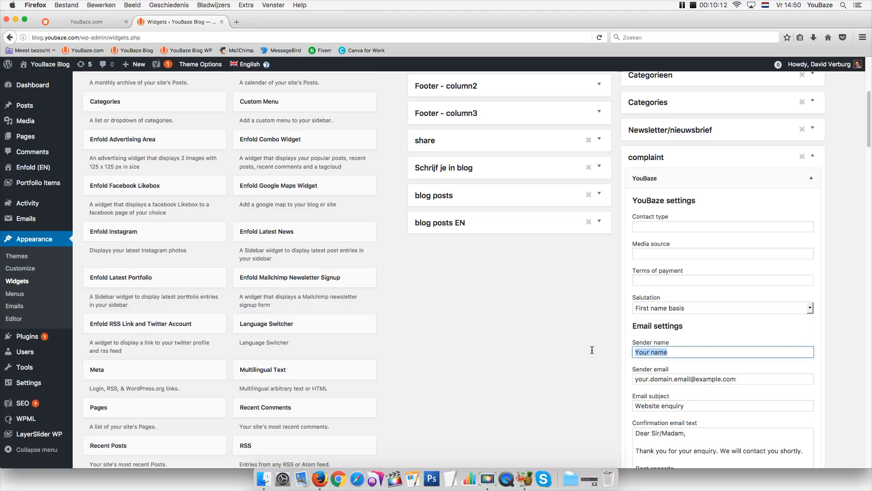
type("Lucy from Support")
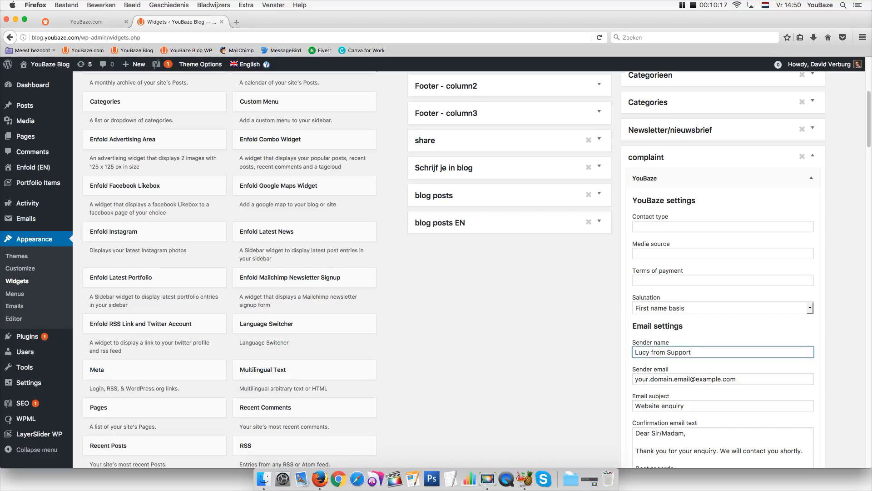
left_click(642, 379)
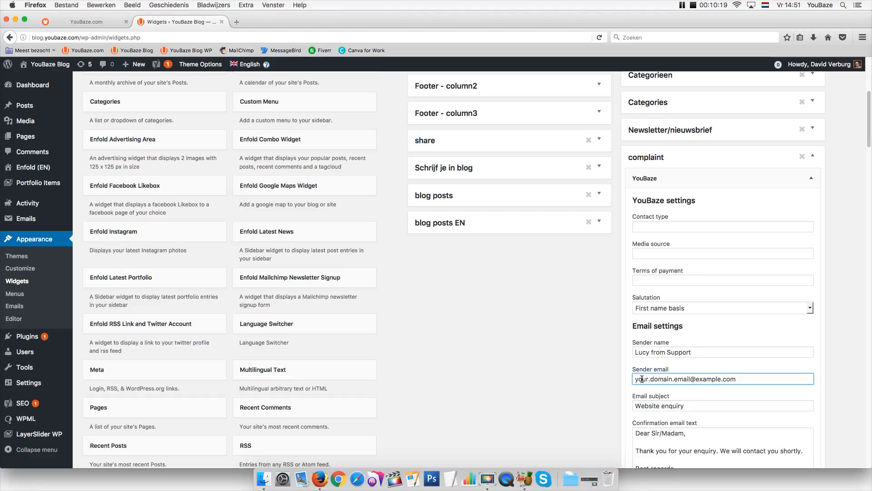
key("super+a")
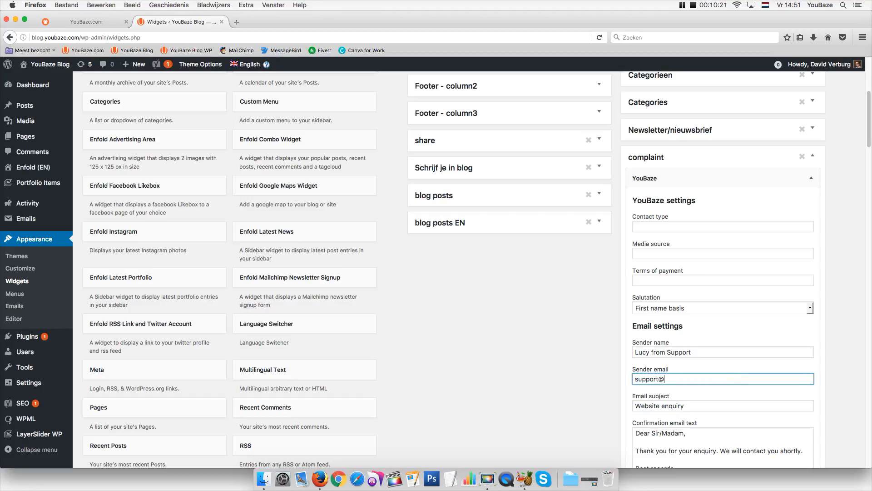
Set the Email subject to 'Your complaint'
key("Tab")
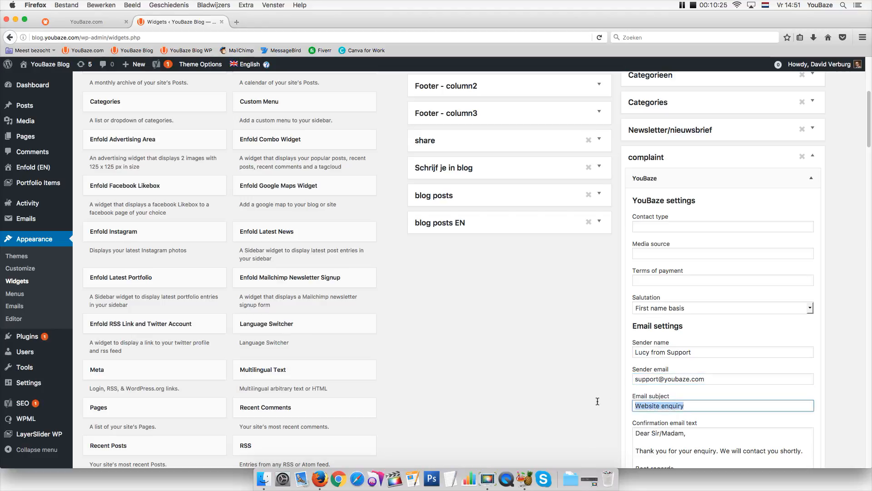
type("Com")
key("BackSpace")
key("BackSpace")
key("BackSpace")
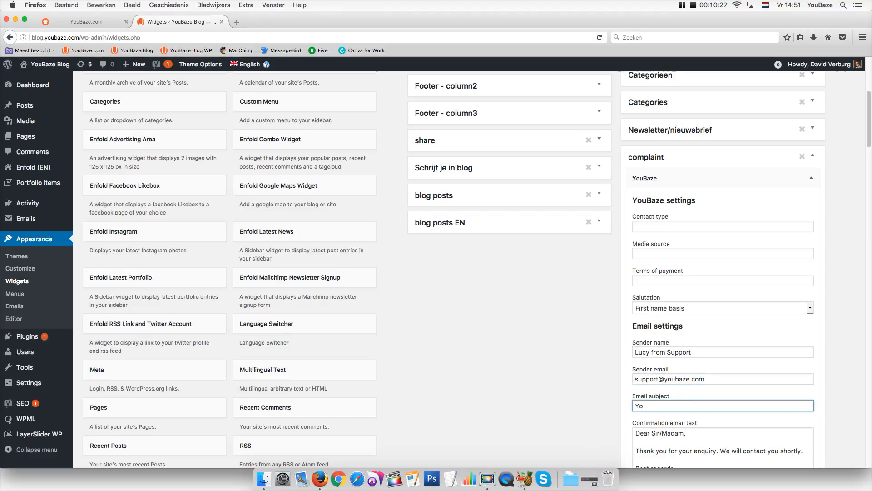
type("Your complaint")
Rewrite the confirmation text to promise contact within 24 hours, signed 'Support YouBaze'
scroll(867, 145, "down", 1)
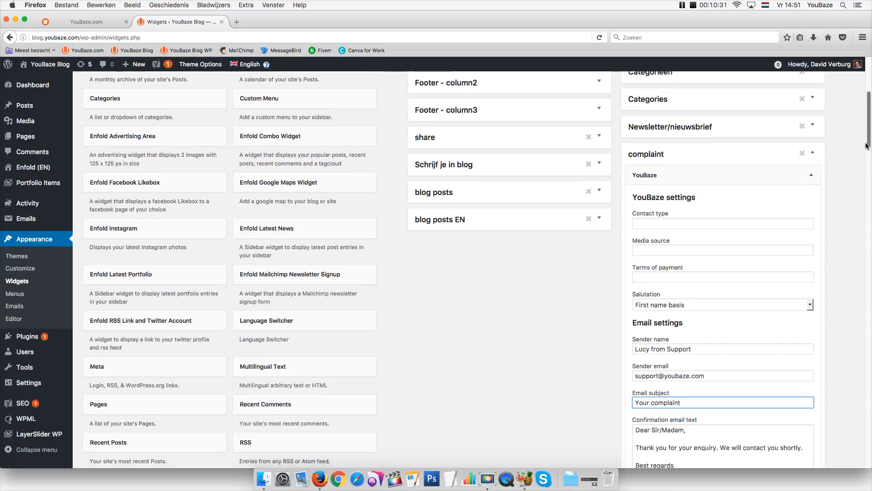
scroll(867, 145, "down", 5)
triple_click(718, 327)
type("Yo")
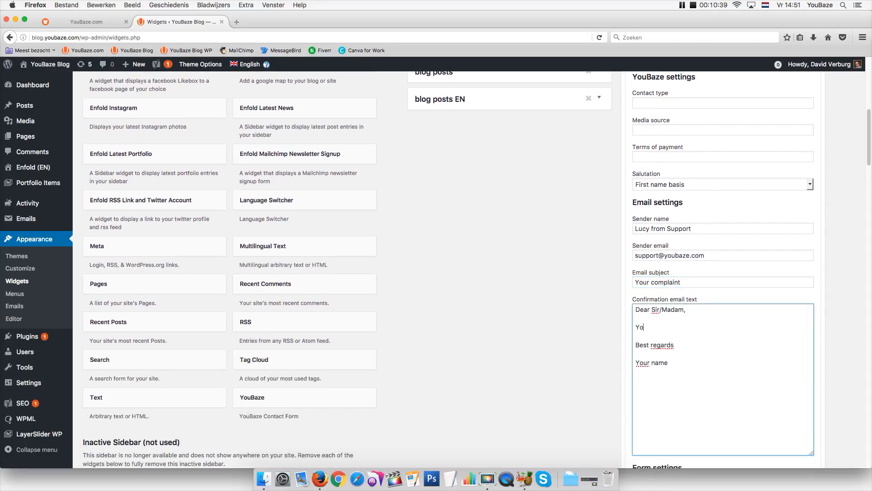
type("ur complaint has been email to our support department. We w")
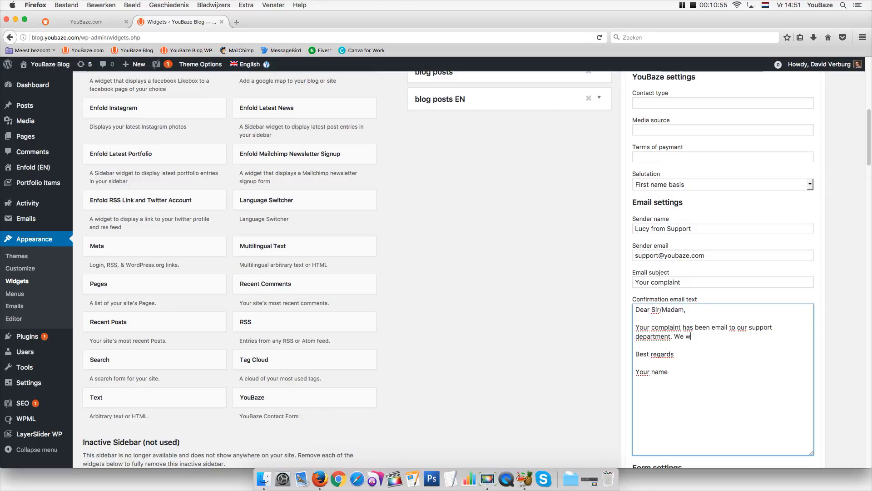
type("ill contact you within 24 hours.")
triple_click(652, 372)
key("BackSpace")
key("BackSpace")
type("Lucy")
key("Return")
key("Return")
type("Support")
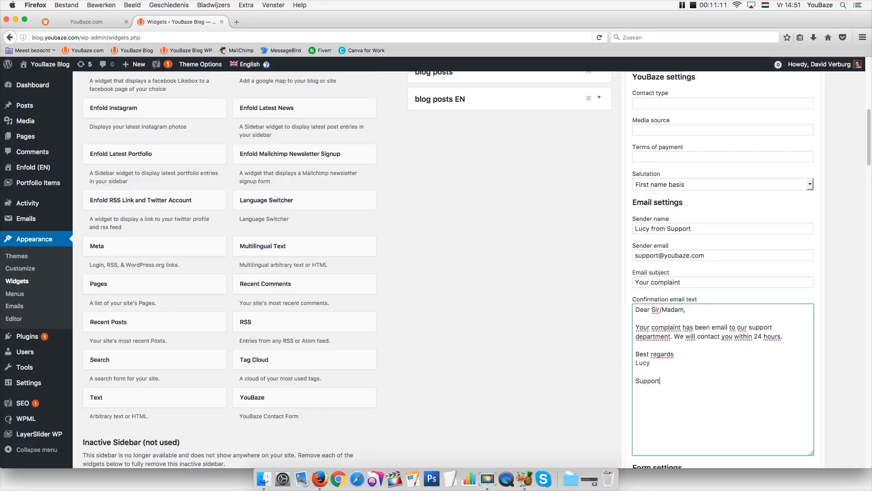
type(" YouBaze")
scroll(859, 189, "down", 8)
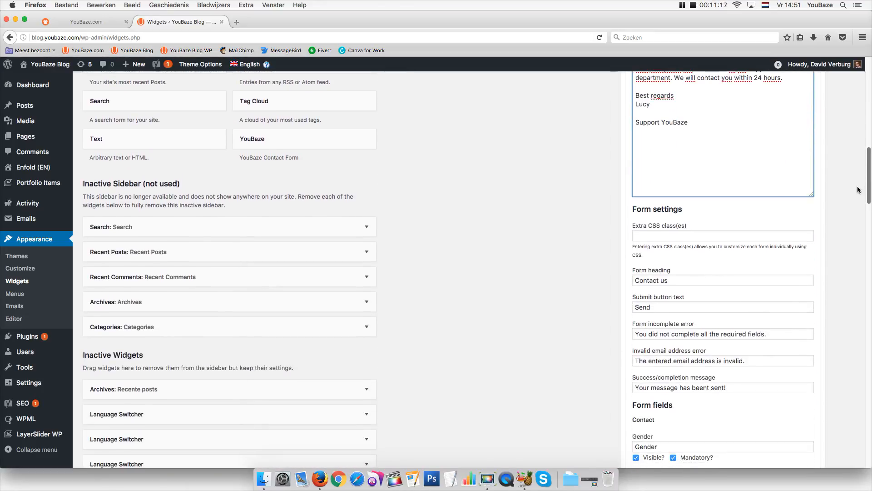
Make First name visible and mandatory, and hide the Initials and Insertion fields
scroll(859, 189, "down", 8)
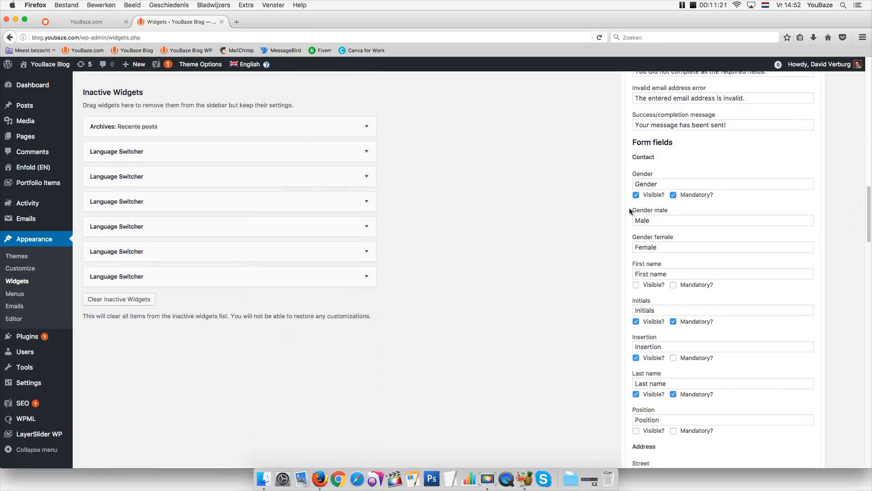
left_click(636, 284)
left_click(673, 285)
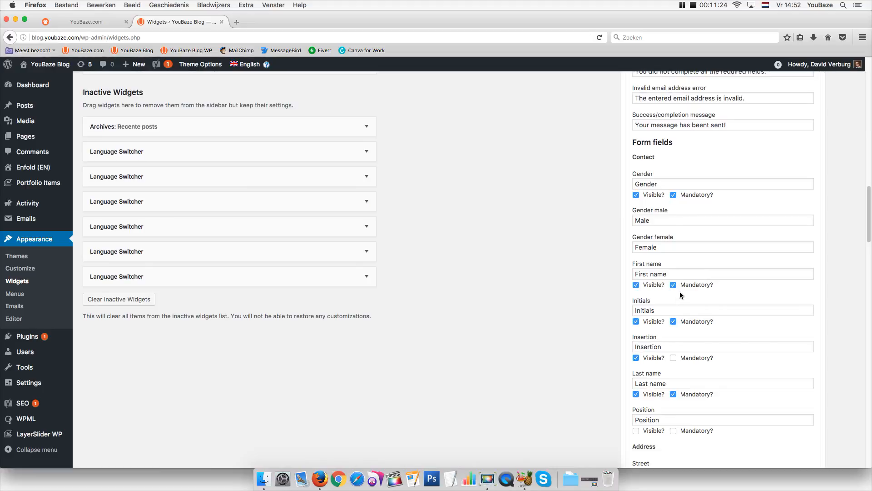
left_click(636, 322)
left_click(673, 321)
left_click(636, 358)
Make the Street, House number and Suffix fields visible and mandatory
scroll(863, 249, "down", 3)
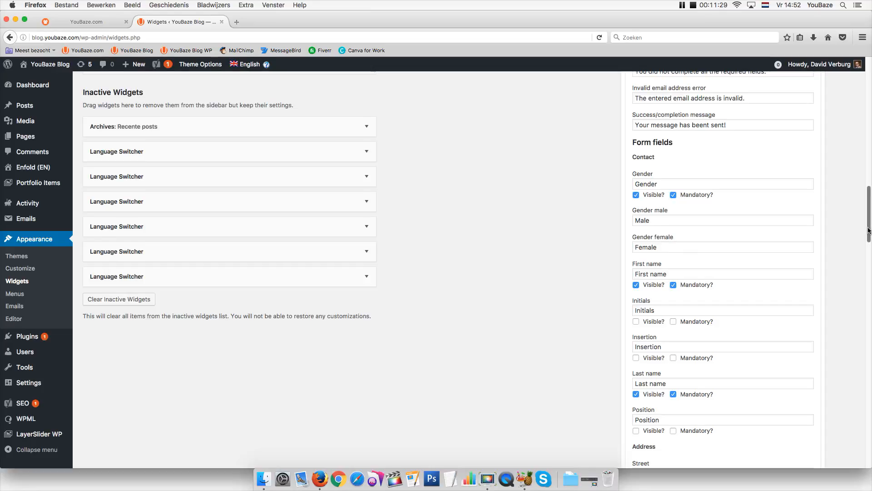
scroll(863, 249, "down", 2)
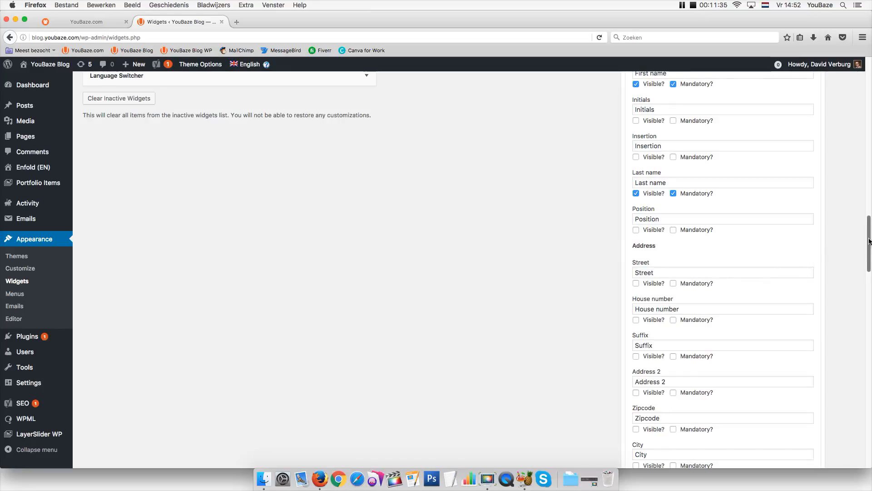
scroll(869, 241, "down", 1)
left_click(636, 234)
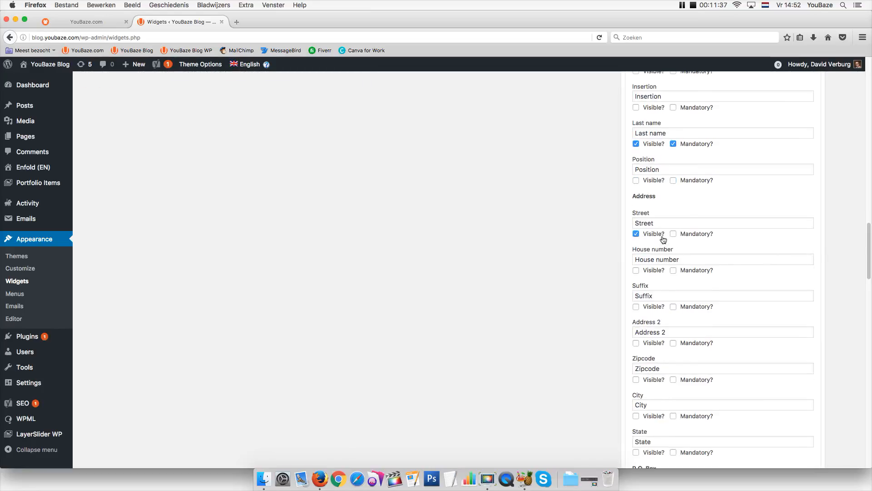
left_click(674, 234)
left_click(636, 271)
left_click(675, 272)
left_click(636, 308)
left_click(674, 307)
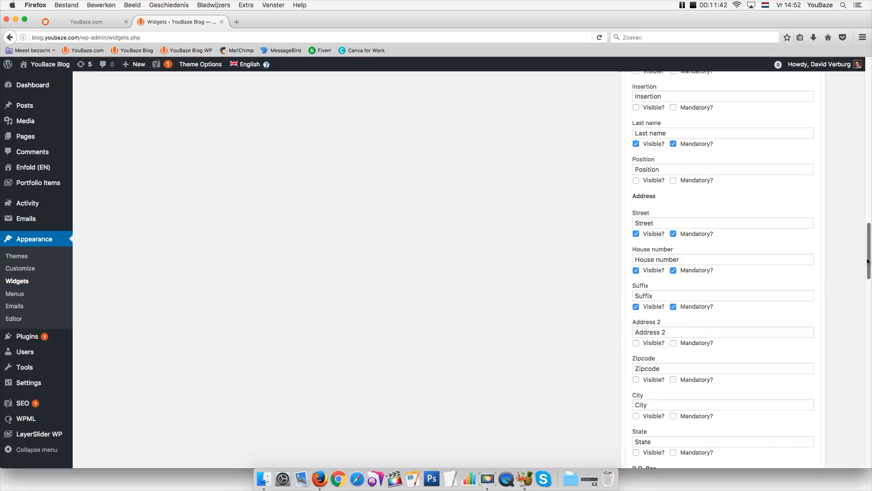
Revert Street, House number and Suffix to hidden and optional
left_click_drag(868, 261, 867, 273)
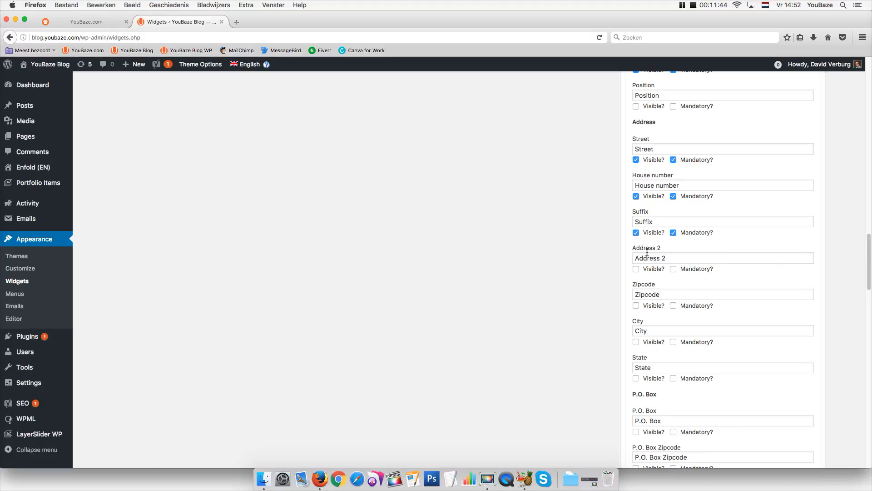
left_click(636, 233)
left_click(674, 233)
left_click(636, 197)
left_click(673, 197)
left_click(673, 160)
left_click(636, 161)
left_click_drag(866, 263, 838, 314)
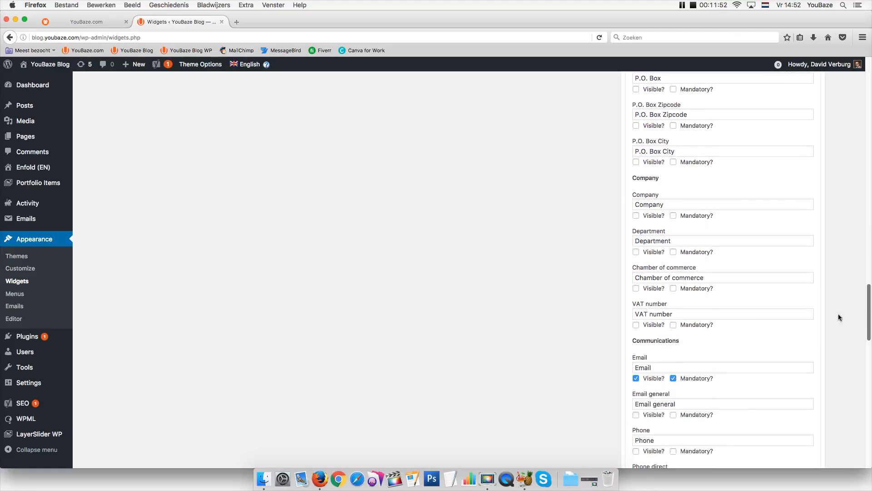
Make the Company and Department fields visible and mandatory
left_click(635, 215)
left_click(673, 215)
left_click(636, 252)
left_click(673, 251)
scroll(869, 321, "down", 5)
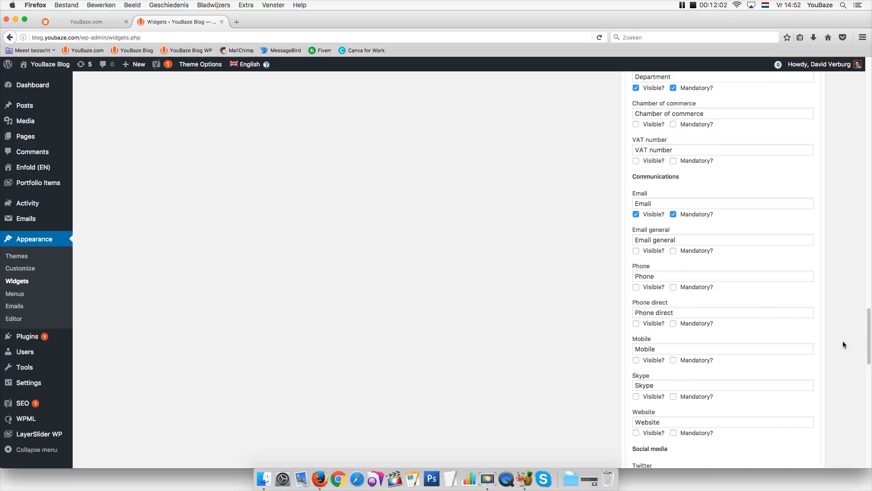
Show Phone as optional and Mobile as visible and mandatory
left_click(637, 288)
left_click(674, 287)
left_click(637, 360)
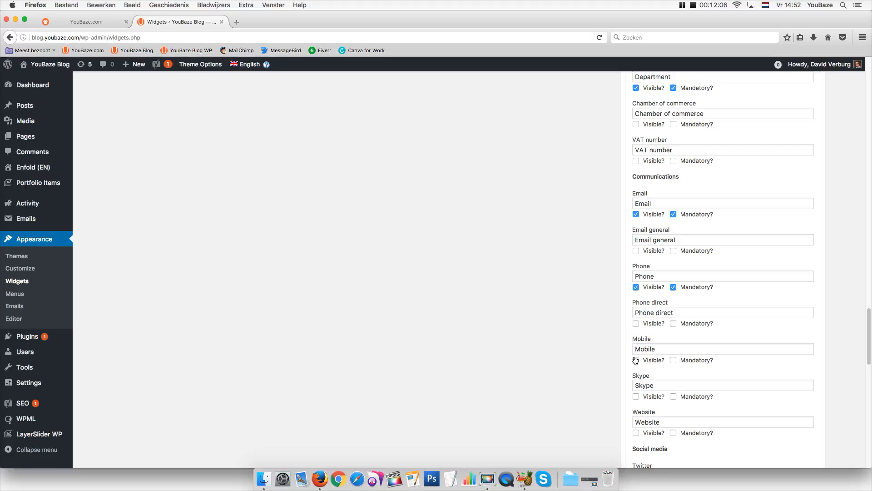
left_click(673, 361)
left_click(674, 362)
left_click(673, 361)
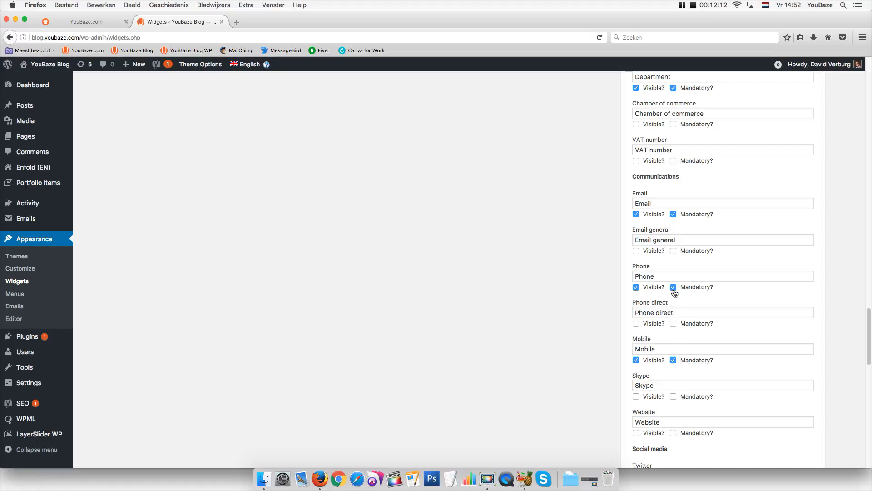
left_click(674, 287)
left_click_drag(867, 331, 832, 414)
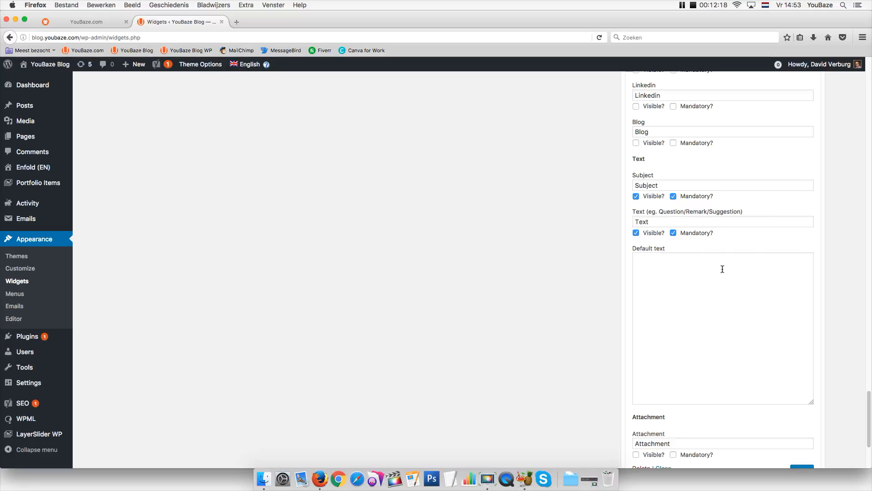
Relabel the Subject field 'Complaint' and the Text field 'Tell us more about your complaint'
left_click(656, 186)
key("super+a")
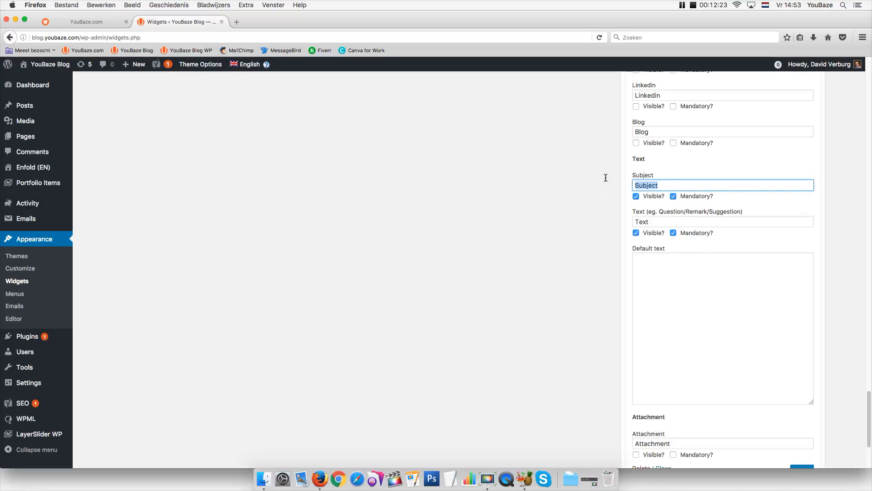
type("Complaint")
key("Tab")
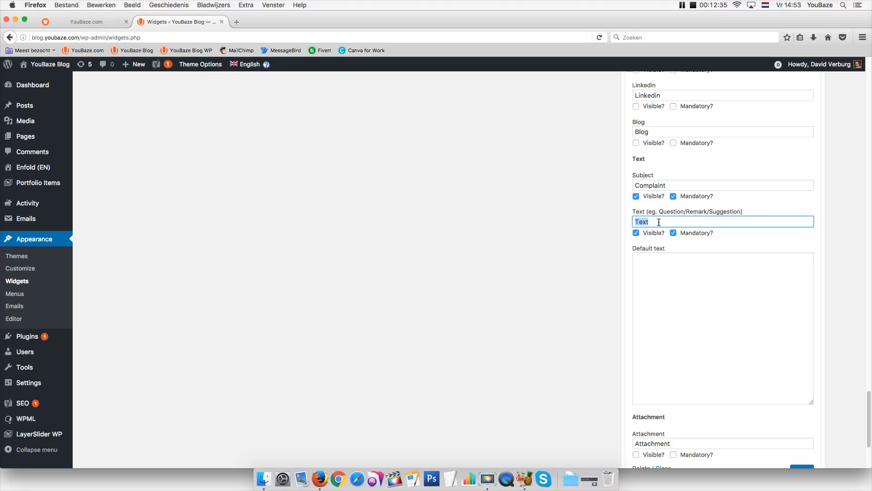
type("E")
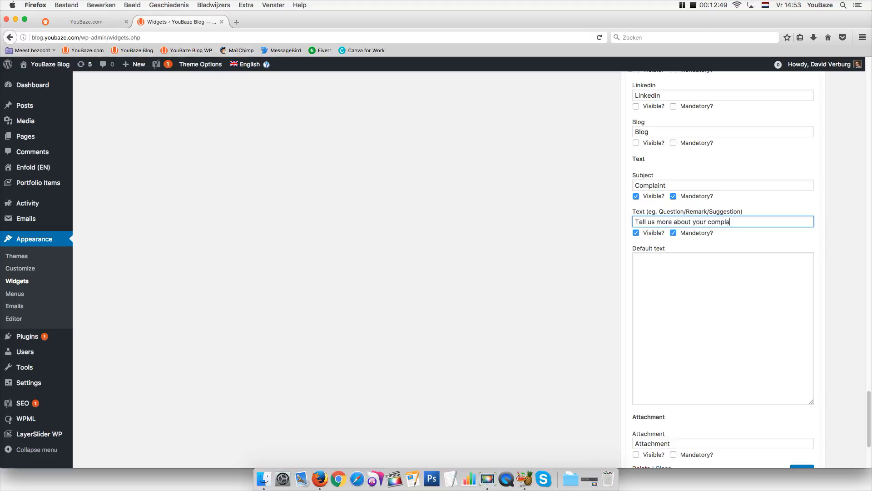
type(".")
Make the Attachment field visible and mandatory, relabelled 'Attach photo of product'
scroll(750, 364, "down", 5)
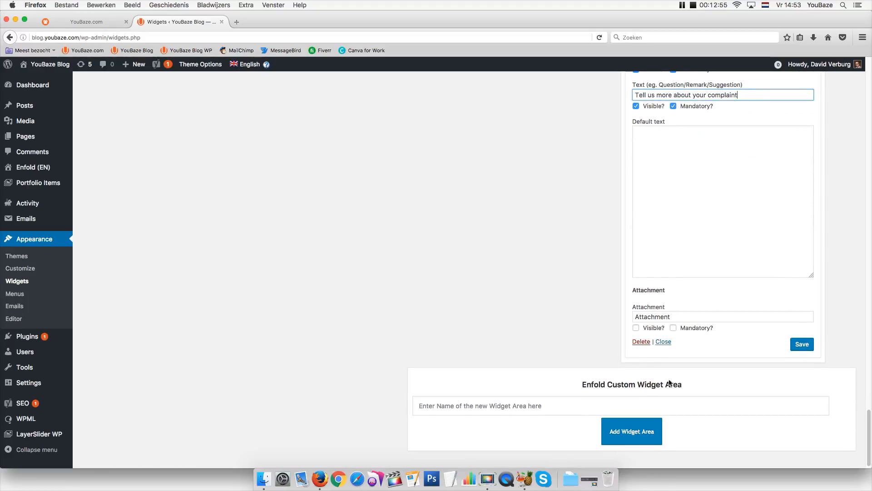
left_click(636, 328)
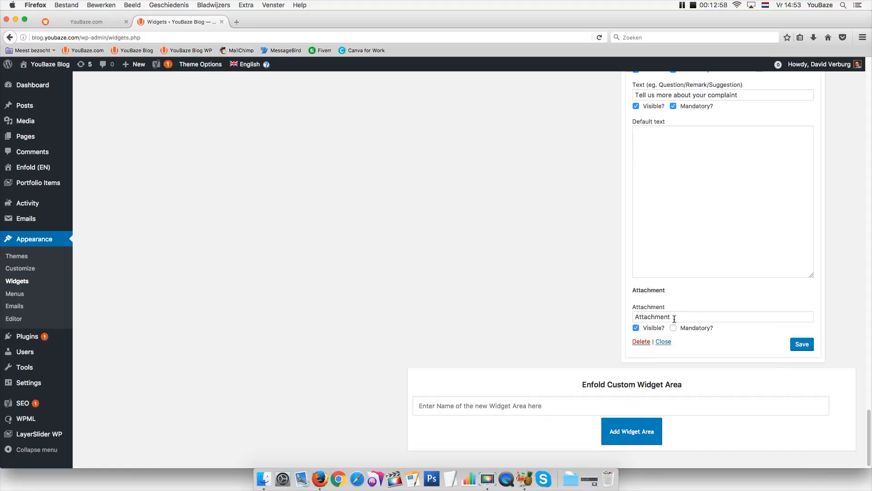
left_click(675, 319)
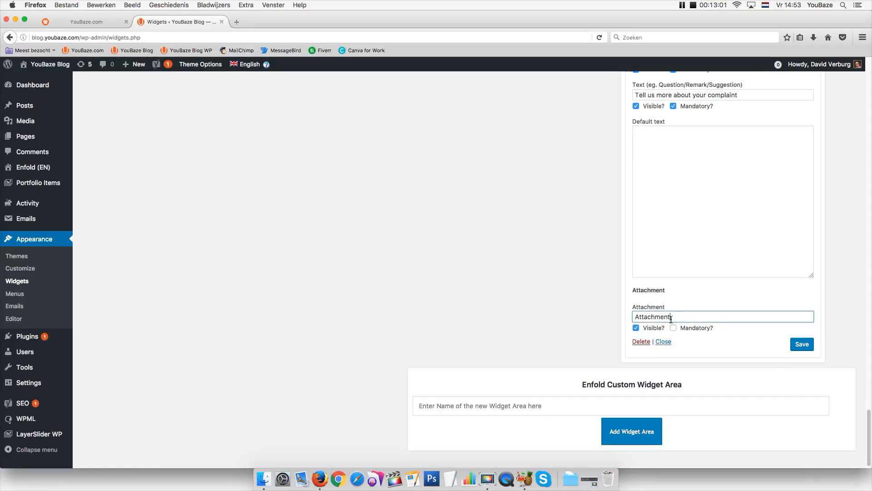
double_click(672, 319)
left_click(673, 327)
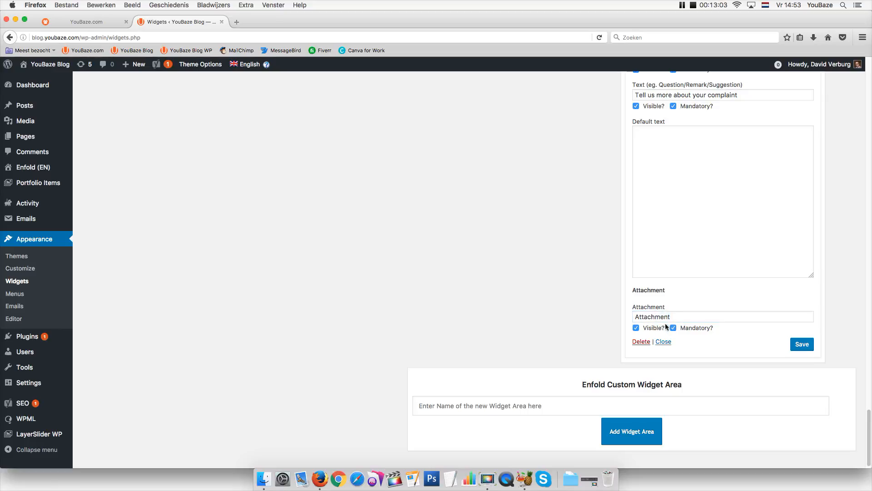
left_click_drag(655, 316, 676, 321)
key("BackSpace")
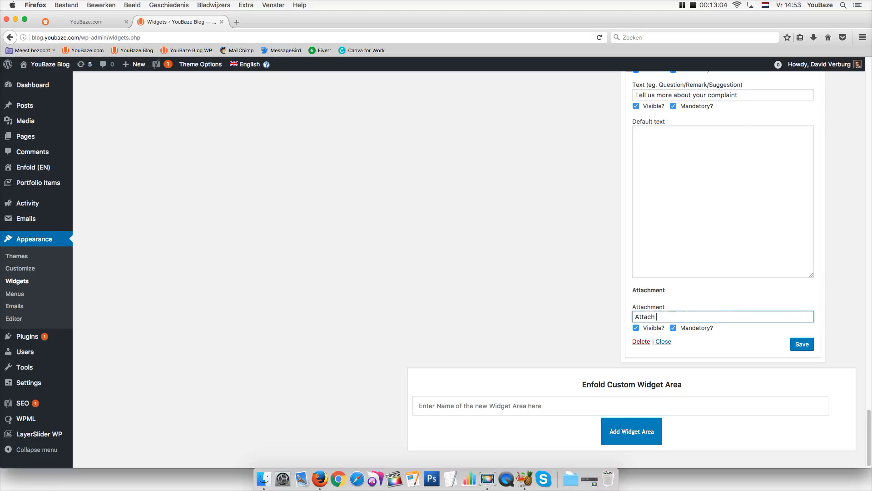
key("BackSpace")
key("BackSpace")
key("BackSpace")
key("BackSpace")
key("BackSpace")
type("photo of pros")
key("BackSpace")
type("duct")
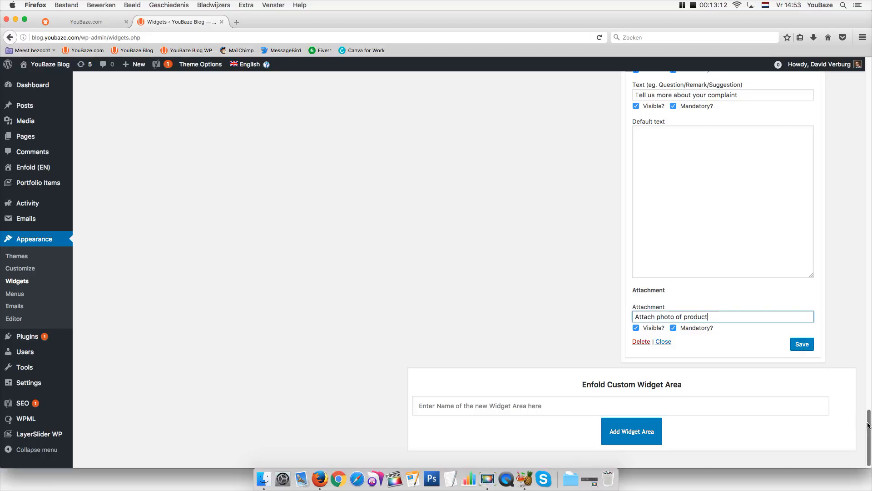
mouse_move(868, 423)
left_mouse_down()
mouse_move(867, 402)
mouse_move(863, 424)
left_mouse_up()
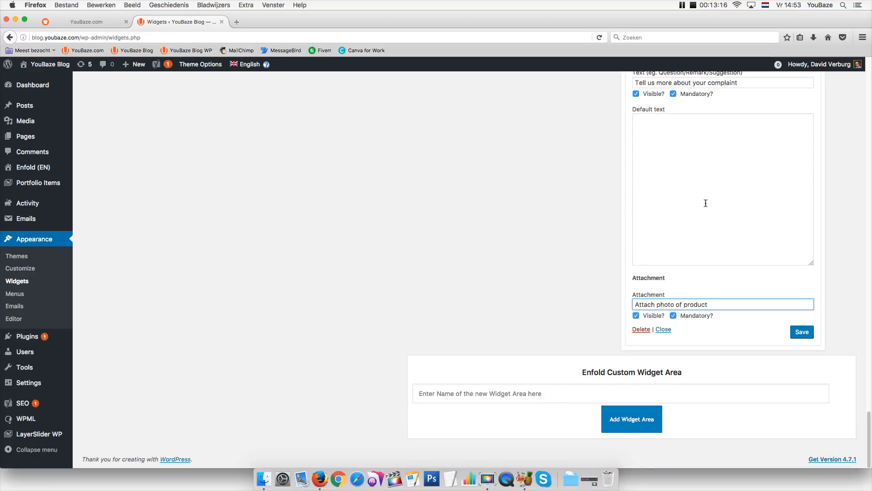
left_click(686, 156)
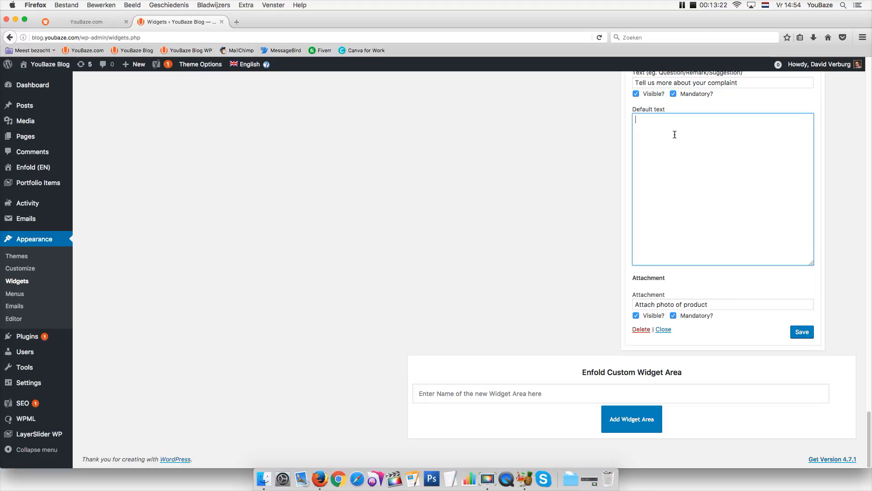
type("Default text about what a customer should do.")
key("super+a")
type("Here you can set a default text. Can be handy when")
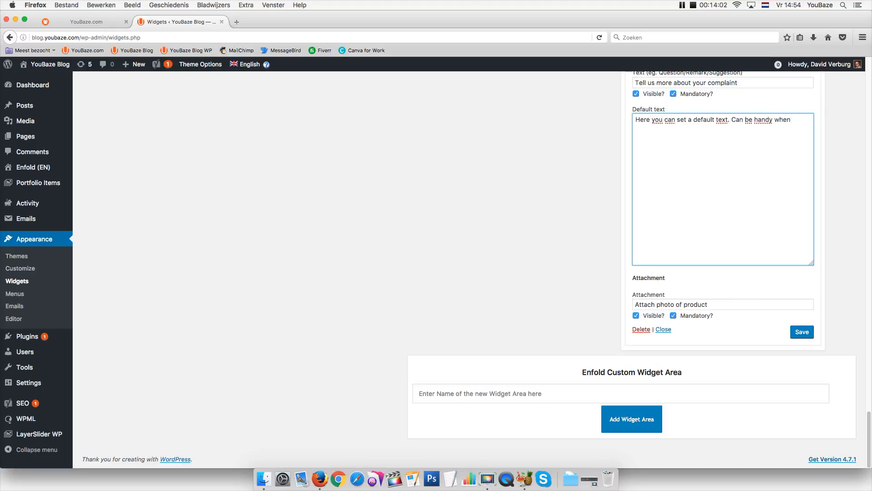
type(" your customer needs to full in a form.")
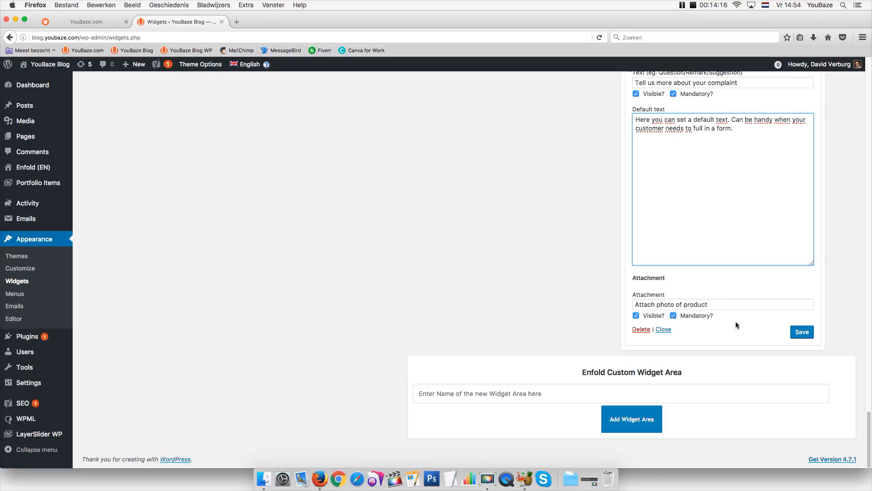
left_click(804, 335)
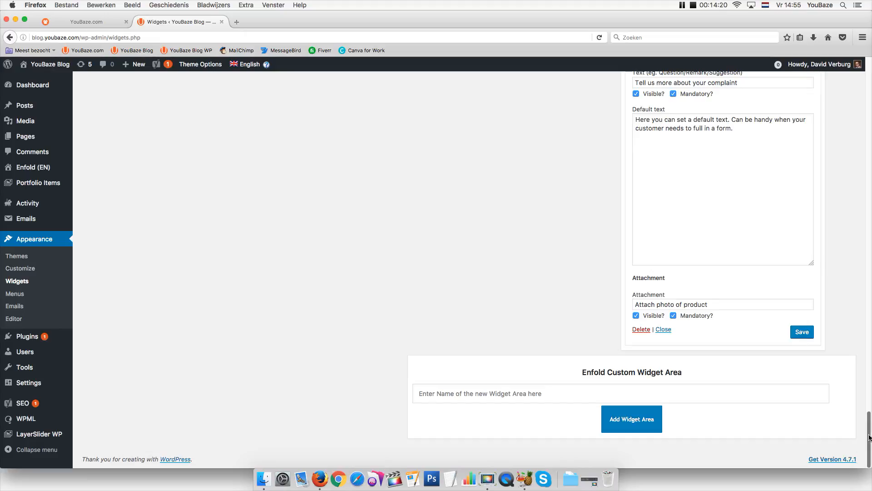
left_click_drag(869, 439, 848, 80)
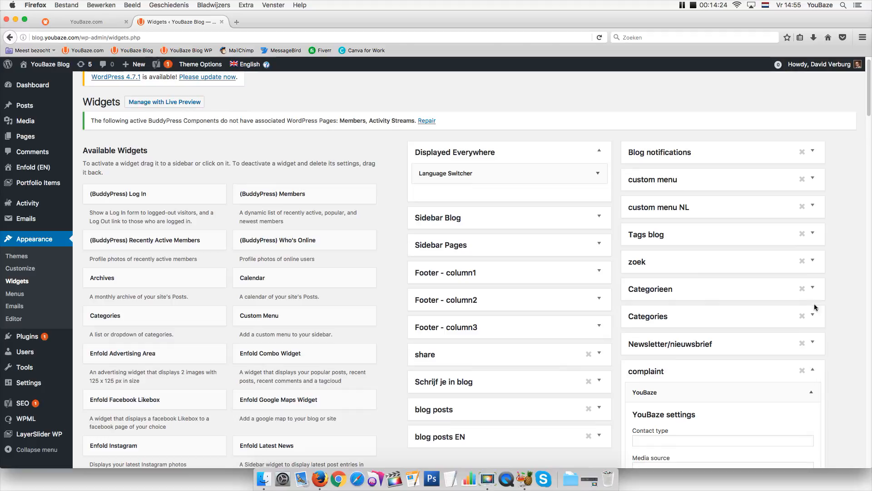
Collapse the complaint widget and start a new Advanced Layout Editor page titled 'complaint'
left_click(814, 372)
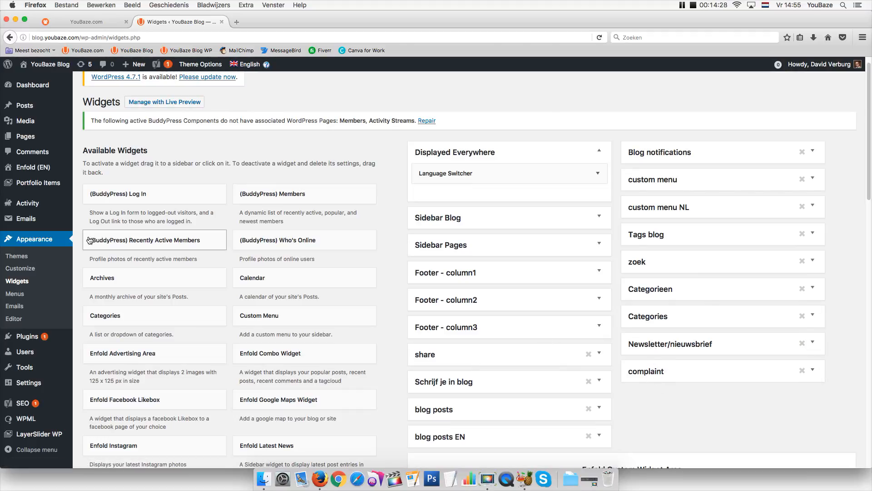
mouse_move(27, 137)
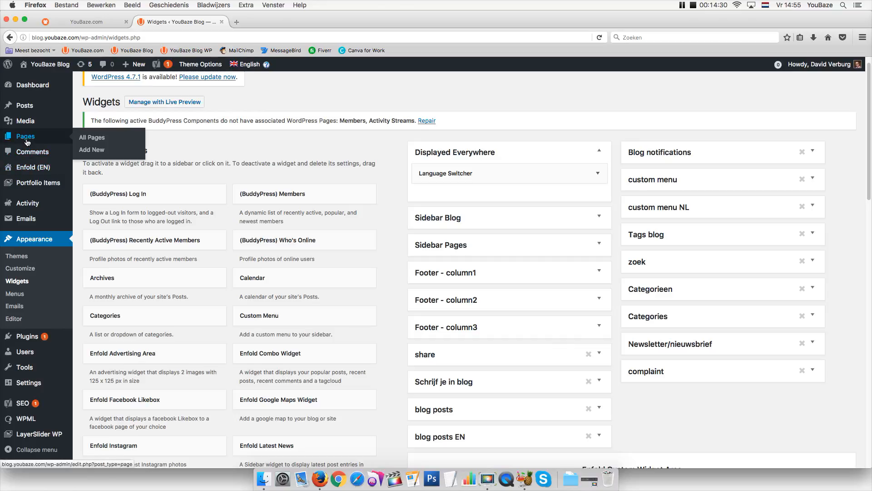
left_click(87, 152)
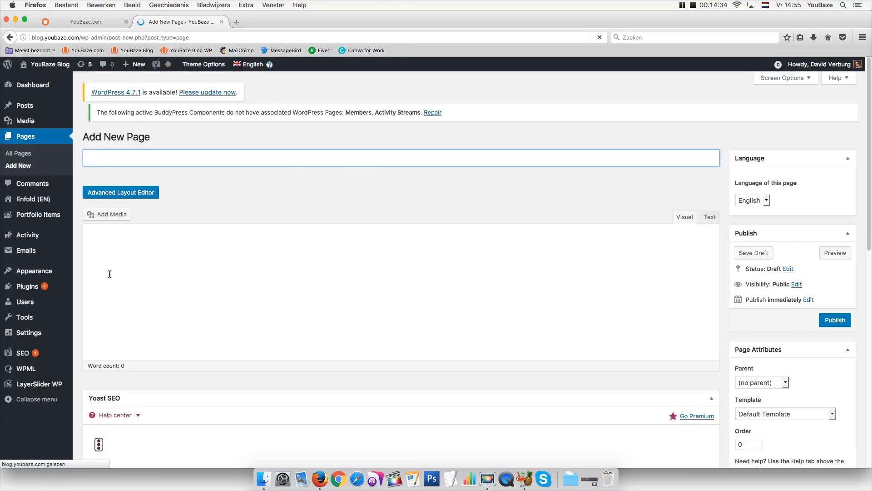
left_click(107, 199)
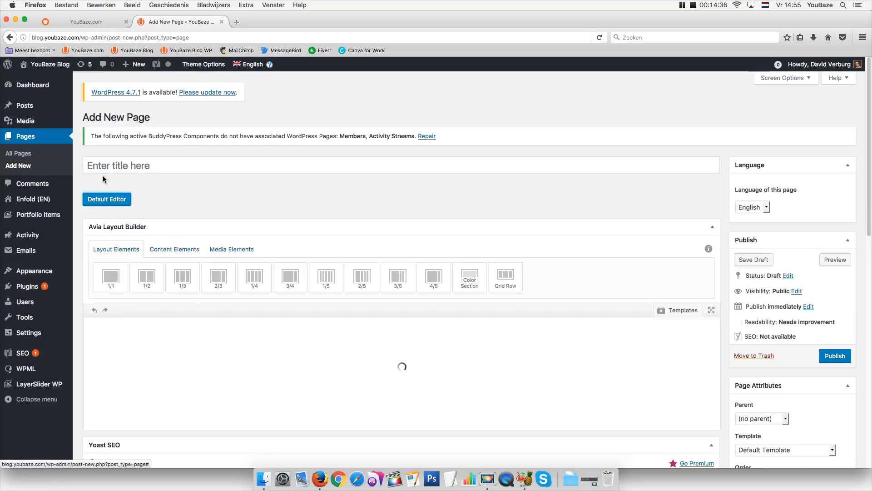
left_click(104, 166)
type("co")
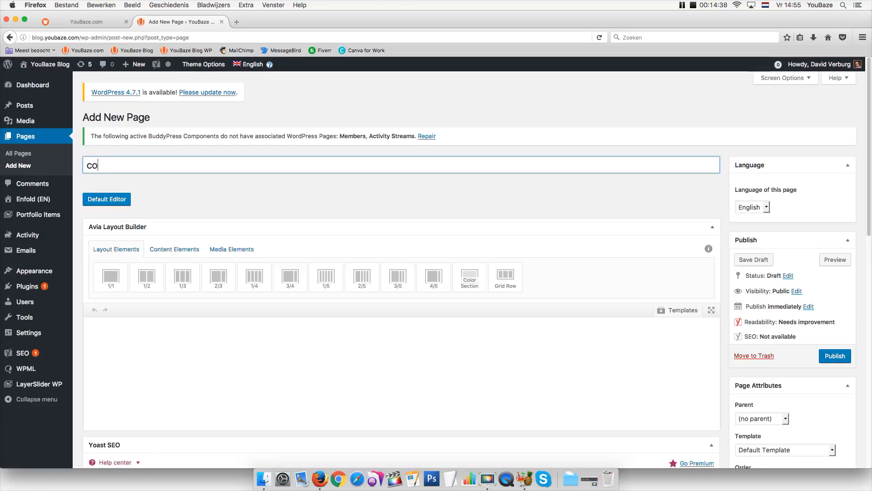
type("mpalin")
key("BackSpace")
key("BackSpace")
key("BackSpace")
left_click(108, 334)
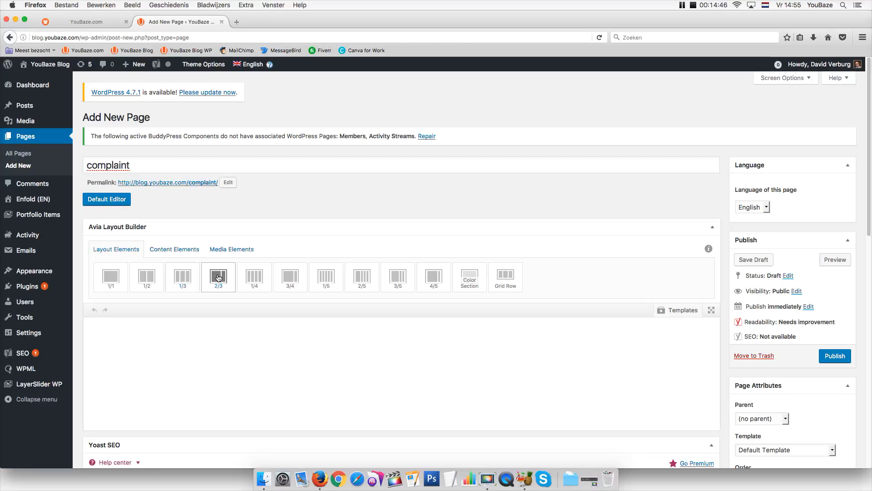
Add a 2/3 column holding the complaint widget area, then publish and view the page
left_click_drag(218, 276, 172, 341)
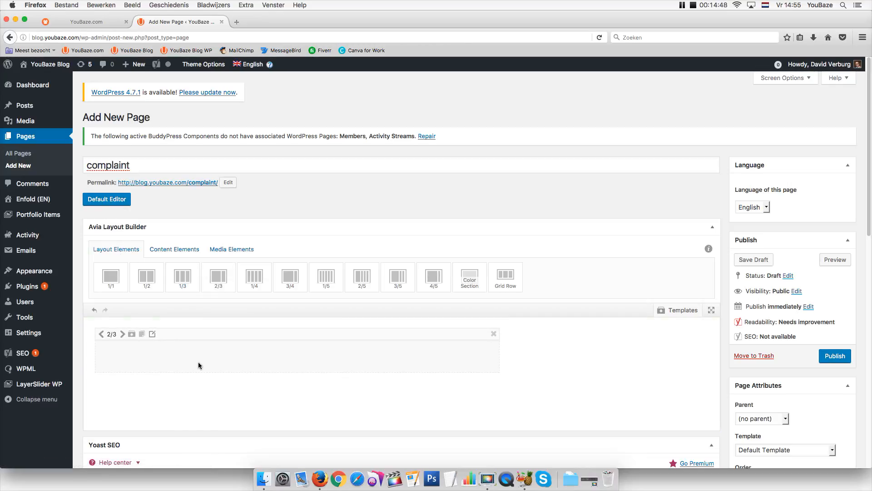
left_click(187, 251)
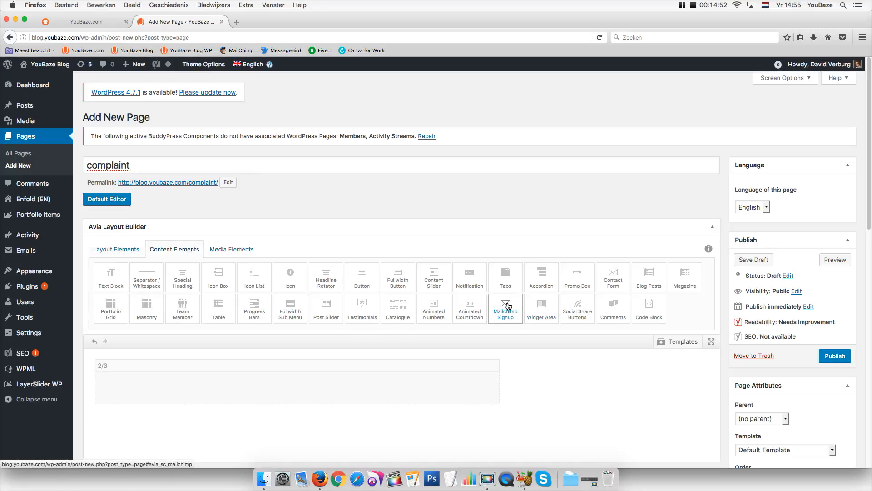
left_click_drag(504, 307, 333, 381)
left_click(278, 413)
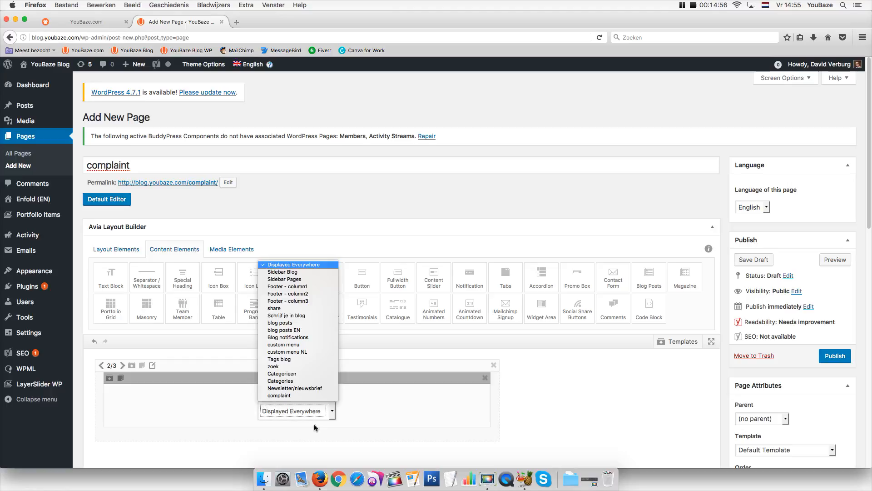
left_click(282, 396)
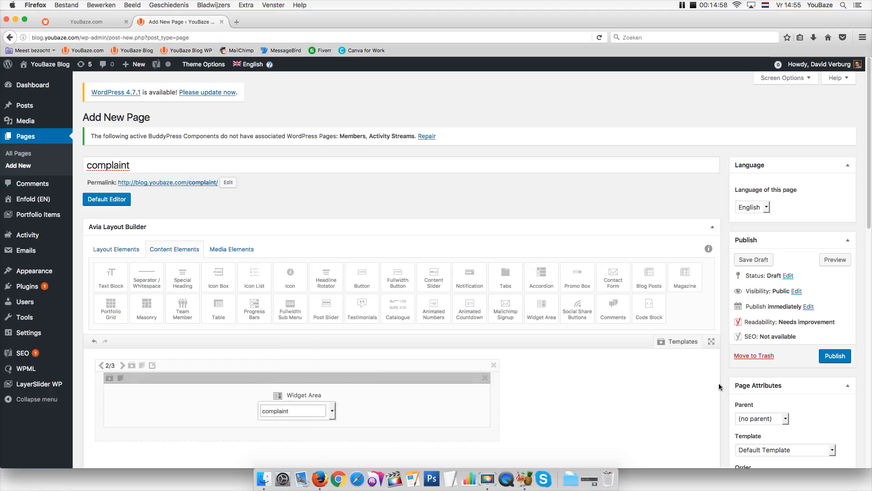
left_click(827, 359)
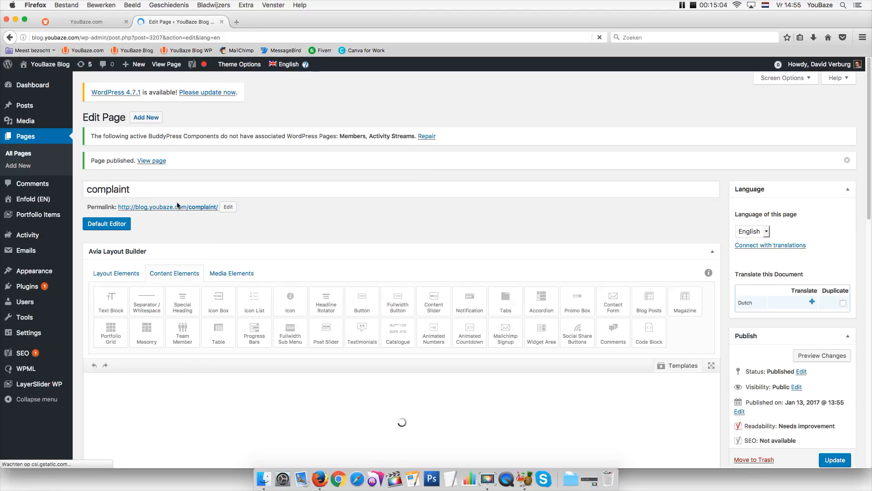
left_click(157, 66)
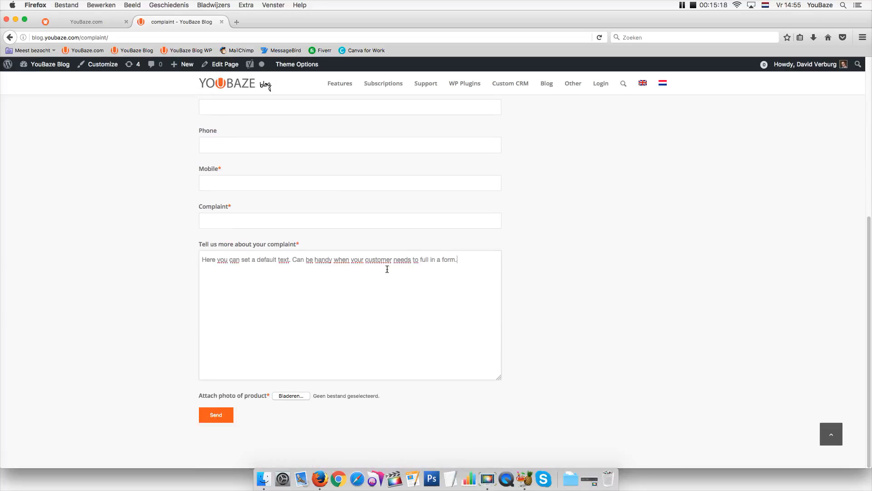
Enter details 'You told us the sun would shine. I am not happy!', gender Male, and the contact's first and last name
triple_click(232, 273)
type("I don")
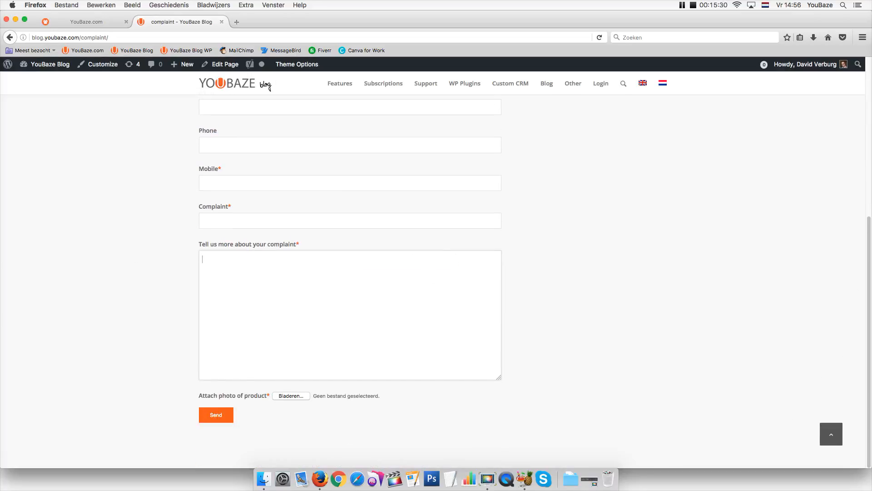
type("You told us the sun would shine. I am not happy!")
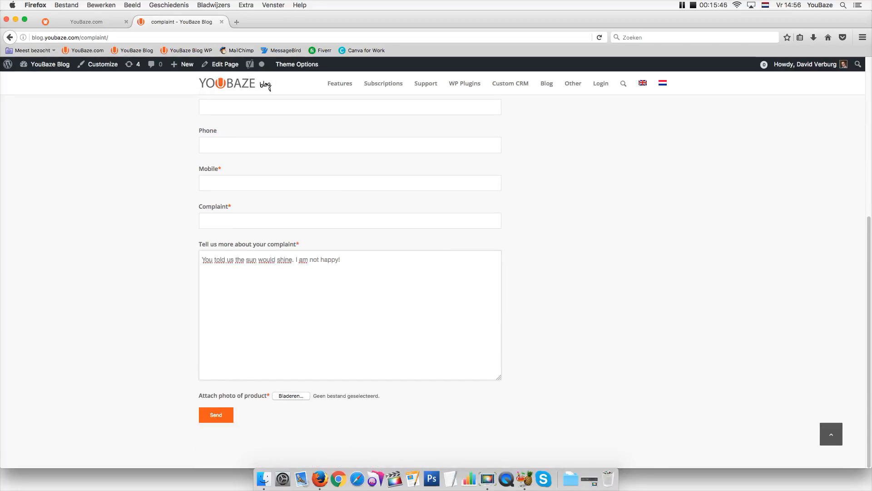
left_click_drag(869, 347, 854, 184)
left_click(239, 161)
left_click(239, 181)
left_click(222, 198)
left_click(219, 236)
Fill in company 'Sunshine company', department 'sales', a test e-mail, a mobile number and complaint 'sunshine'
left_click(220, 274)
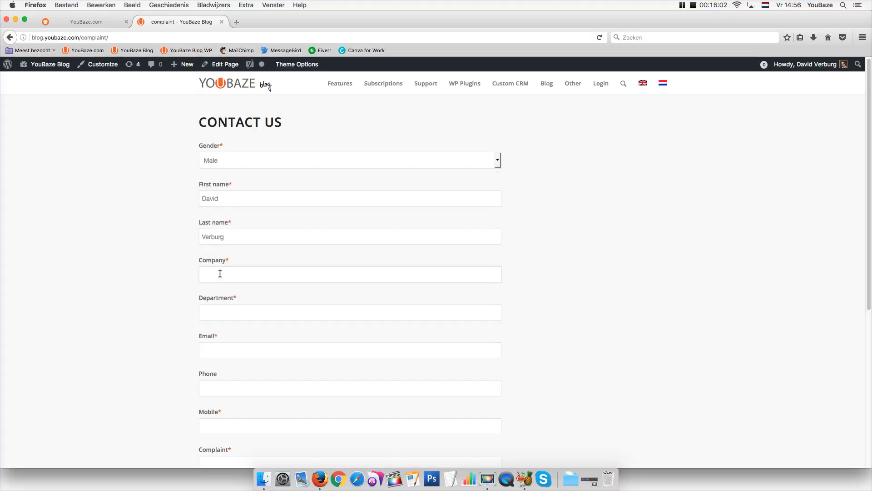
type("Sunshine company")
left_click(220, 313)
scroll(349, 273, "down", 1)
type("sales")
left_click(220, 309)
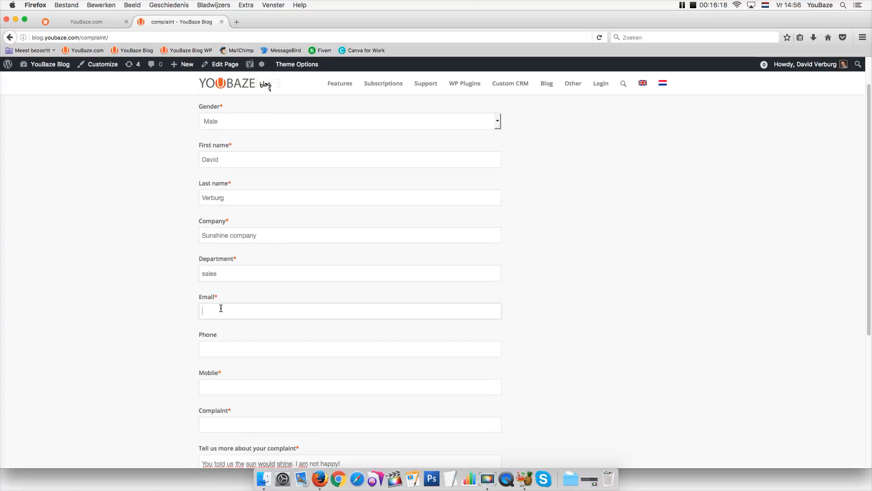
left_click(231, 387)
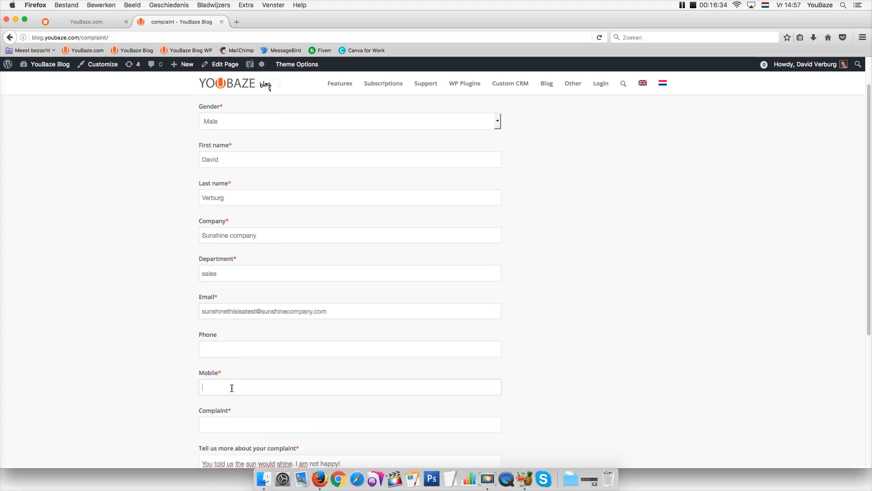
scroll(224, 422, "down", 4)
left_click(218, 253)
type("sunshine")
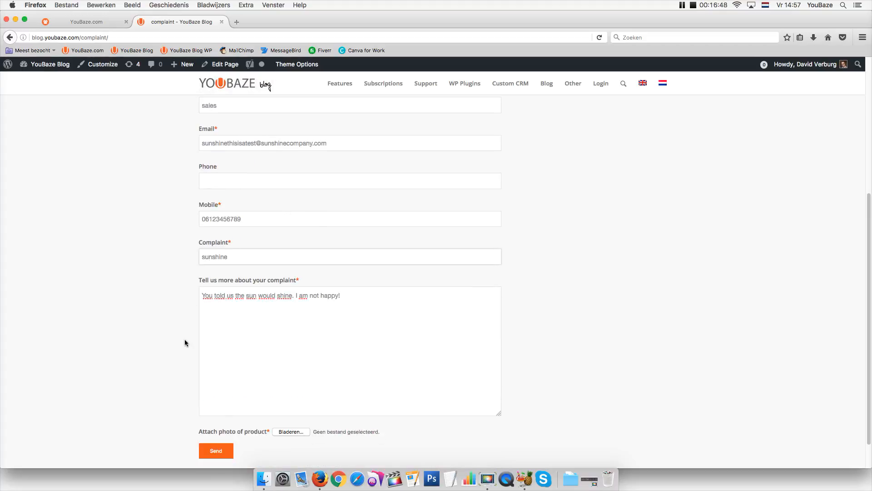
left_click(291, 431)
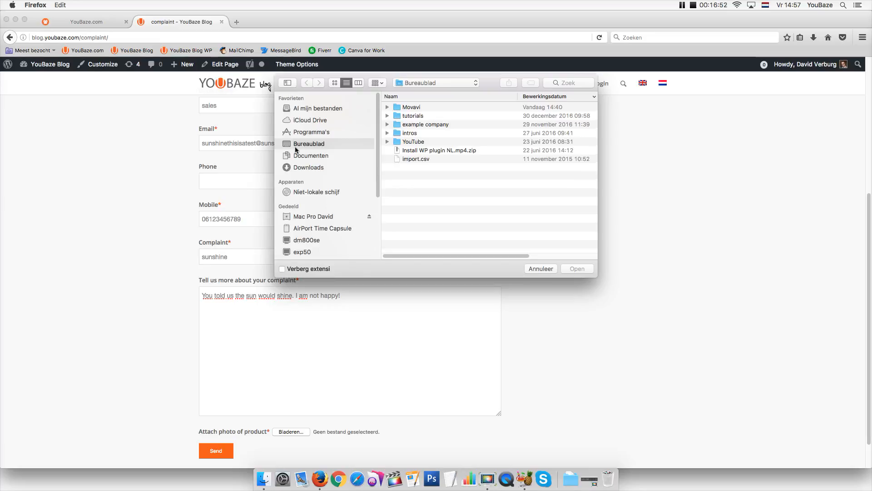
Attach example-company_A4.jpg from the example company folder as the product photo
left_click(423, 161)
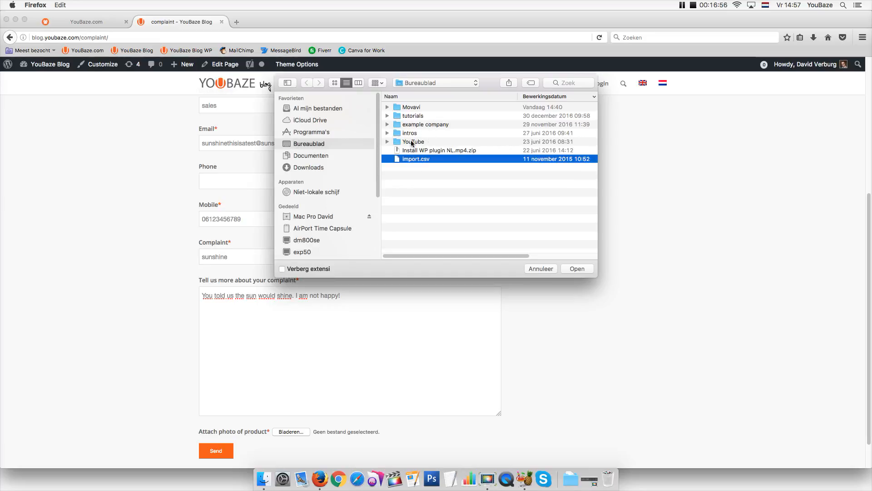
left_click(408, 125)
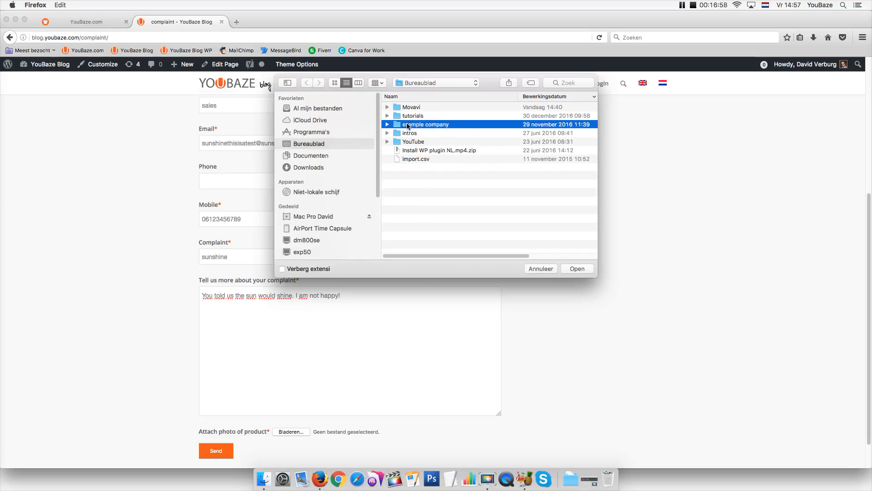
double_click(408, 126)
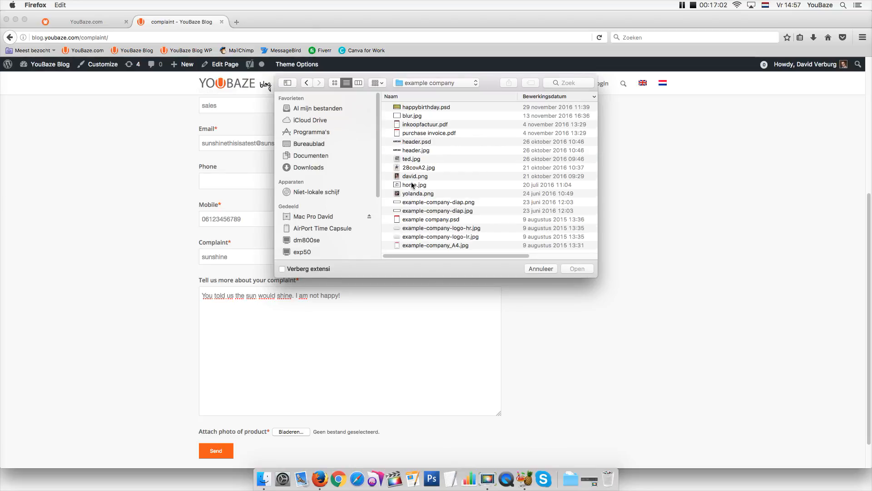
left_click(404, 116)
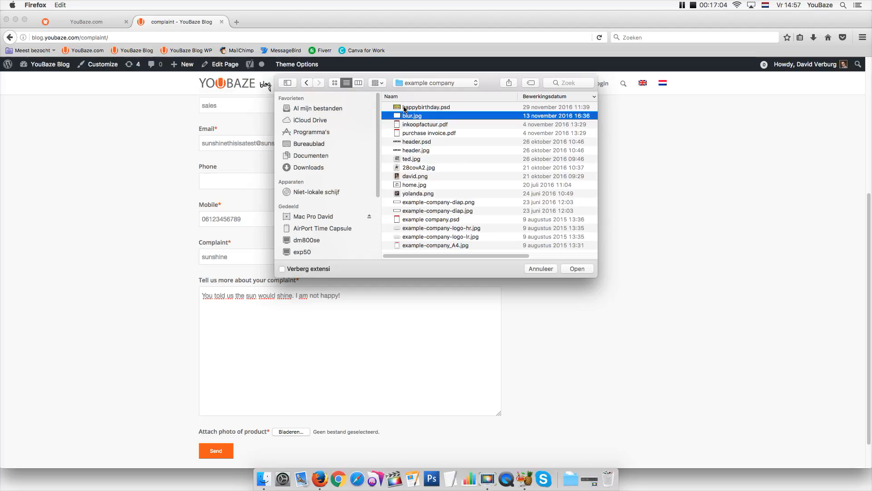
left_click(414, 246)
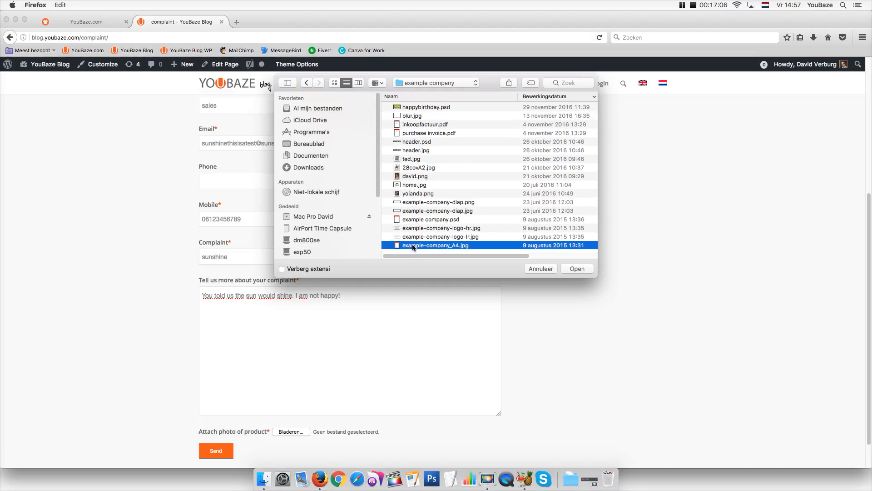
left_click(568, 271)
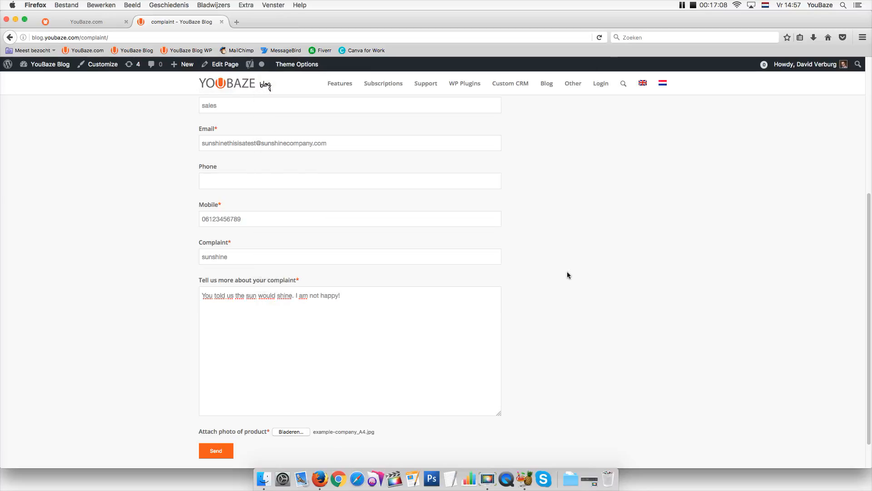
Send the complaint form and open the complaint page for editing
left_click(217, 452)
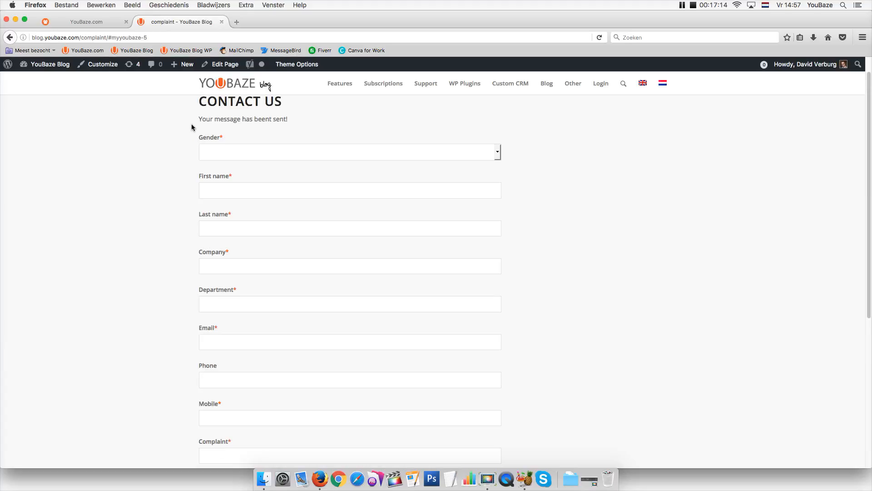
left_click_drag(201, 118, 301, 121)
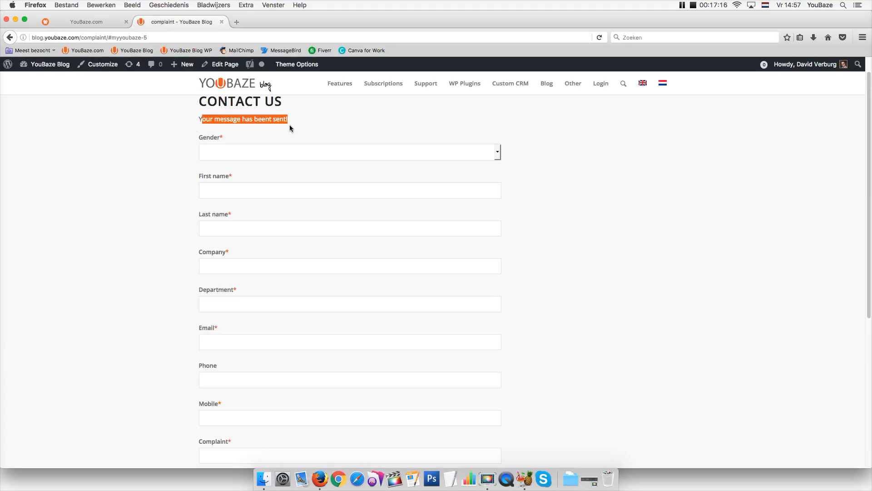
left_click(216, 65)
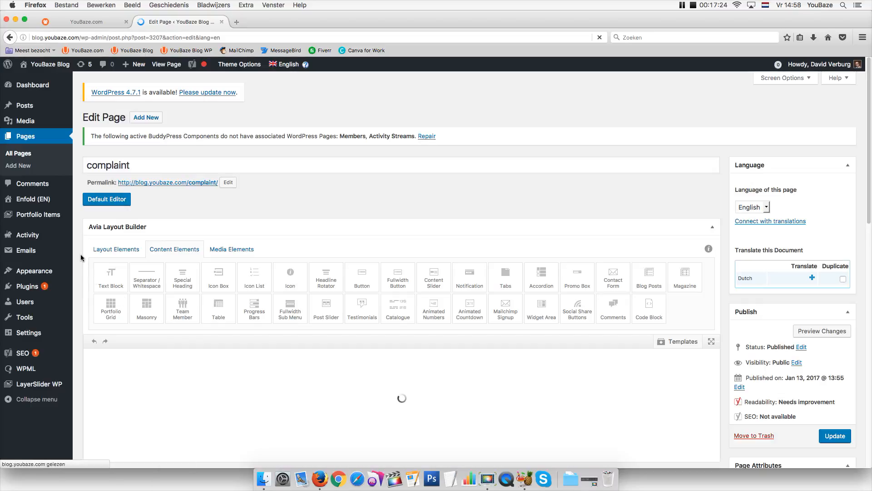
In the complaint widget area's YouBaze form, change the success message to 'Your complaint has beent sent!'
mouse_move(36, 277)
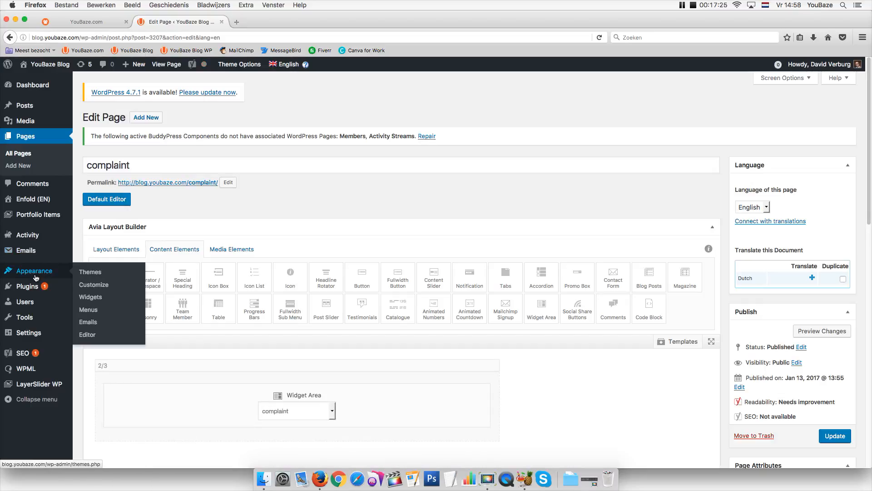
left_click(91, 297)
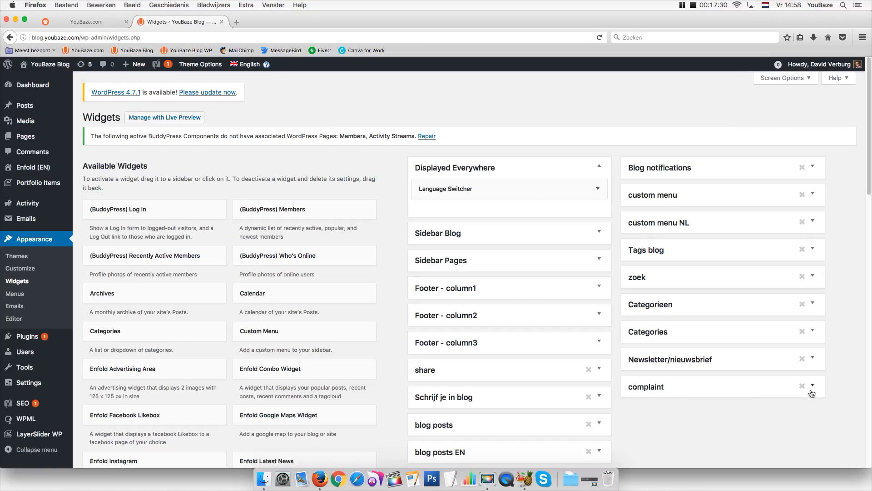
left_click(813, 386)
scroll(841, 228, "down", 5)
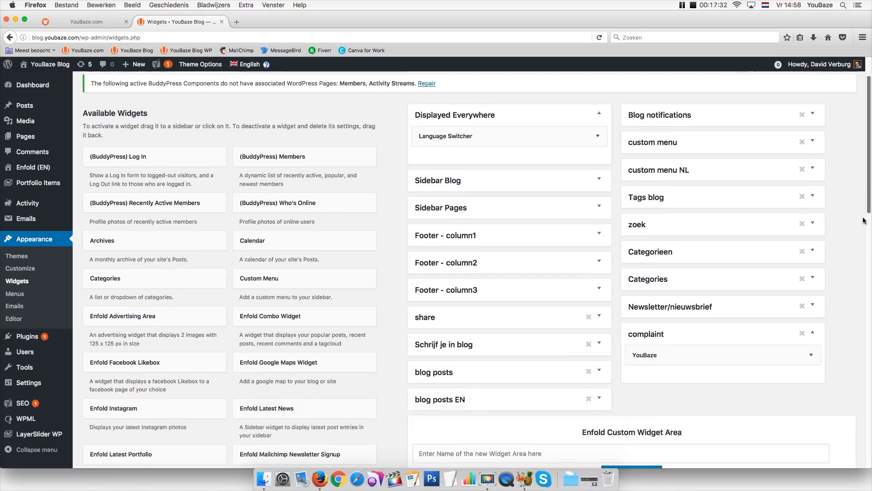
left_click(814, 247)
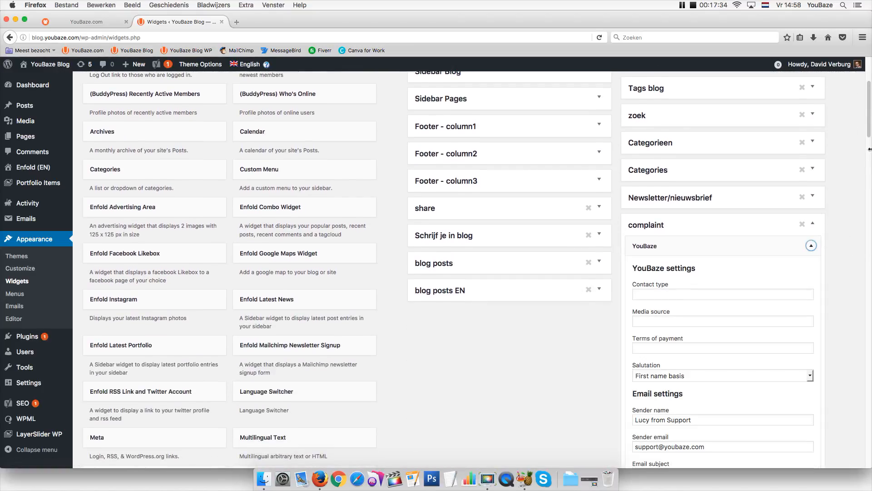
left_click_drag(868, 133, 844, 211)
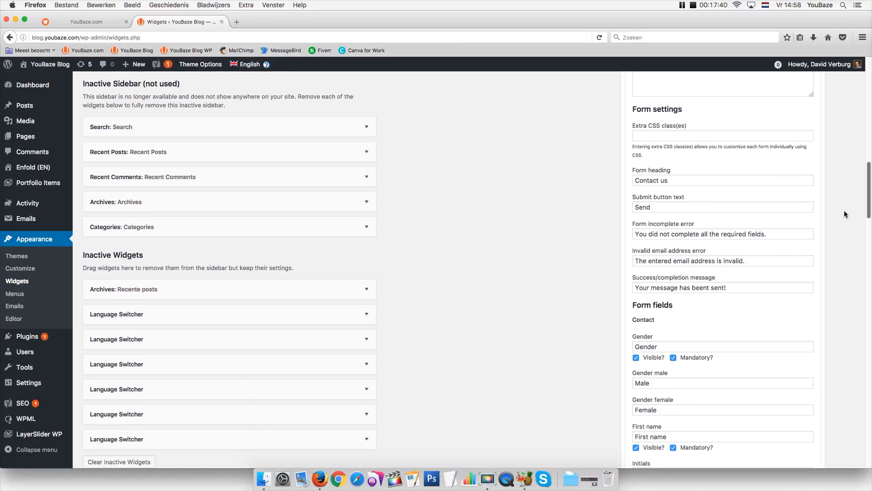
left_click(727, 288)
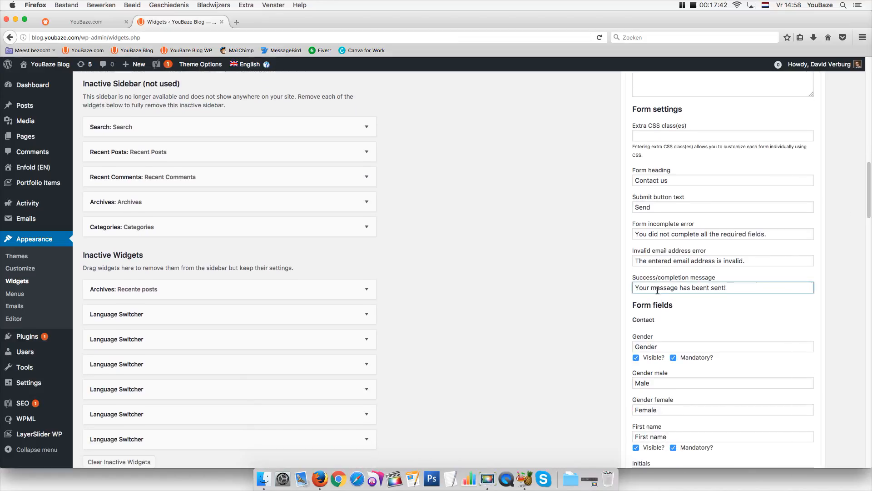
left_click_drag(657, 289, 678, 291)
key("BackSpace")
key("BackSpace")
type("compl")
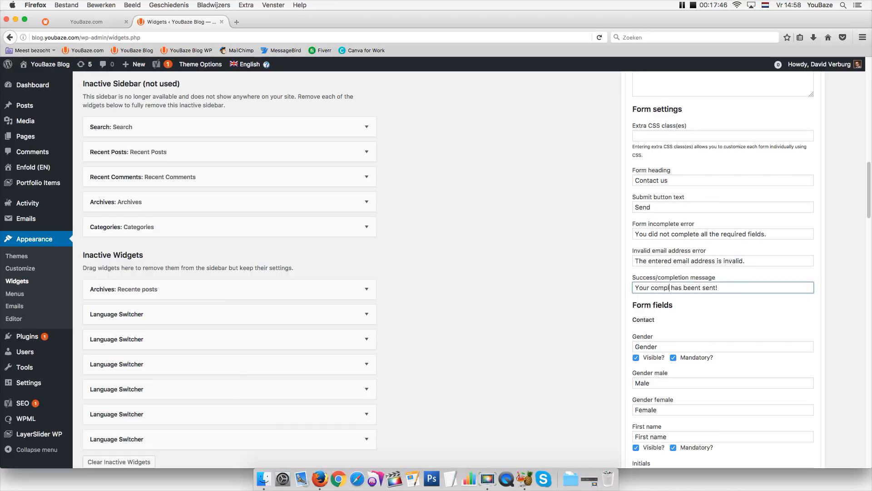
type("aint")
Switch over to the YouBaze CRM tab
scroll(854, 262, "down", 6)
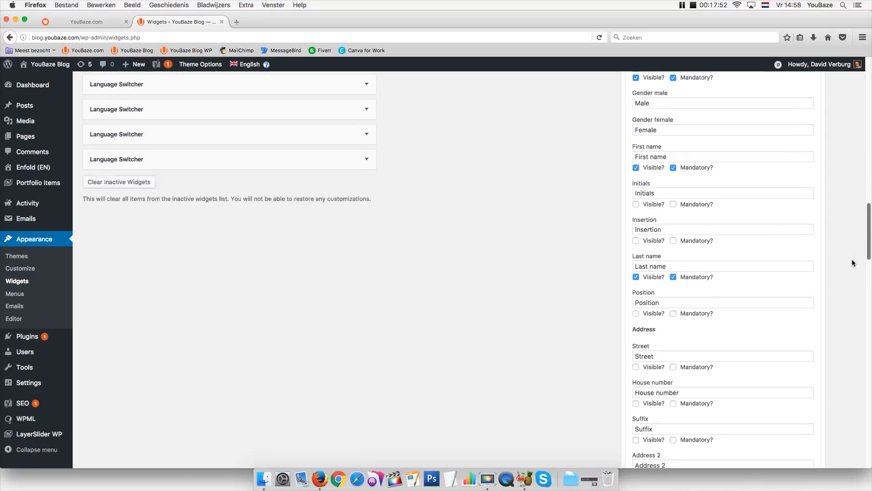
scroll(852, 263, "down", 20)
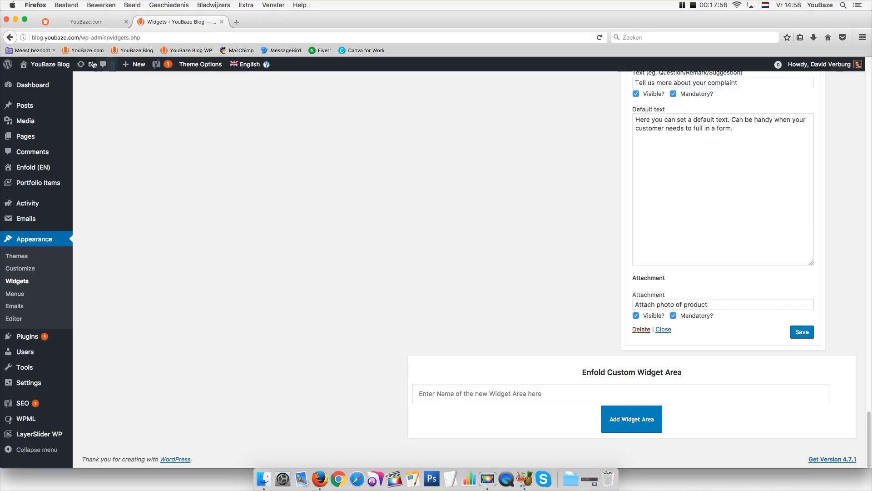
left_click(79, 23)
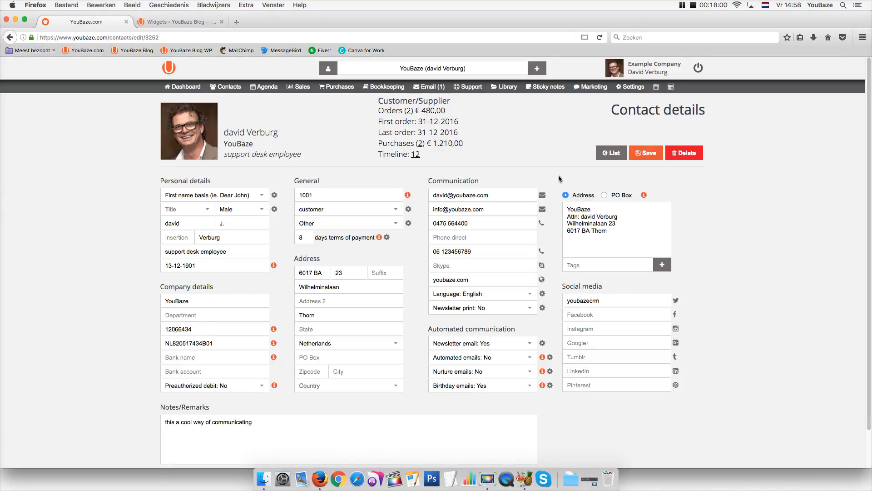
Open the received 'sunshine' complaint e-mail, check its message, and import the sender as a contact
mouse_move(435, 91)
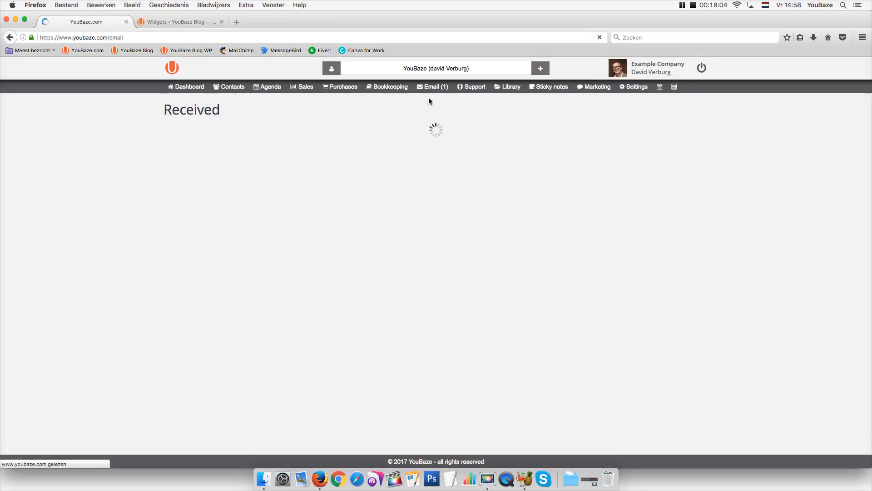
mouse_move(429, 88)
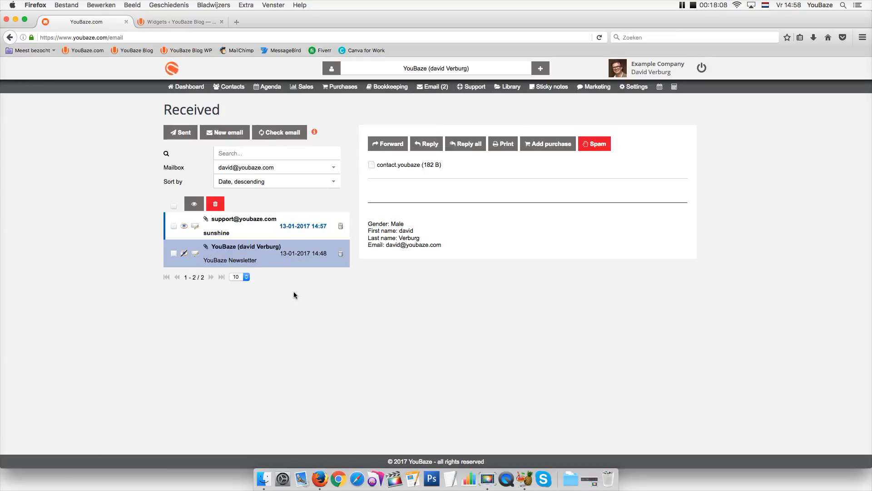
left_click(224, 229)
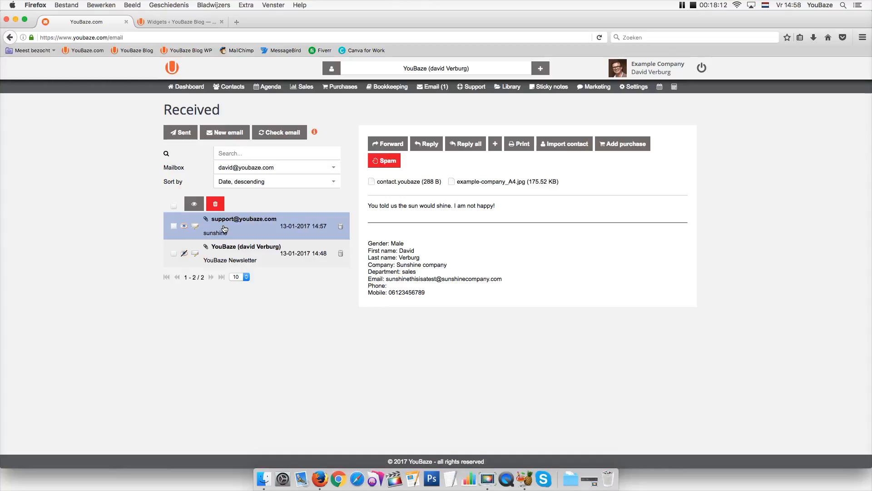
left_click_drag(368, 206, 456, 214)
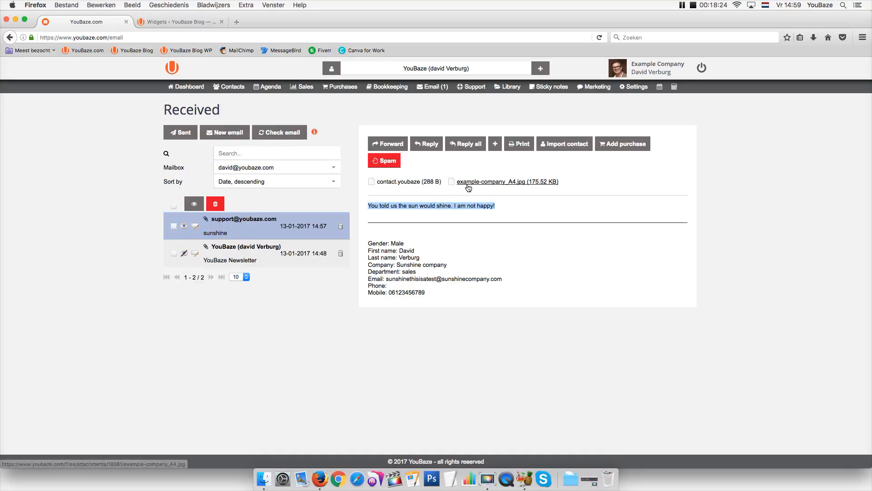
left_click(553, 151)
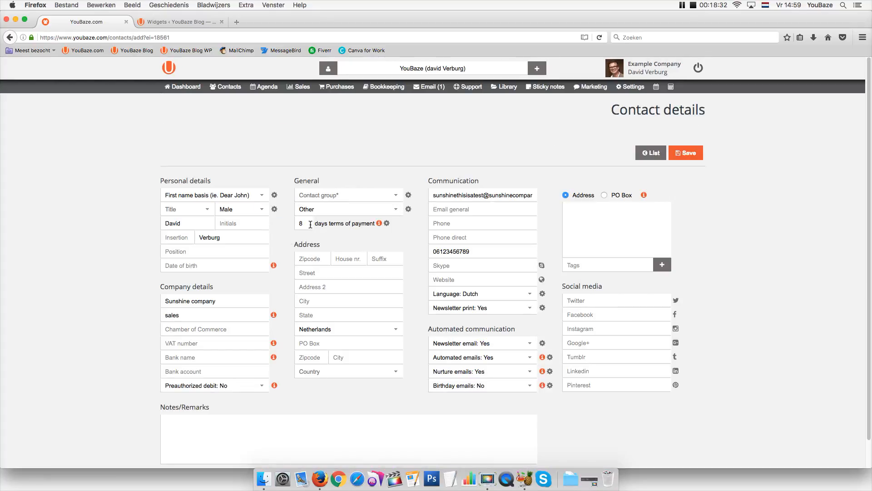
Put the imported contact in the customer contact group and save
left_click(687, 154)
left_click(686, 155)
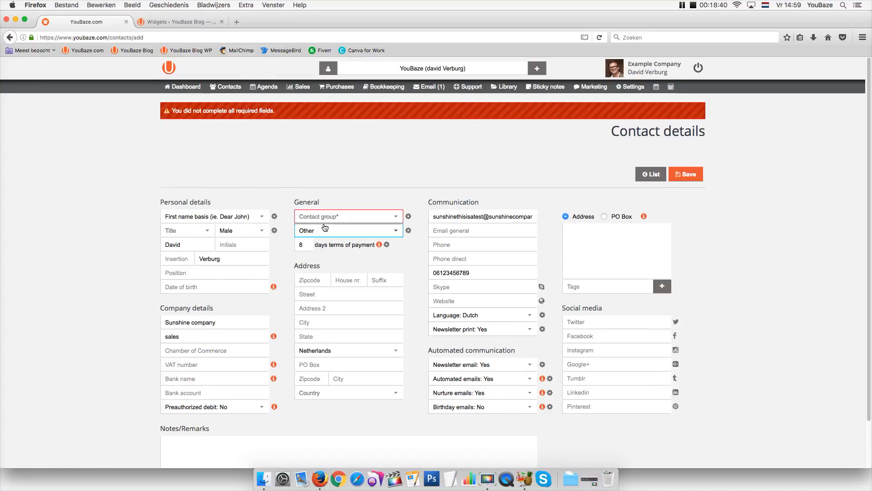
left_click(325, 221)
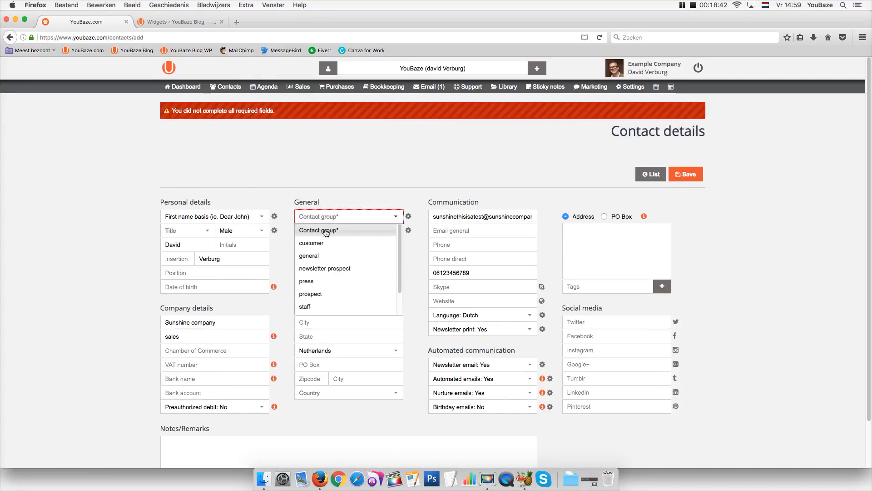
left_click(322, 245)
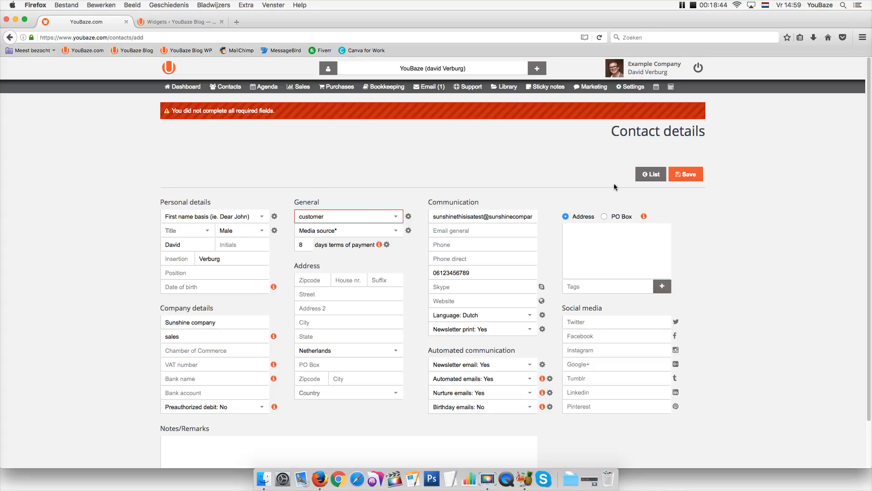
left_click(684, 177)
left_click(687, 176)
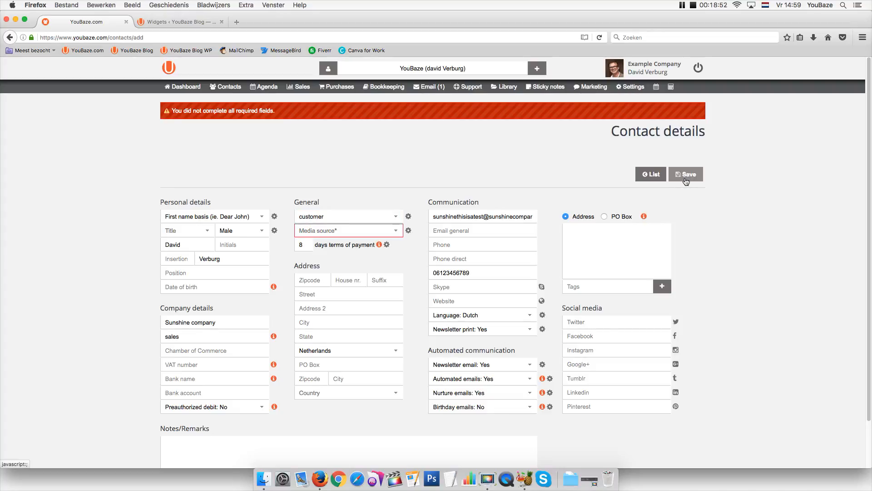
Set media source to Other and newsletter print to No, saving the contact
left_click(351, 233)
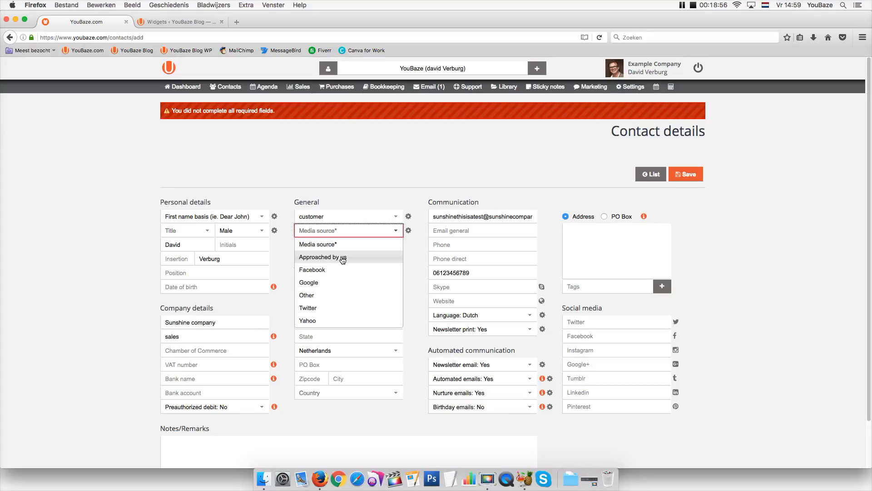
left_click(325, 297)
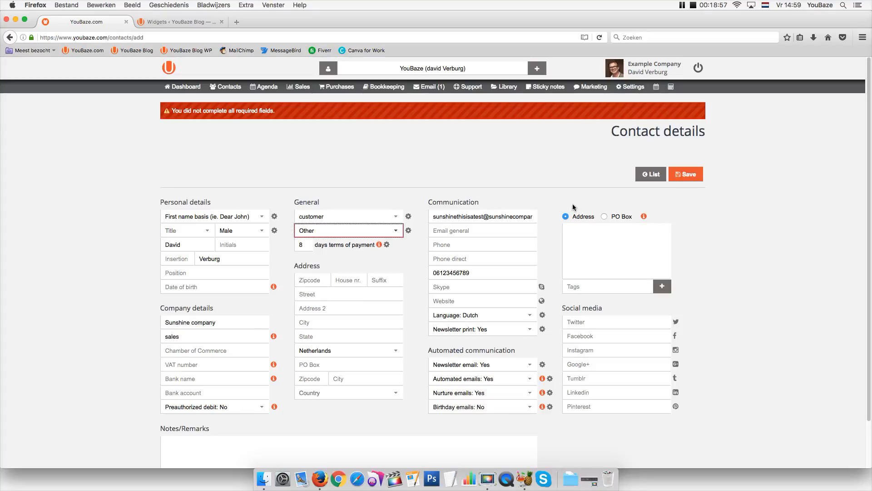
left_click(692, 180)
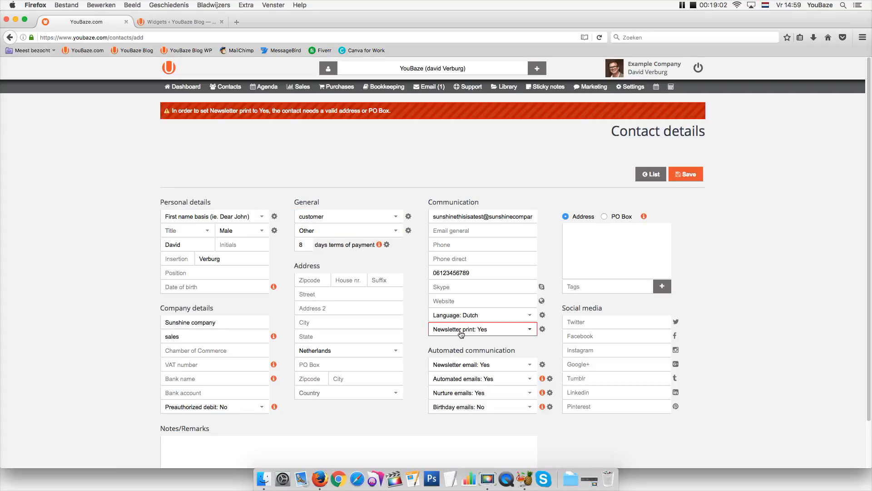
left_click(461, 334)
left_click(459, 342)
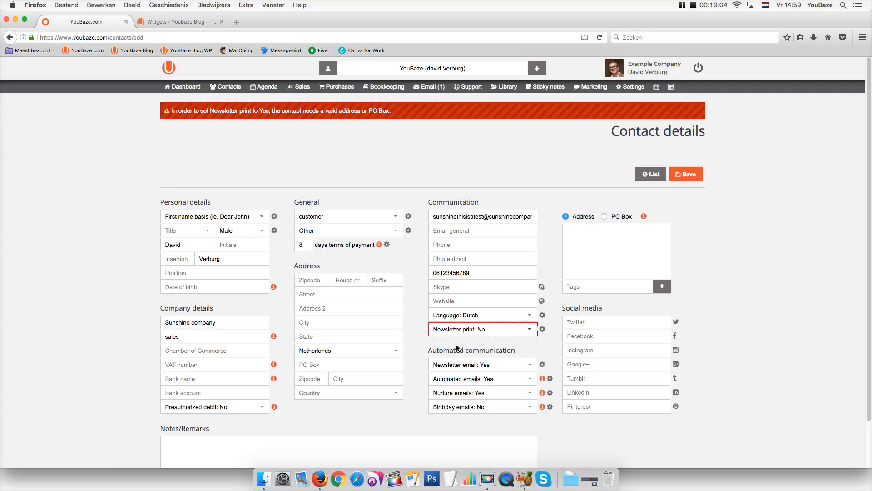
left_click(684, 176)
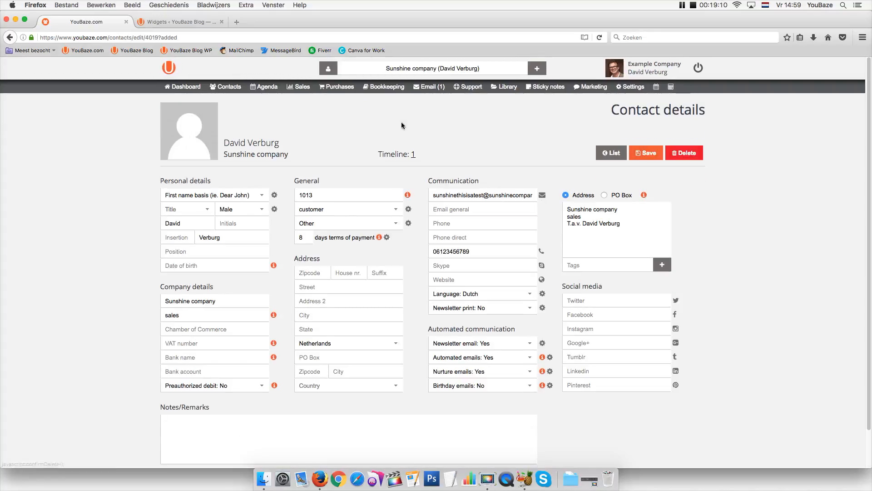
Show the Sunshine company contact's Timeline (1)
left_click(330, 69)
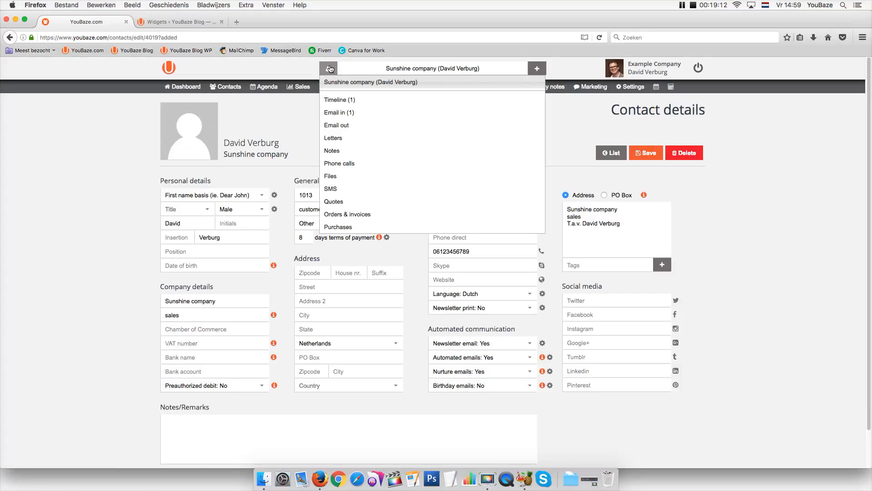
left_click(337, 101)
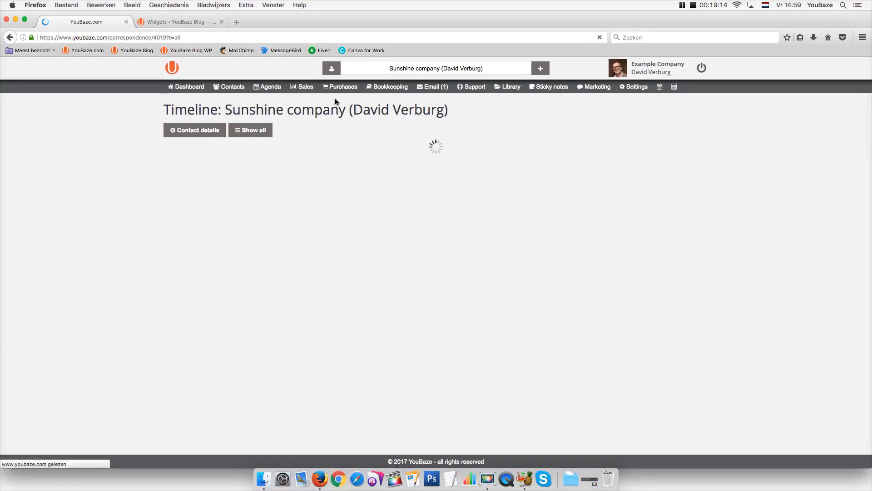